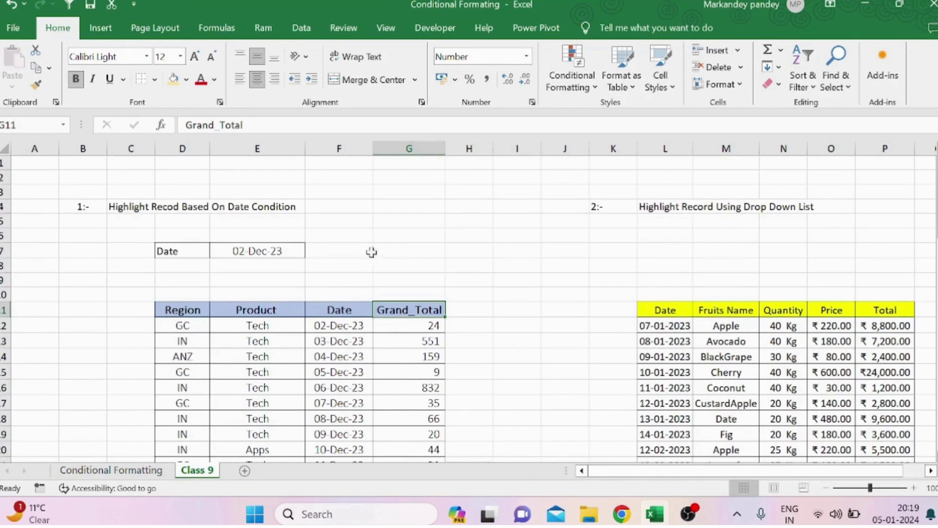
- Label the condition date by entering "Condition" in cell C7, beside the Date cell
{"action": "left_click", "coordinate": [191, 254]}
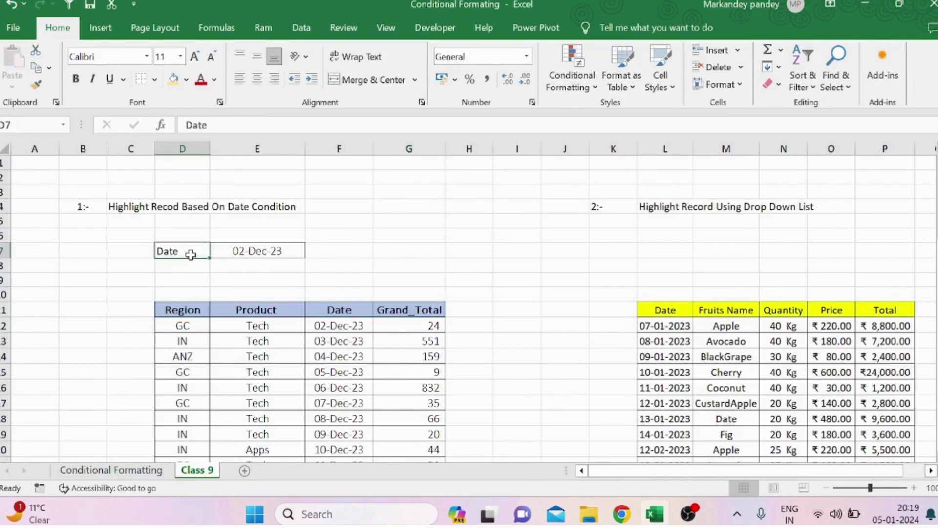
{"action": "left_click", "coordinate": [130, 252]}
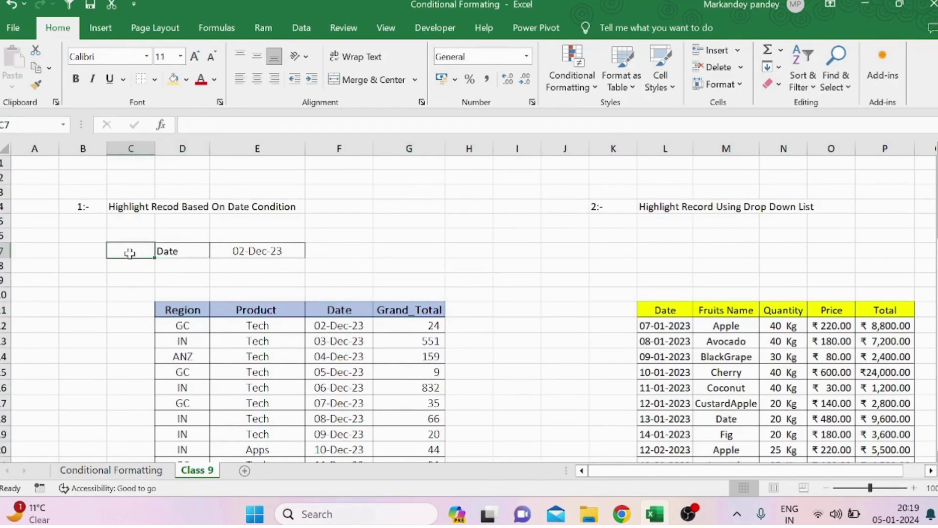
{"action": "type", "text": "Condition"}
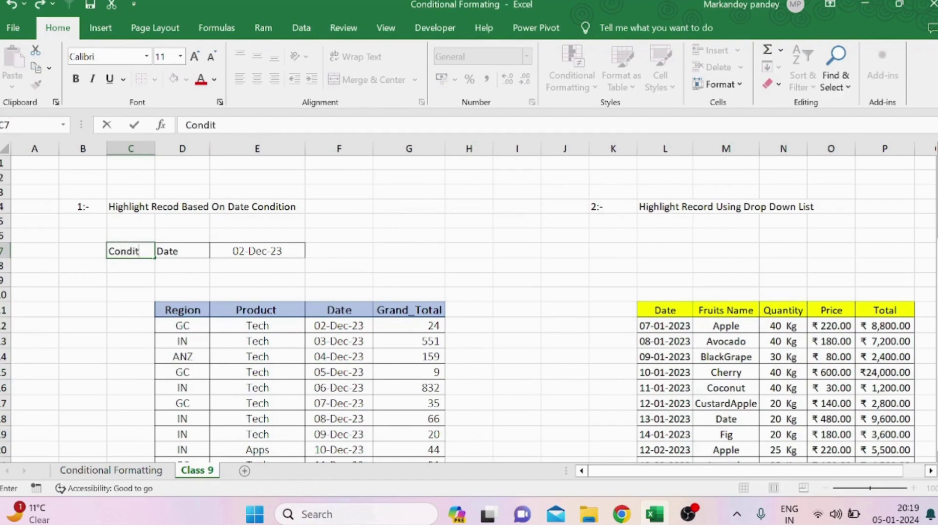
{"action": "left_click", "coordinate": [259, 251]}
{"action": "left_click", "coordinate": [198, 250]}
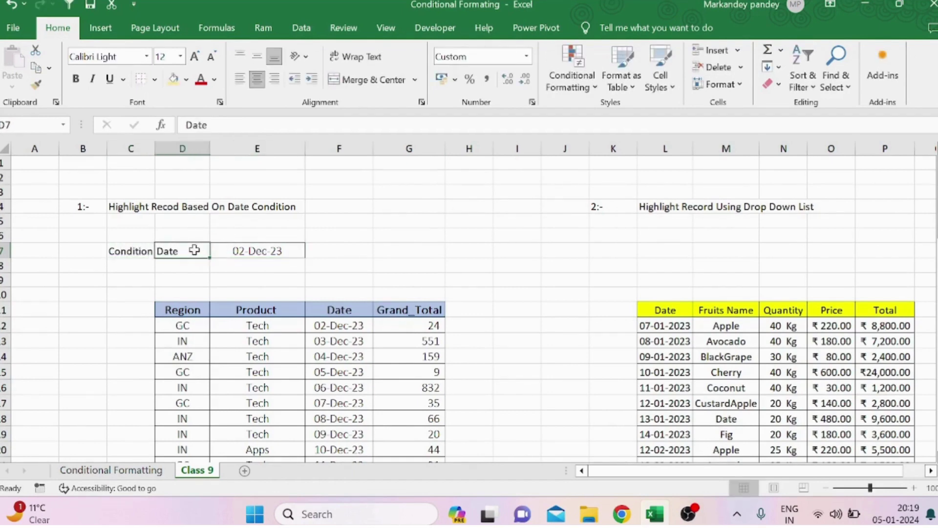
- Compare the condition date in E7 with the entries in the Date column of the Region and Product table
{"action": "left_click", "coordinate": [242, 249]}
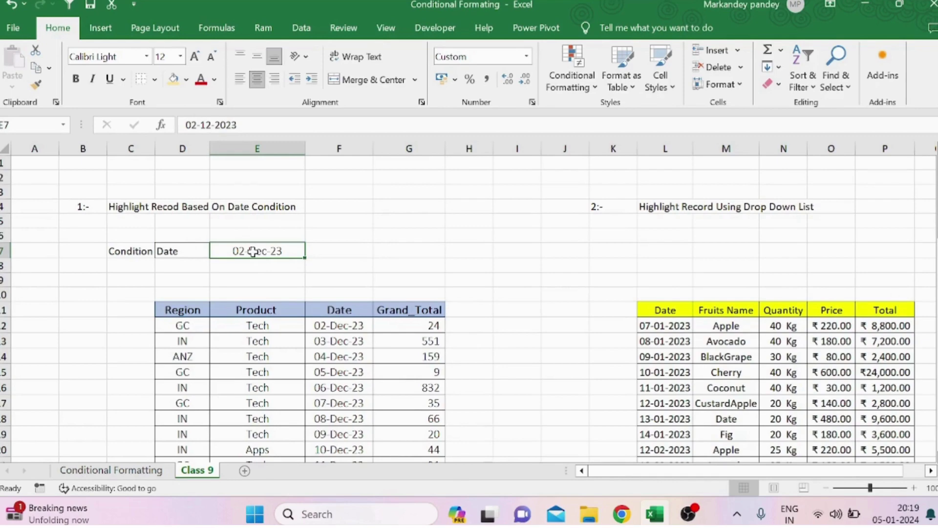
{"action": "left_click", "coordinate": [325, 325]}
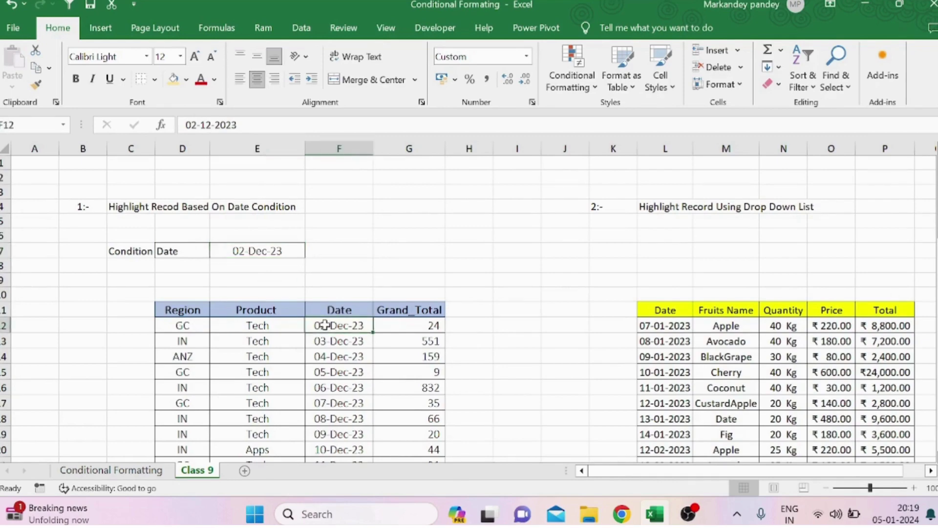
{"action": "key", "text": "Down"}
{"action": "key", "text": "Down"}
{"action": "key", "text": "Down"}
{"action": "key", "text": "Down"}
{"action": "key", "text": "Down"}
{"action": "key", "text": "Down"}
{"action": "key", "text": "Down"}
{"action": "key", "text": "Down"}
{"action": "key", "text": "Down"}
{"action": "key", "text": "Down"}
{"action": "key", "text": "Down"}
{"action": "key", "text": "Down"}
{"action": "key", "text": "Down"}
{"action": "key", "text": "Down"}
{"action": "key", "text": "Down"}
{"action": "key", "text": "Down"}
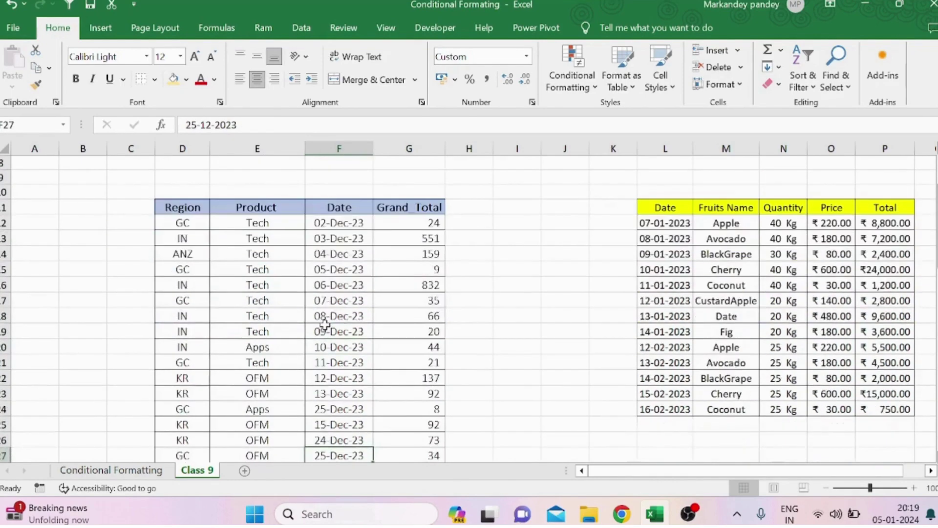
{"action": "key", "text": "Up"}
{"action": "key", "text": "Up"}
{"action": "key", "text": "Up"}
{"action": "key", "text": "Up"}
{"action": "key", "text": "Up"}
{"action": "key", "text": "Up"}
{"action": "key", "text": "Up"}
{"action": "key", "text": "Up"}
{"action": "key", "text": "Up"}
{"action": "key", "text": "Up"}
{"action": "key", "text": "Up"}
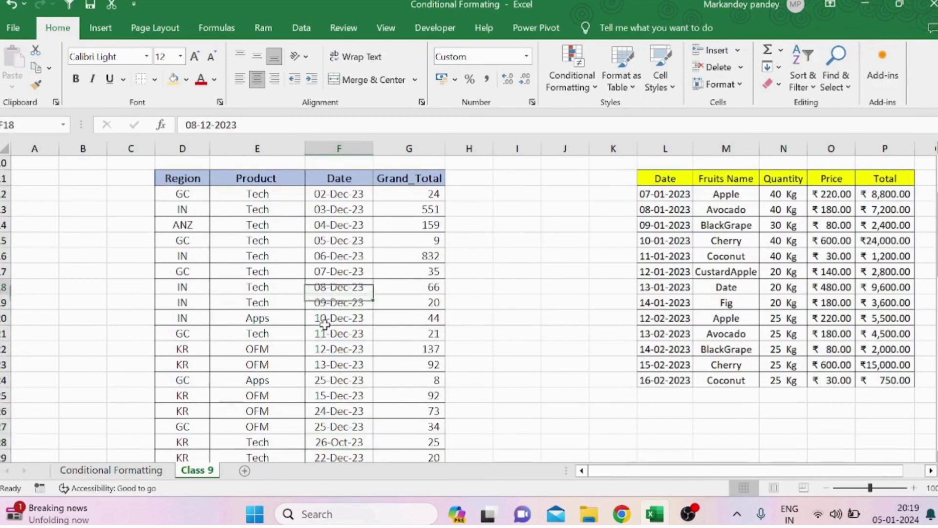
{"action": "key", "text": "Up"}
{"action": "key", "text": "Up"}
{"action": "key", "text": "Up"}
{"action": "key", "text": "Up"}
{"action": "key", "text": "Up"}
{"action": "key", "text": "Up"}
{"action": "key", "text": "Up"}
{"action": "key", "text": "Up"}
{"action": "key", "text": "Up"}
{"action": "key", "text": "Up"}
{"action": "key", "text": "Up"}
{"action": "key", "text": "Up"}
{"action": "key", "text": "Down"}
{"action": "key", "text": "Down"}
{"action": "key", "text": "Down"}
{"action": "key", "text": "Down"}
{"action": "key", "text": "Down"}
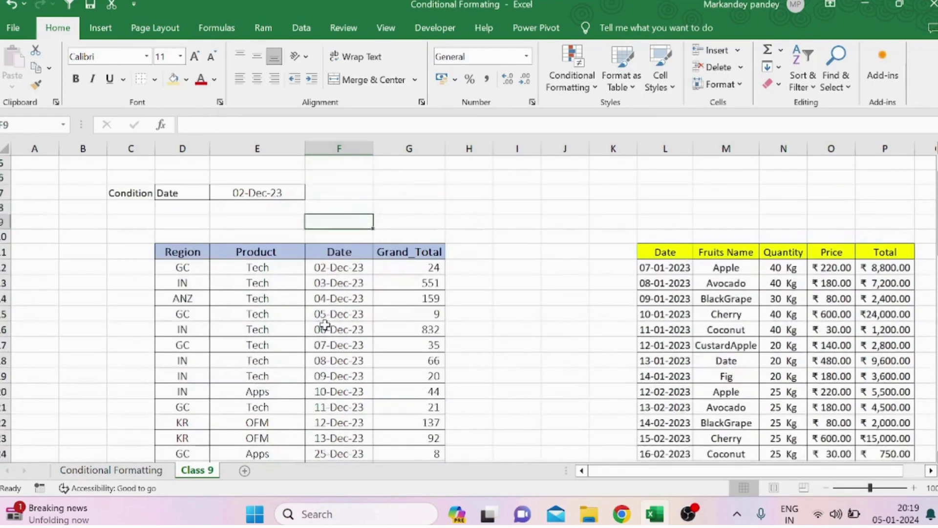
{"action": "key", "text": "Up"}
{"action": "key", "text": "Up"}
{"action": "key", "text": "Up"}
{"action": "key", "text": "Up"}
{"action": "key", "text": "Up"}
{"action": "key", "text": "Up"}
{"action": "key", "text": "Up"}
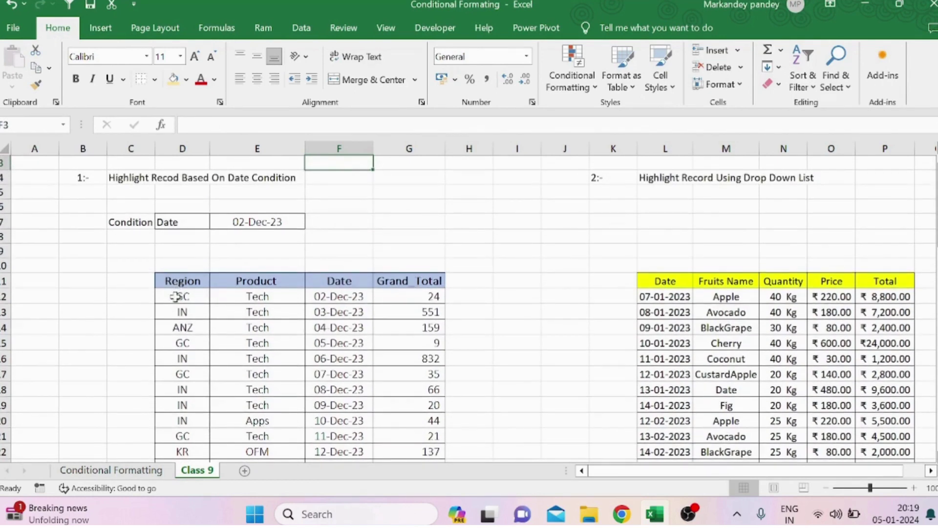
- Start a new conditional formatting rule for data rows D12:G43 that uses a formula to determine which cells to format
{"action": "left_click", "coordinate": [176, 296]}
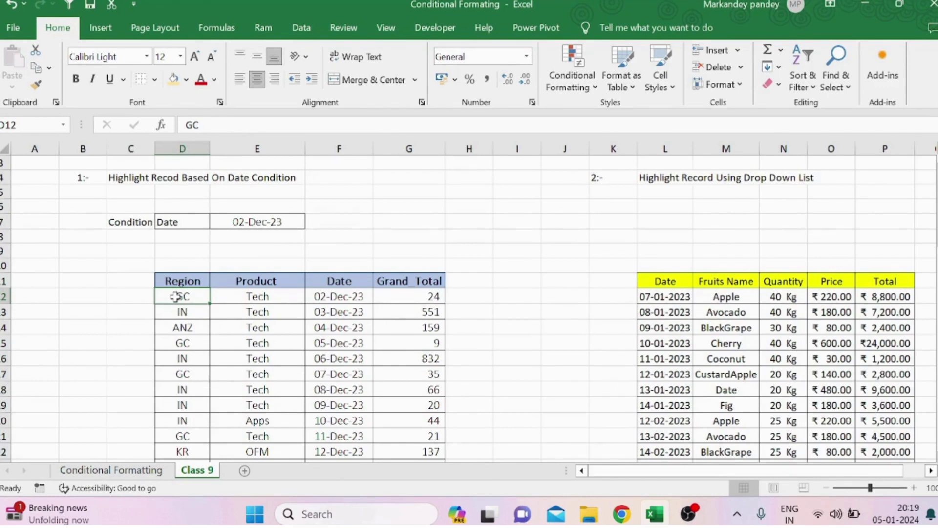
{"action": "key", "text": "shift+Right"}
{"action": "key", "text": "shift+Right"}
{"action": "key", "text": "shift+Right"}
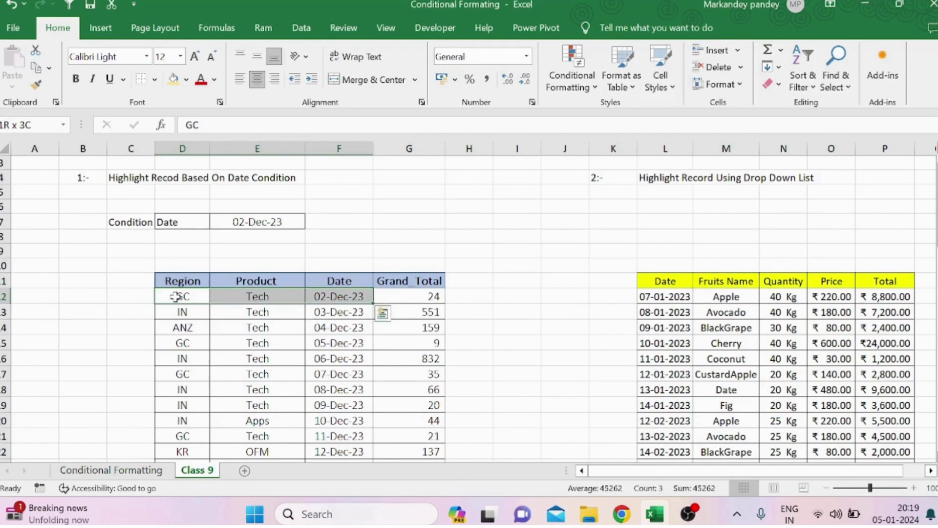
{"action": "key", "text": "ctrl+shift+Down"}
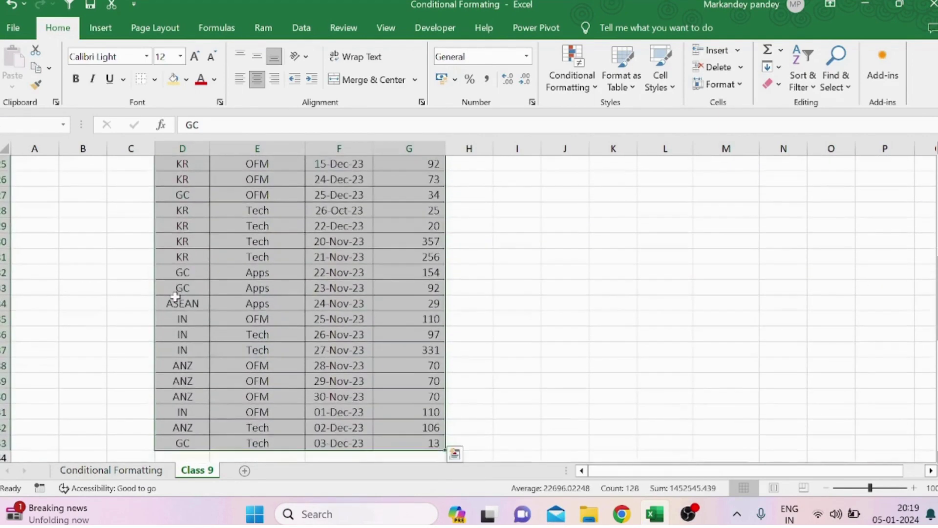
{"action": "scroll", "coordinate": [175, 297], "scroll_direction": "up", "scroll_amount": 8}
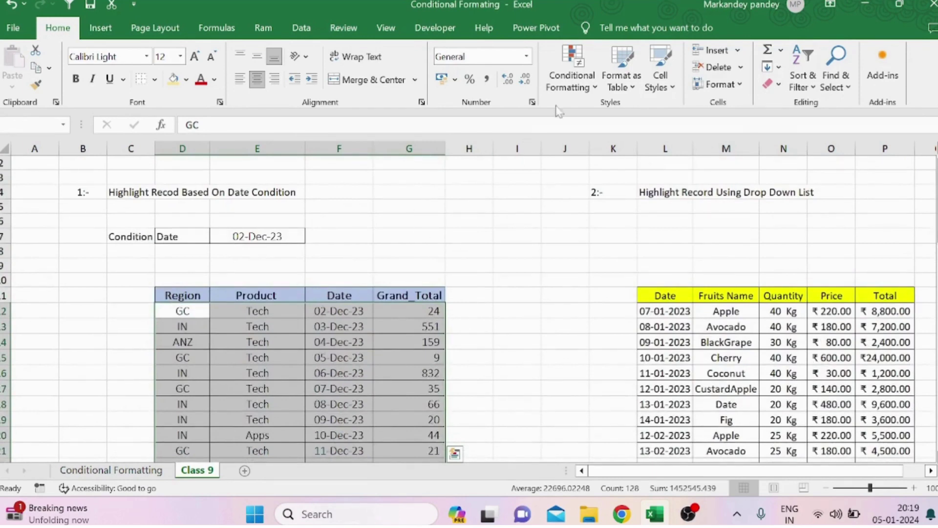
{"action": "left_click", "coordinate": [581, 84]}
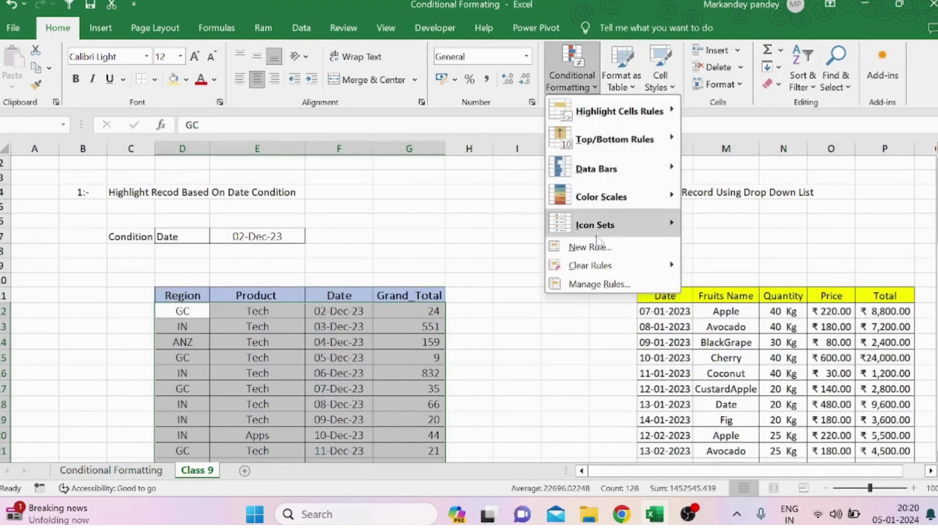
{"action": "left_click", "coordinate": [584, 247]}
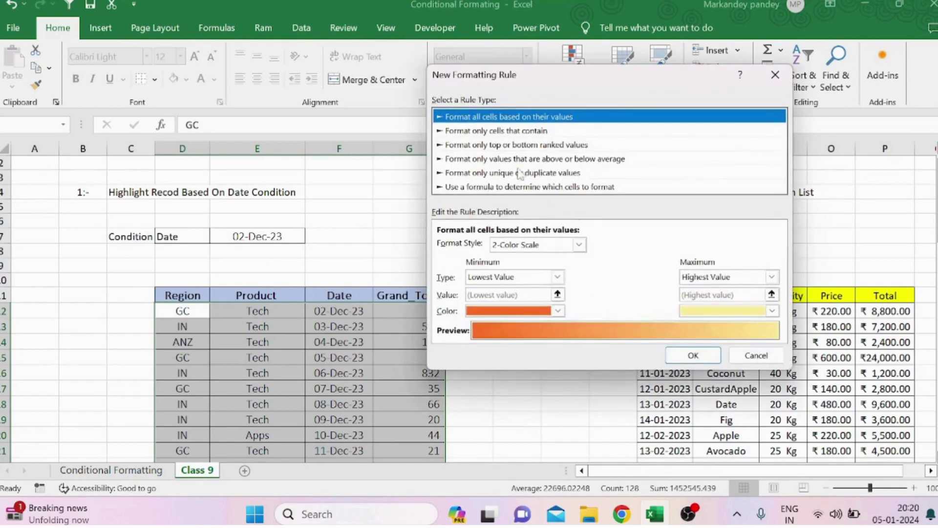
{"action": "left_click_drag", "start_coordinate": [565, 82], "coordinate": [612, 64]}
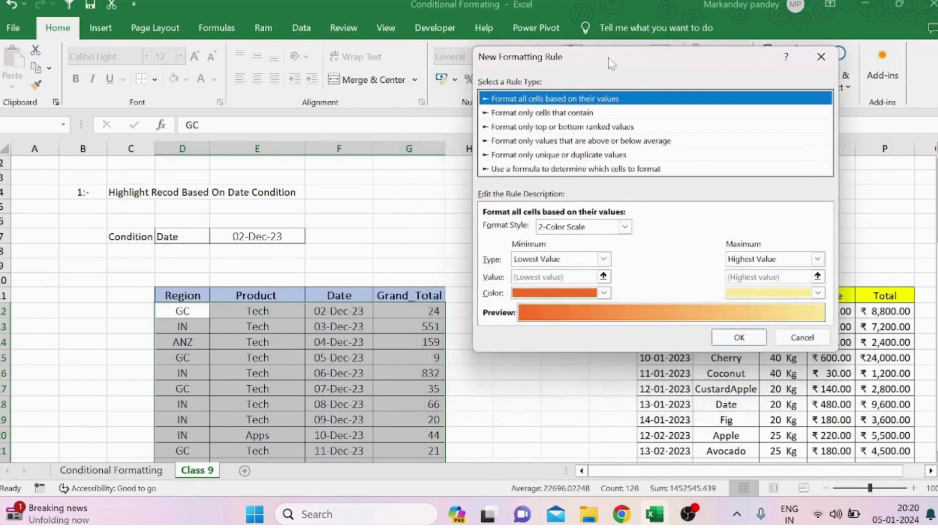
{"action": "left_click", "coordinate": [608, 169]}
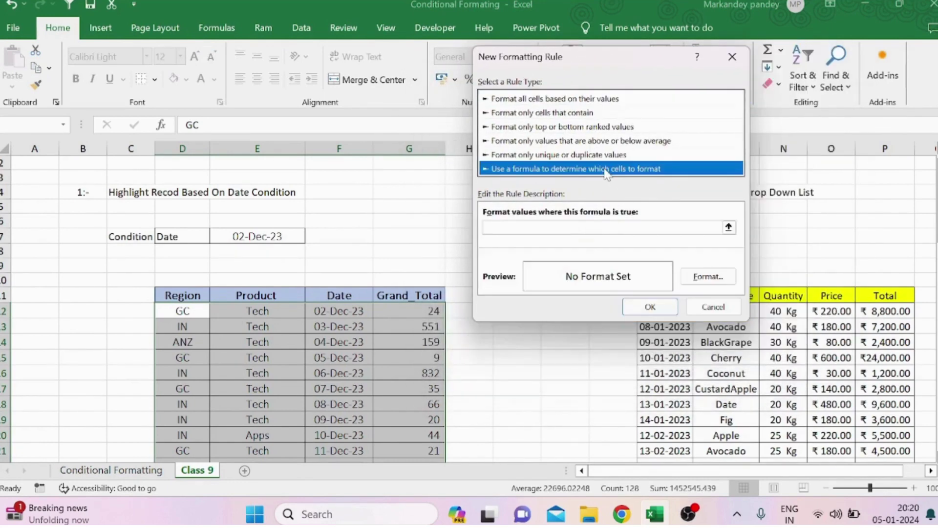
- Enter the rule formula =$F12=$E$7, with the column locked but the row relative for the table's date reference
{"action": "left_click", "coordinate": [587, 227]}
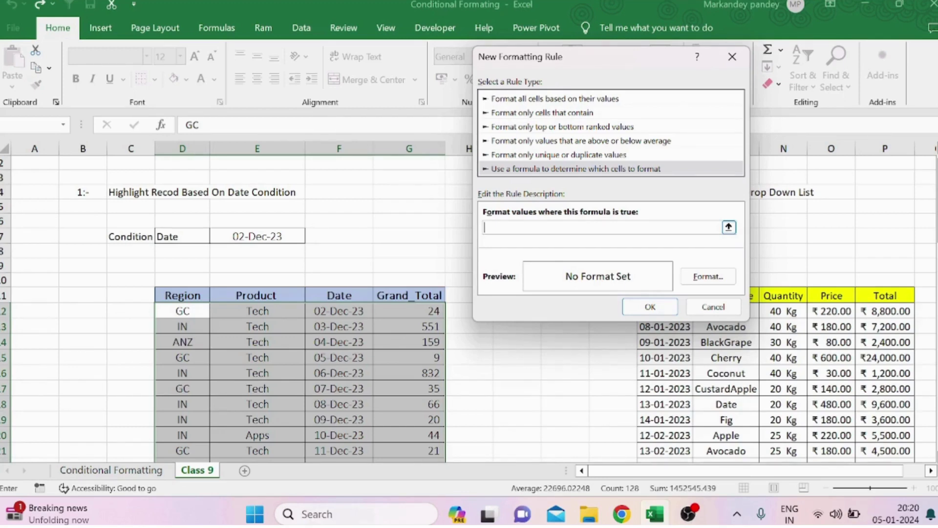
{"action": "type", "text": "="}
{"action": "left_click", "coordinate": [325, 312]}
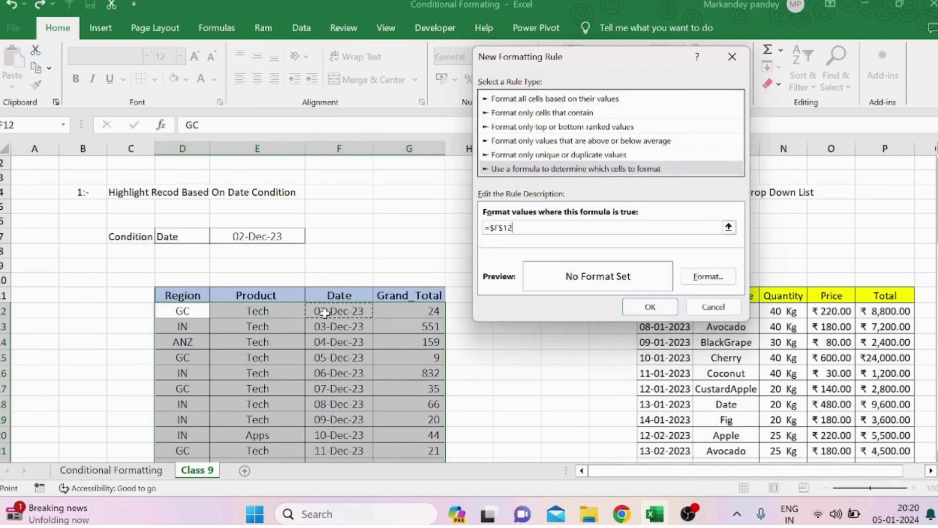
{"action": "type", "text": "="}
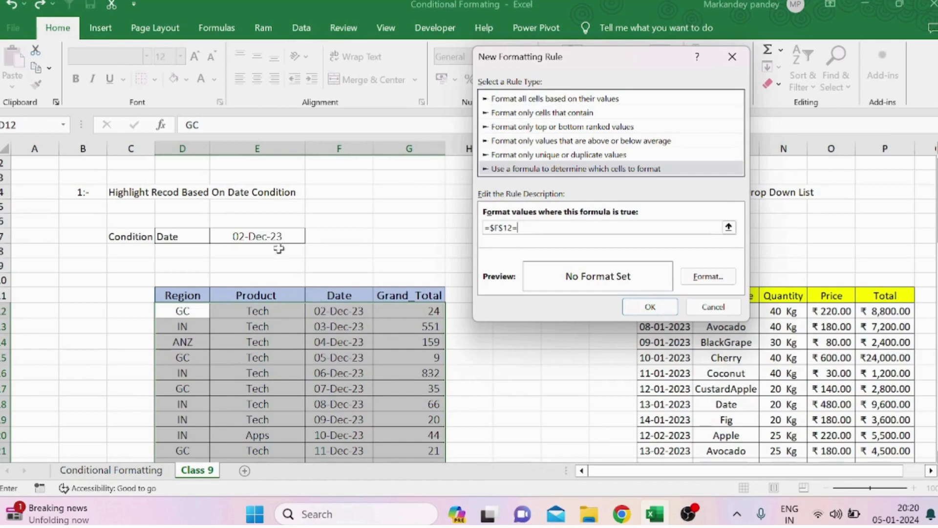
{"action": "left_click", "coordinate": [267, 236]}
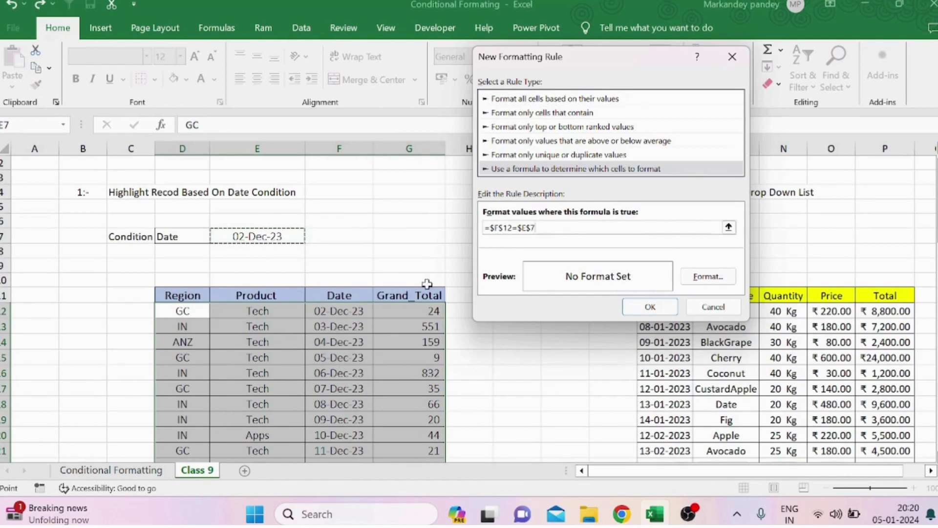
{"action": "left_click", "coordinate": [503, 227]}
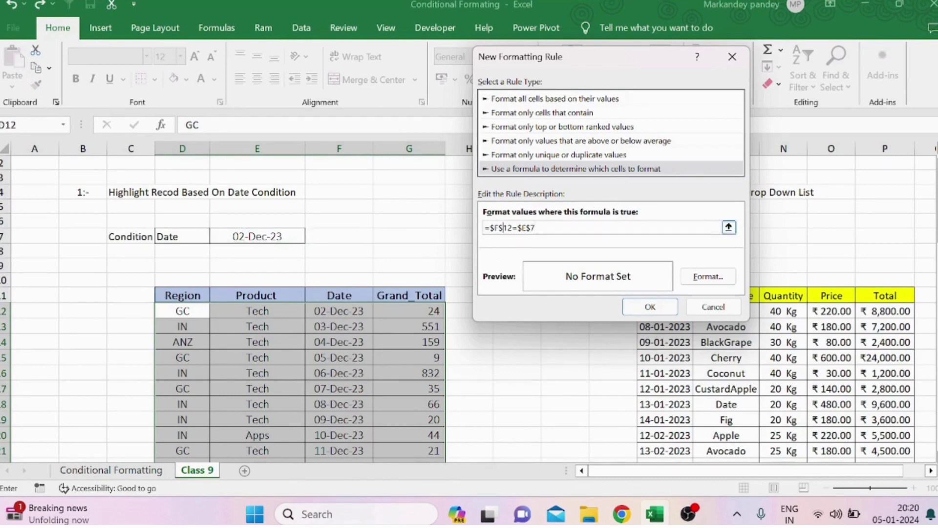
{"action": "key", "text": "BackSpace"}
{"action": "left_click", "coordinate": [531, 228]}
- Give the rule a light gold fill with bold black text and apply it to the selected records
{"action": "left_click", "coordinate": [709, 276]}
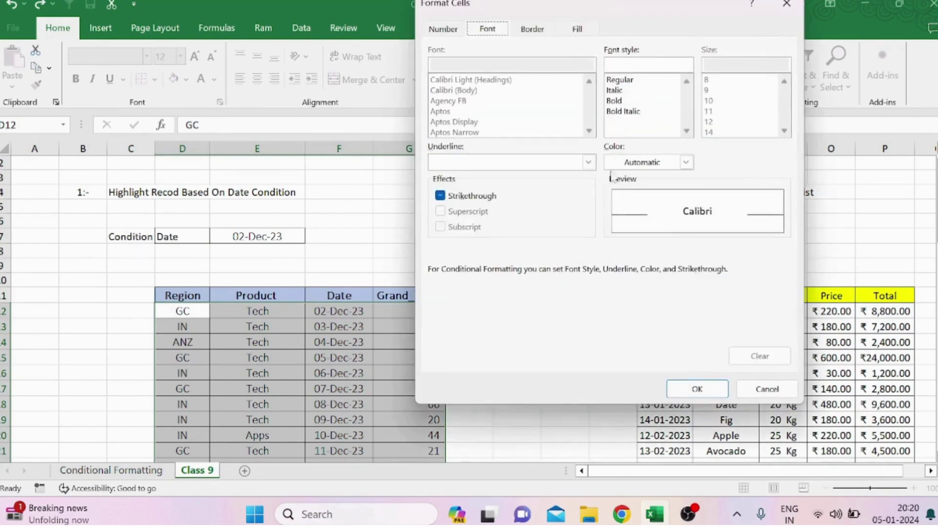
{"action": "left_click", "coordinate": [579, 31]}
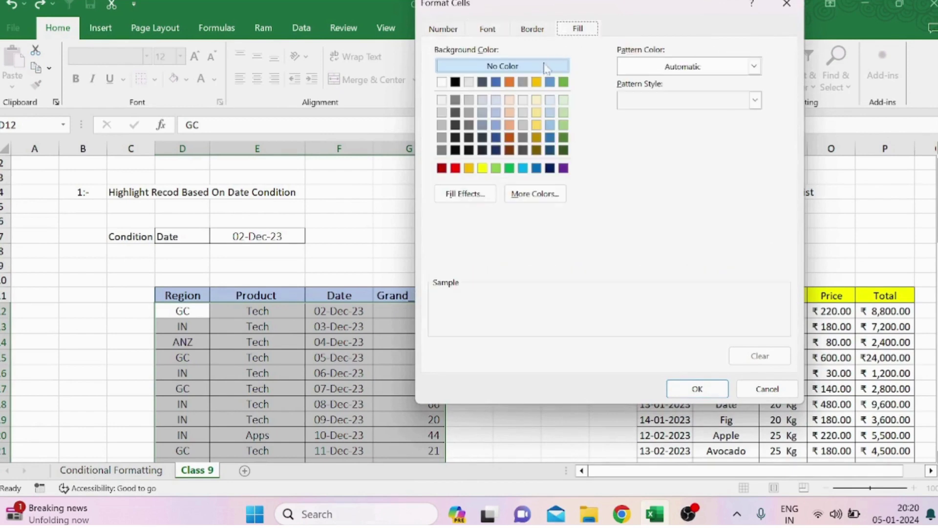
{"action": "left_click", "coordinate": [537, 125]}
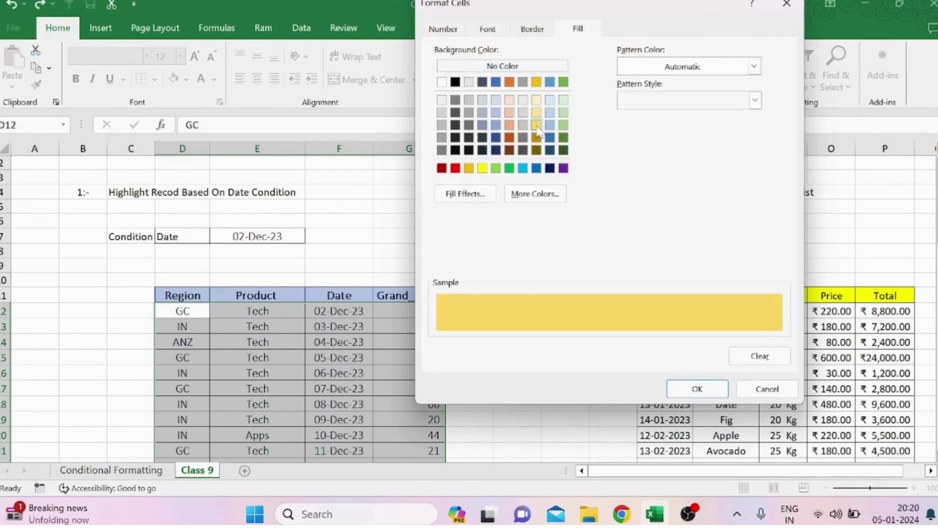
{"action": "left_click", "coordinate": [490, 29]}
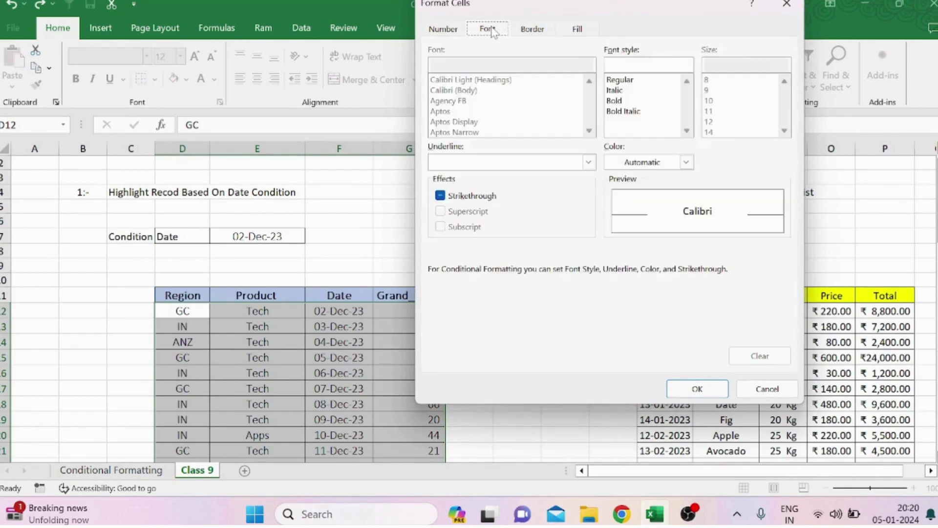
{"action": "left_click", "coordinate": [687, 162]}
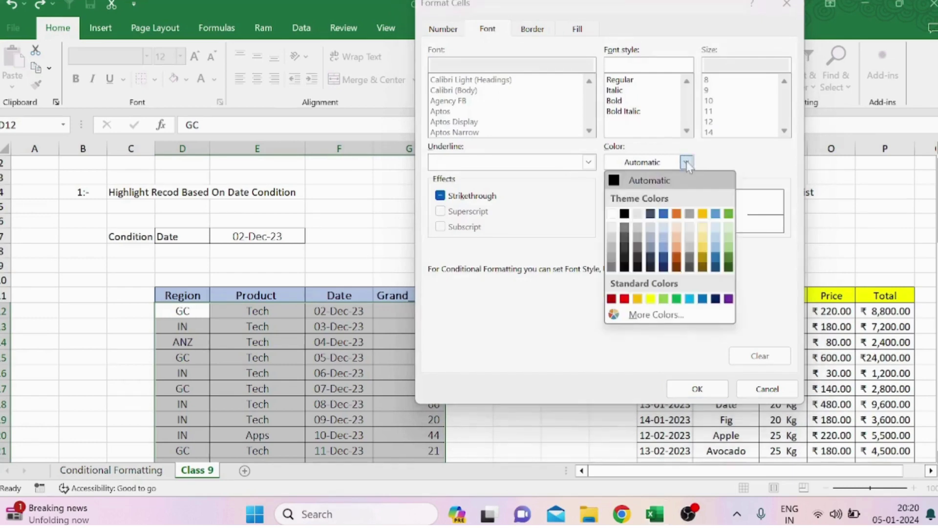
{"action": "left_click", "coordinate": [625, 214]}
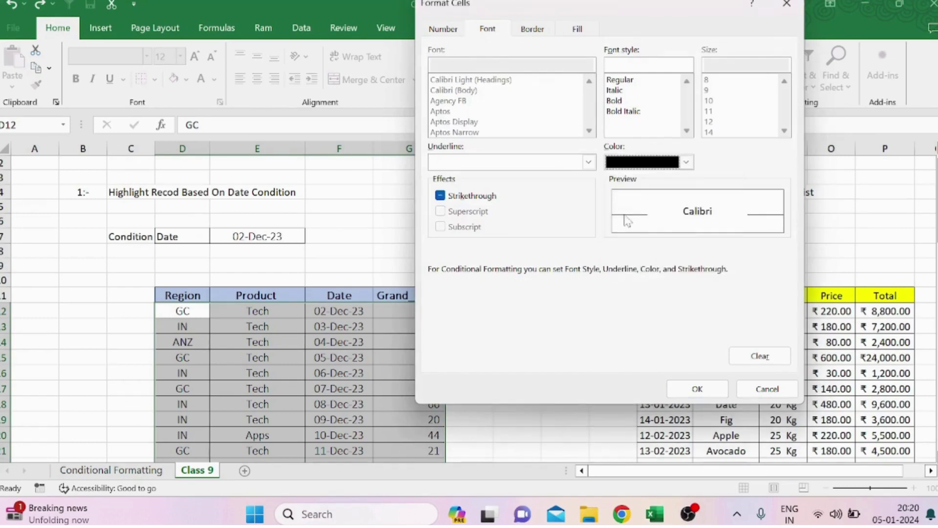
{"action": "left_click", "coordinate": [615, 101]}
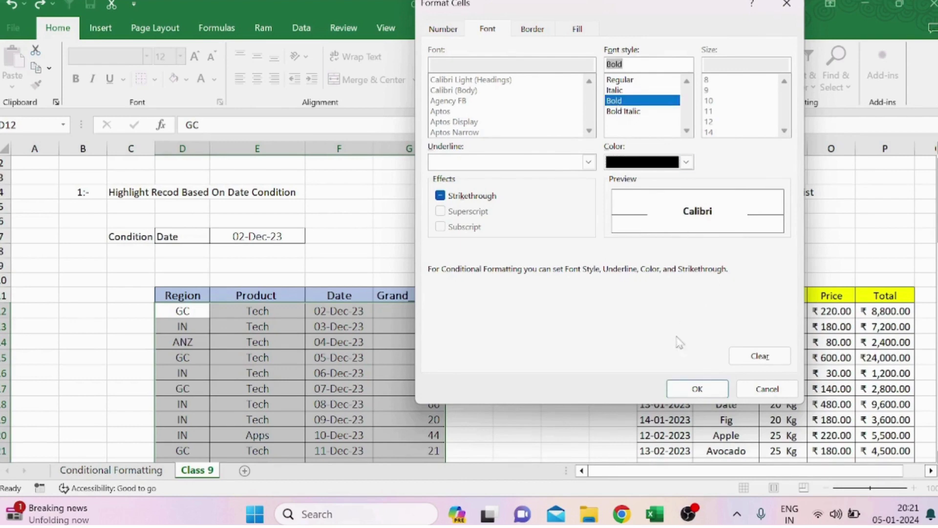
{"action": "left_click", "coordinate": [697, 390]}
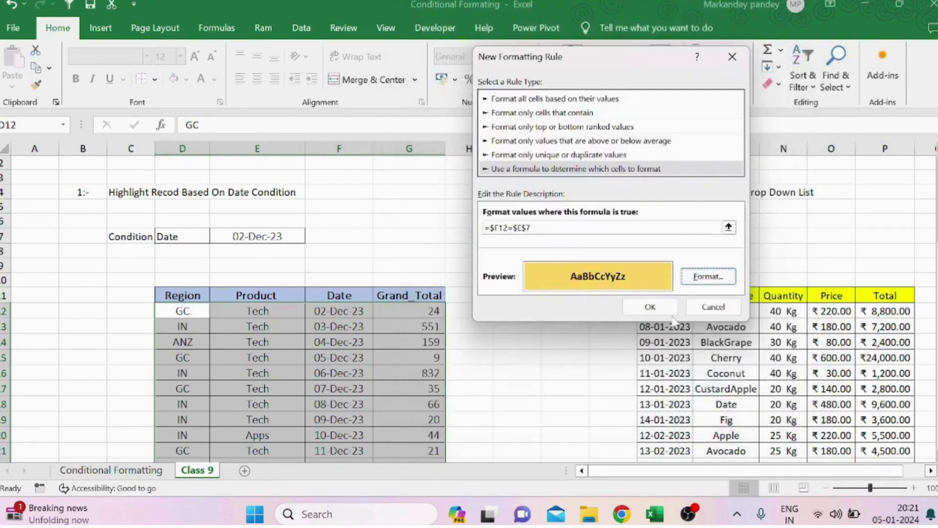
{"action": "left_click", "coordinate": [649, 311]}
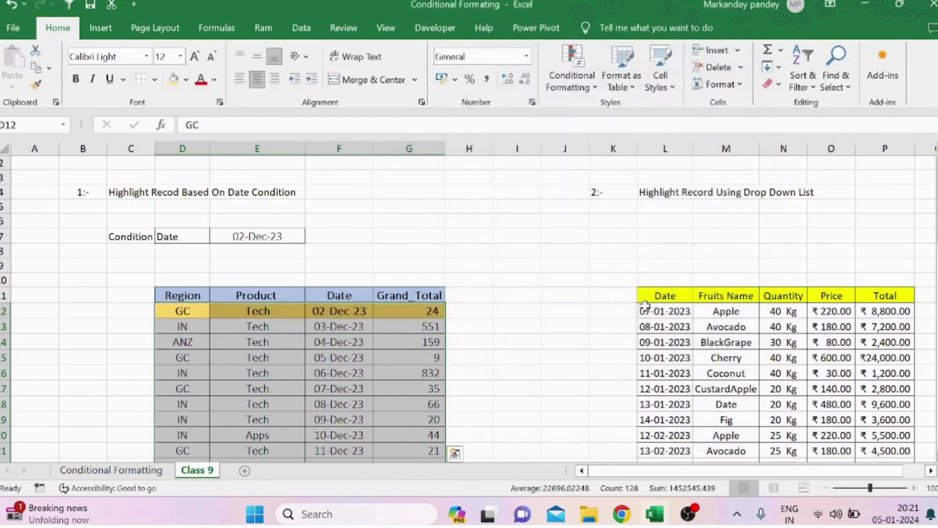
- Examine the Region and Product table down to its last row for records highlighted by the date condition in E7
{"action": "left_click", "coordinate": [257, 401]}
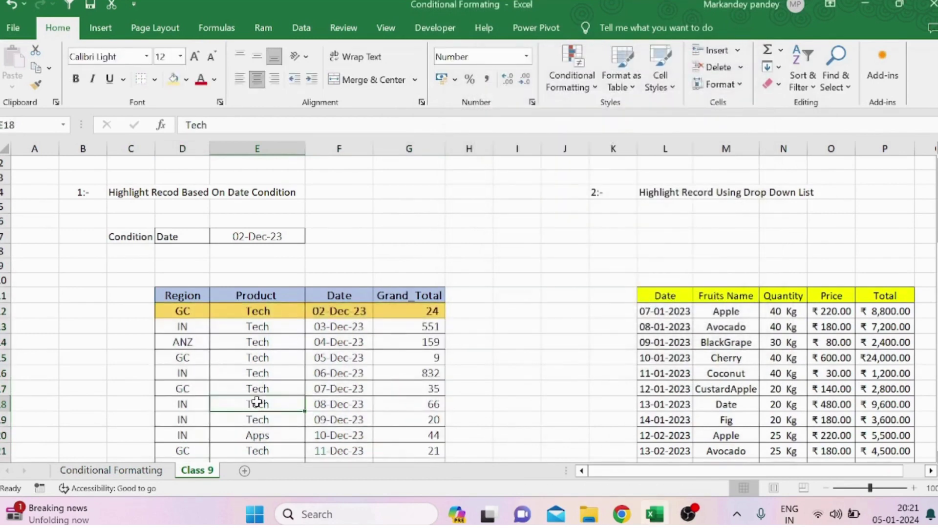
{"action": "left_click", "coordinate": [327, 315]}
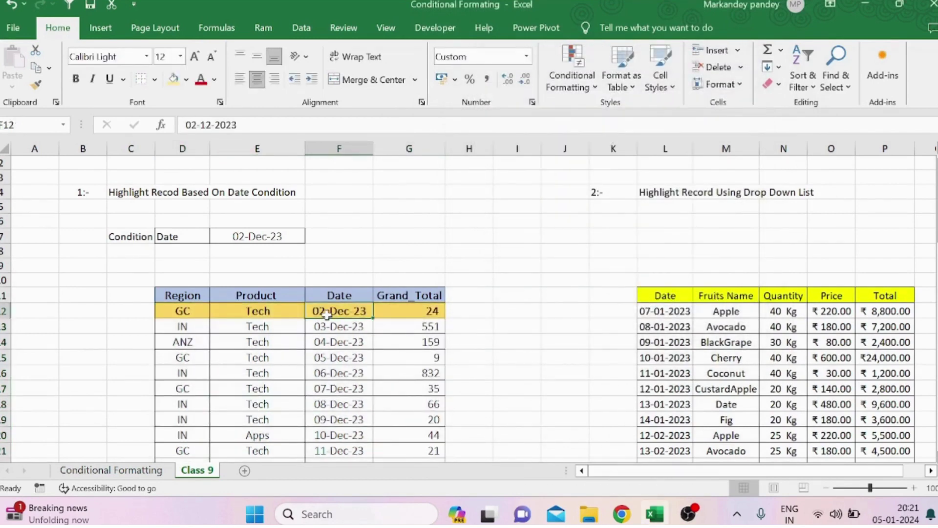
{"action": "key", "text": "Down"}
{"action": "key", "text": "Down"}
{"action": "key", "text": "Down"}
{"action": "key", "text": "Down"}
{"action": "key", "text": "Down"}
{"action": "key", "text": "Down"}
{"action": "key", "text": "Down"}
{"action": "key", "text": "Down"}
{"action": "key", "text": "Down"}
{"action": "key", "text": "Down"}
{"action": "key", "text": "Down"}
{"action": "key", "text": "Down"}
{"action": "key", "text": "Down"}
{"action": "key", "text": "Down"}
{"action": "key", "text": "Down"}
{"action": "key", "text": "Down"}
{"action": "key", "text": "Down"}
{"action": "key", "text": "Down"}
{"action": "key", "text": "Down"}
{"action": "key", "text": "Down"}
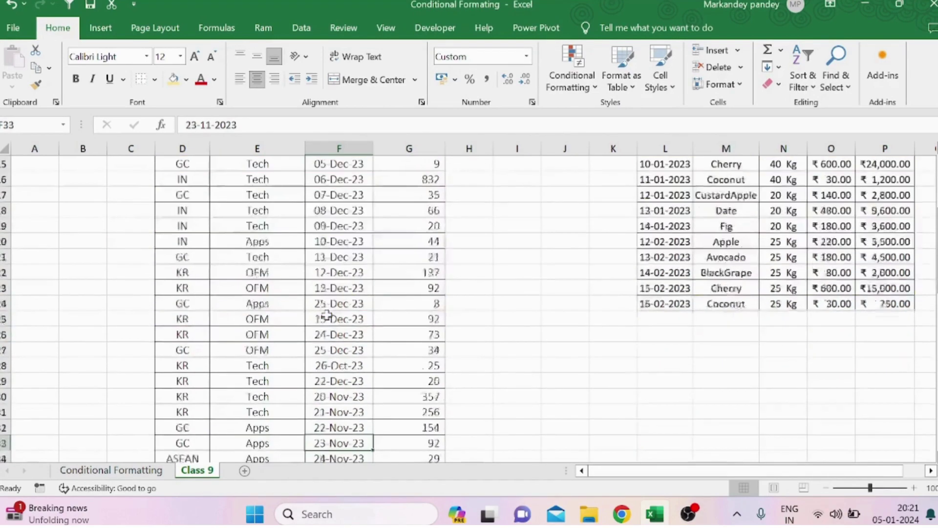
{"action": "key", "text": "Down"}
{"action": "key", "text": "Down"}
{"action": "key", "text": "Down"}
{"action": "key", "text": "Down"}
{"action": "key", "text": "Down"}
{"action": "key", "text": "Down"}
{"action": "key", "text": "Down"}
{"action": "key", "text": "Down"}
{"action": "key", "text": "Down"}
{"action": "key", "text": "Down"}
{"action": "key", "text": "Down"}
{"action": "key", "text": "Up"}
{"action": "key", "text": "Up"}
{"action": "key", "text": "Up"}
{"action": "key", "text": "Up"}
{"action": "key", "text": "Up"}
{"action": "key", "text": "Up"}
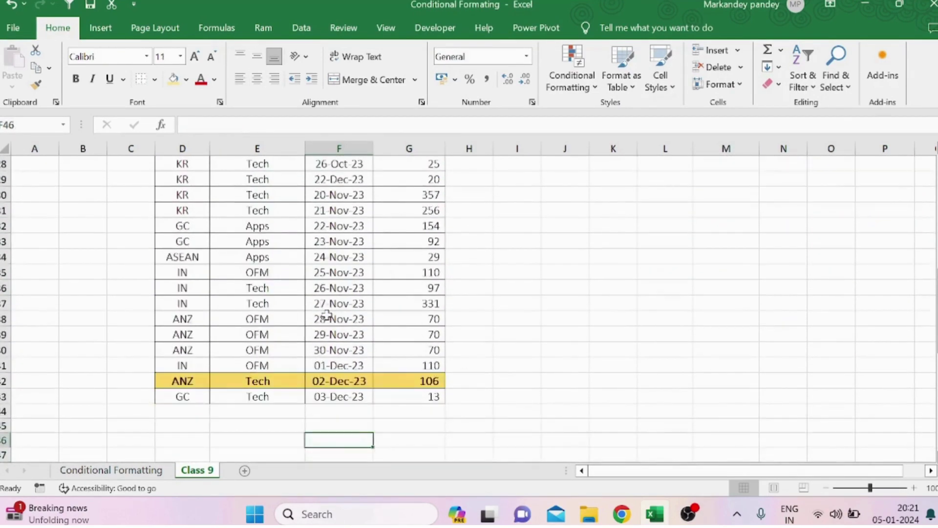
{"action": "key", "text": "Up"}
{"action": "key", "text": "Up"}
{"action": "key", "text": "Up"}
{"action": "key", "text": "Up"}
{"action": "key", "text": "Up"}
{"action": "key", "text": "Up"}
{"action": "key", "text": "Up"}
{"action": "key", "text": "Up"}
{"action": "key", "text": "Up"}
{"action": "key", "text": "Up"}
{"action": "key", "text": "Up"}
{"action": "key", "text": "Up"}
{"action": "key", "text": "Up"}
{"action": "key", "text": "Up"}
{"action": "key", "text": "Up"}
{"action": "key", "text": "Up"}
{"action": "key", "text": "Up"}
{"action": "key", "text": "Up"}
{"action": "key", "text": "Up"}
{"action": "key", "text": "Up"}
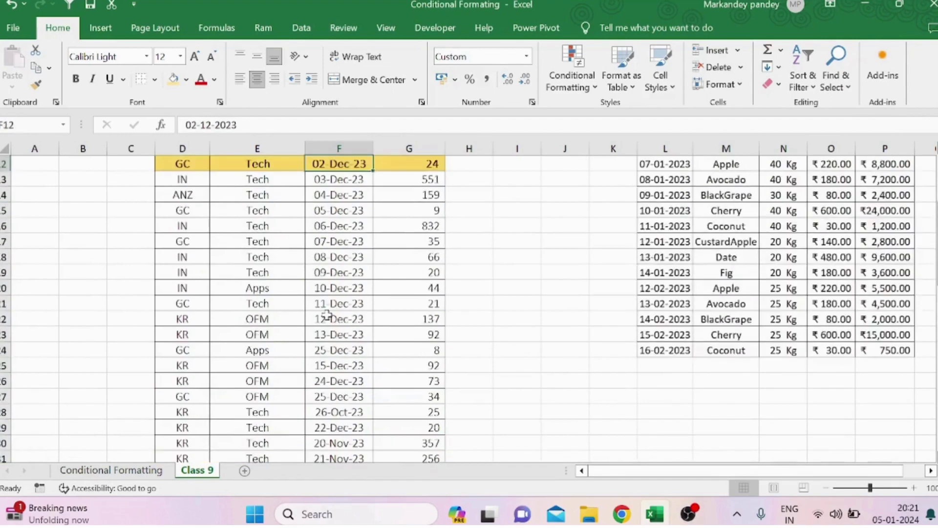
{"action": "key", "text": "Up"}
{"action": "key", "text": "Up"}
{"action": "key", "text": "Up"}
{"action": "key", "text": "Up"}
{"action": "key", "text": "Up"}
{"action": "key", "text": "Up"}
{"action": "key", "text": "Up"}
{"action": "key", "text": "Up"}
{"action": "key", "text": "Up"}
{"action": "key", "text": "Up"}
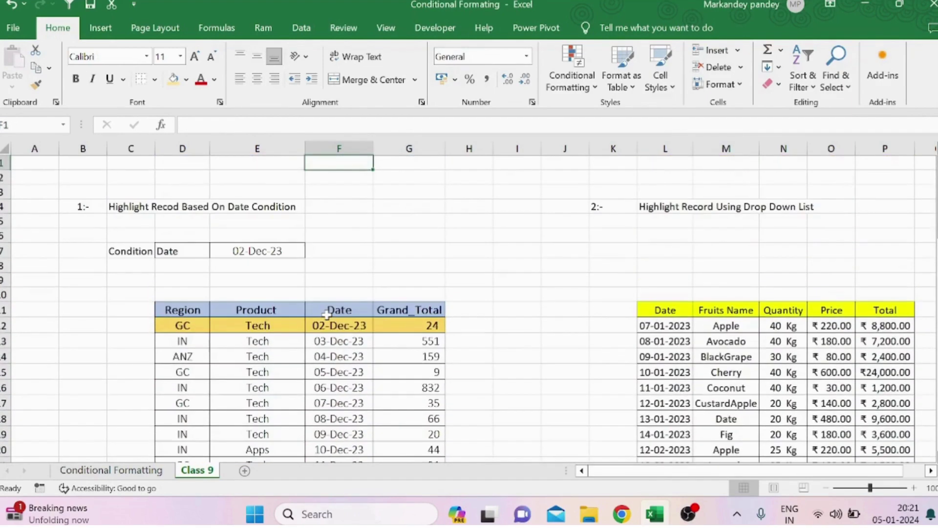
- Set the condition date in E7 to 03-12-2023
{"action": "left_click", "coordinate": [250, 248]}
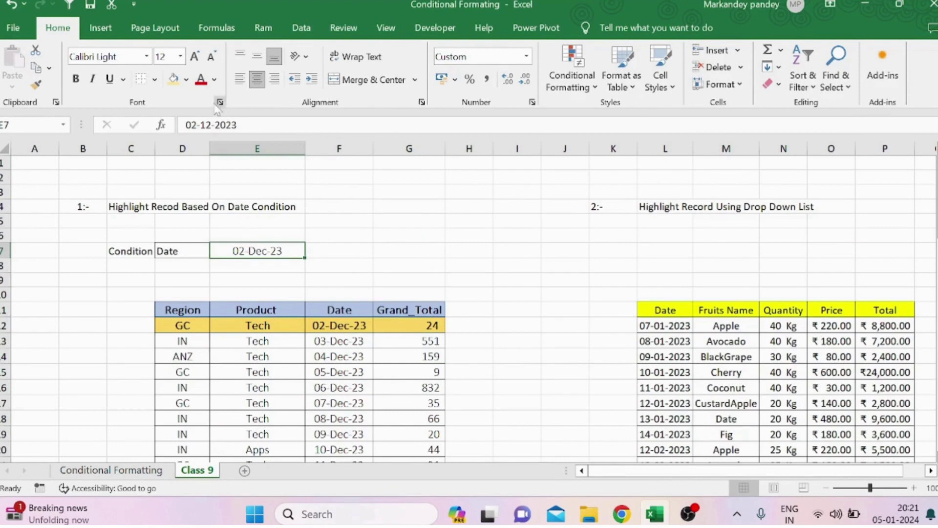
{"action": "key", "text": "F2"}
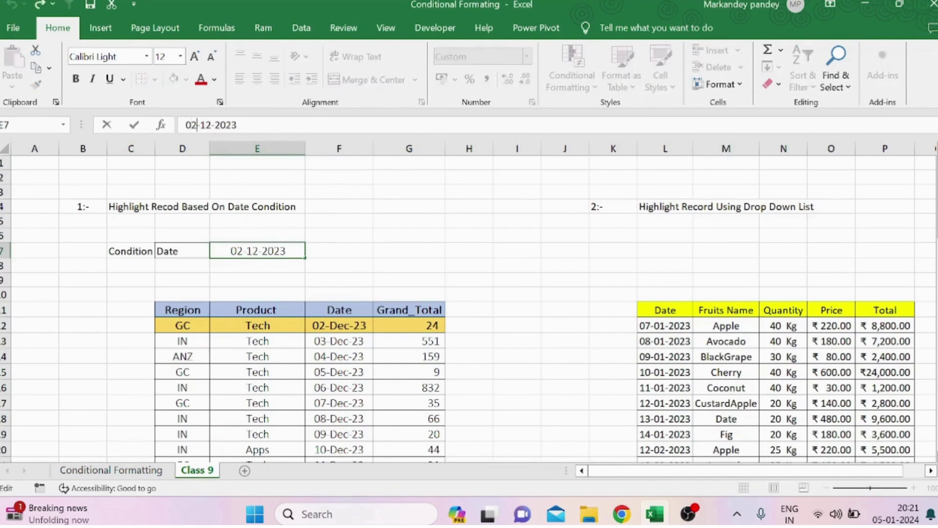
{"action": "key", "text": "BackSpace"}
{"action": "key", "text": "Return"}
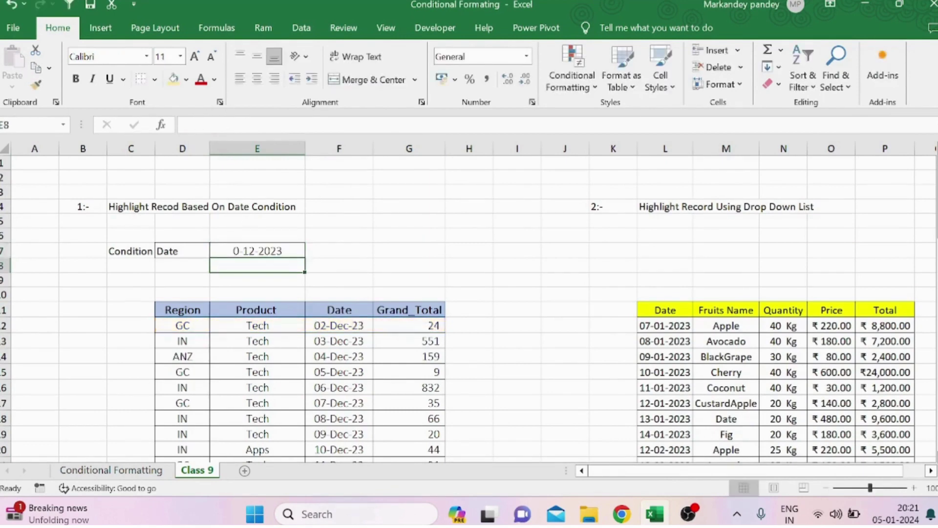
{"action": "key", "text": "Up"}
{"action": "key", "text": "F2"}
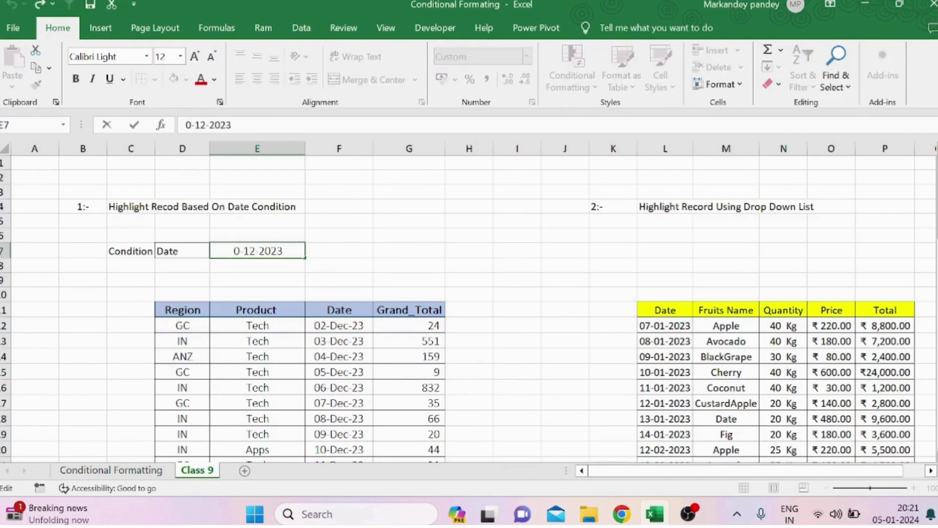
{"action": "type", "text": "3"}
{"action": "key", "text": "Return"}
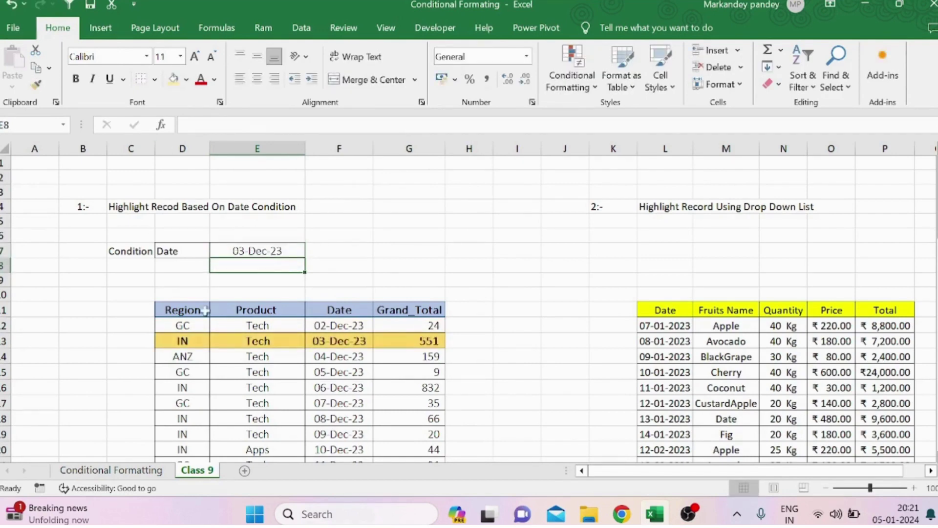
- Check through the Date column which records are highlighted for the new condition date, 03-Dec-23
{"action": "left_click", "coordinate": [352, 345]}
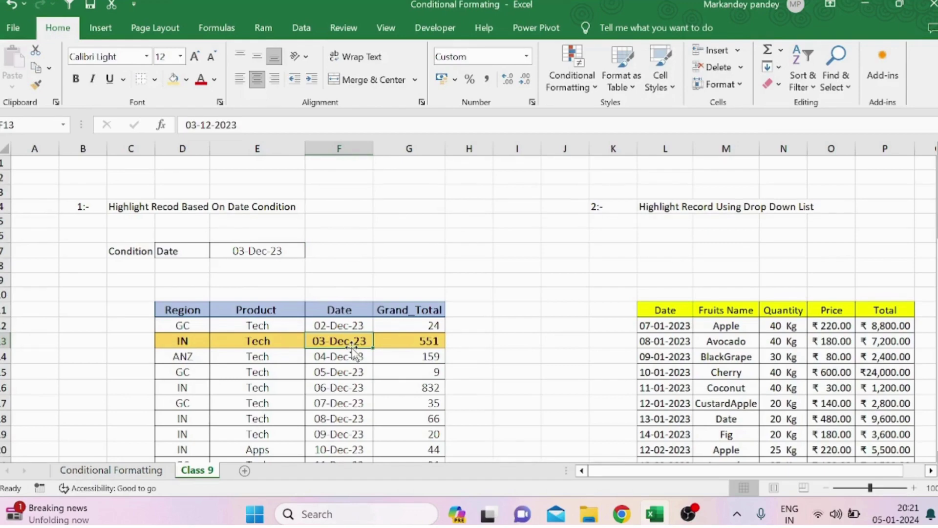
{"action": "key", "text": "Down"}
{"action": "key", "text": "Down"}
{"action": "key", "text": "Down"}
{"action": "key", "text": "Down"}
{"action": "key", "text": "Down"}
{"action": "key", "text": "Down"}
{"action": "key", "text": "Down"}
{"action": "key", "text": "Down"}
{"action": "key", "text": "Down"}
{"action": "key", "text": "Down"}
{"action": "key", "text": "Down"}
{"action": "key", "text": "Down"}
{"action": "key", "text": "Down"}
{"action": "key", "text": "Down"}
{"action": "key", "text": "Down"}
{"action": "key", "text": "Down"}
{"action": "key", "text": "Down"}
{"action": "key", "text": "Down"}
{"action": "key", "text": "Down"}
{"action": "key", "text": "Down"}
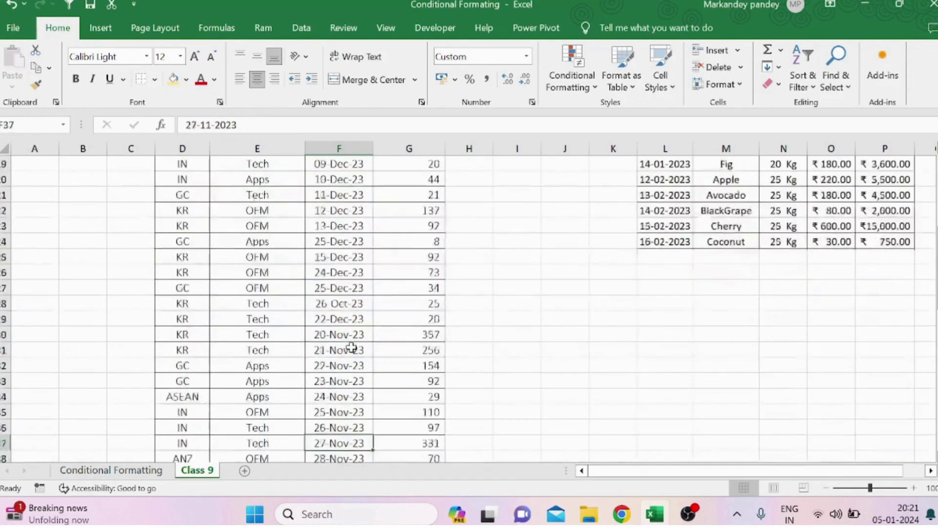
{"action": "key", "text": "Up"}
{"action": "key", "text": "Up"}
{"action": "key", "text": "Up"}
{"action": "key", "text": "Up"}
{"action": "key", "text": "Up"}
{"action": "key", "text": "Up"}
{"action": "key", "text": "Up"}
{"action": "key", "text": "Up"}
{"action": "key", "text": "Up"}
{"action": "key", "text": "Up"}
{"action": "key", "text": "Up"}
{"action": "key", "text": "Up"}
{"action": "key", "text": "Up"}
{"action": "key", "text": "Up"}
{"action": "key", "text": "Up"}
{"action": "key", "text": "Up"}
{"action": "key", "text": "Up"}
{"action": "key", "text": "Up"}
{"action": "key", "text": "Up"}
{"action": "key", "text": "Up"}
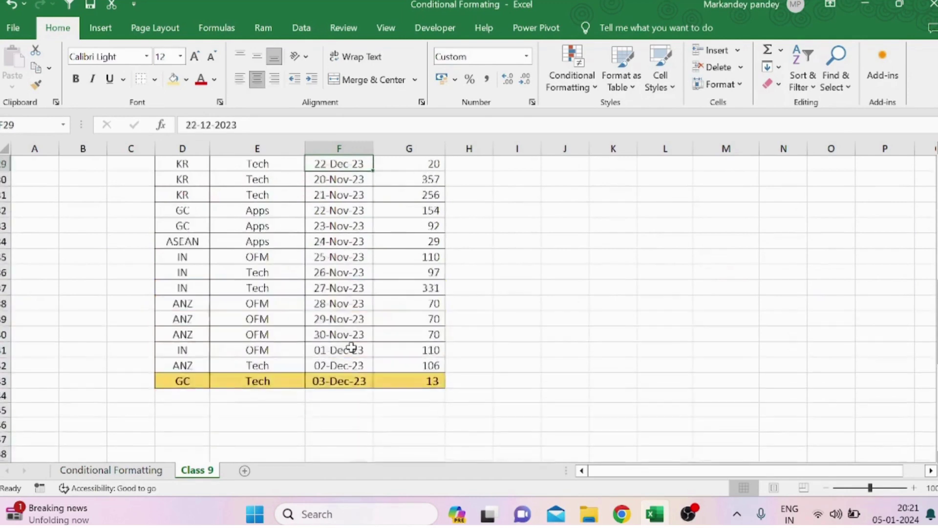
{"action": "key", "text": "Up"}
{"action": "key", "text": "Up"}
{"action": "key", "text": "Up"}
{"action": "key", "text": "Up"}
{"action": "key", "text": "Up"}
{"action": "key", "text": "Up"}
{"action": "key", "text": "Up"}
{"action": "key", "text": "Up"}
{"action": "key", "text": "Up"}
{"action": "key", "text": "Up"}
{"action": "key", "text": "Up"}
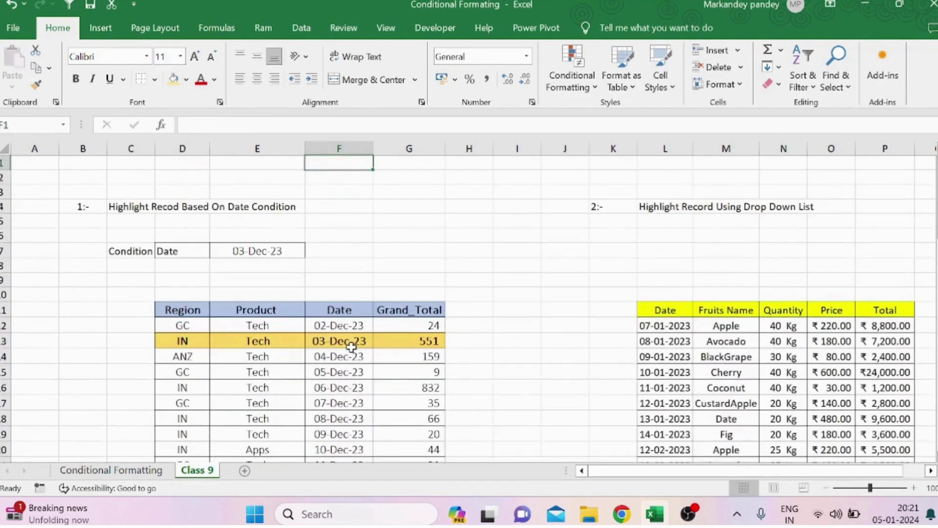
- Go across to the second exercise, Highlight Record Using Drop Down List, and examine its heading and fruit table
{"action": "left_click", "coordinate": [335, 387]}
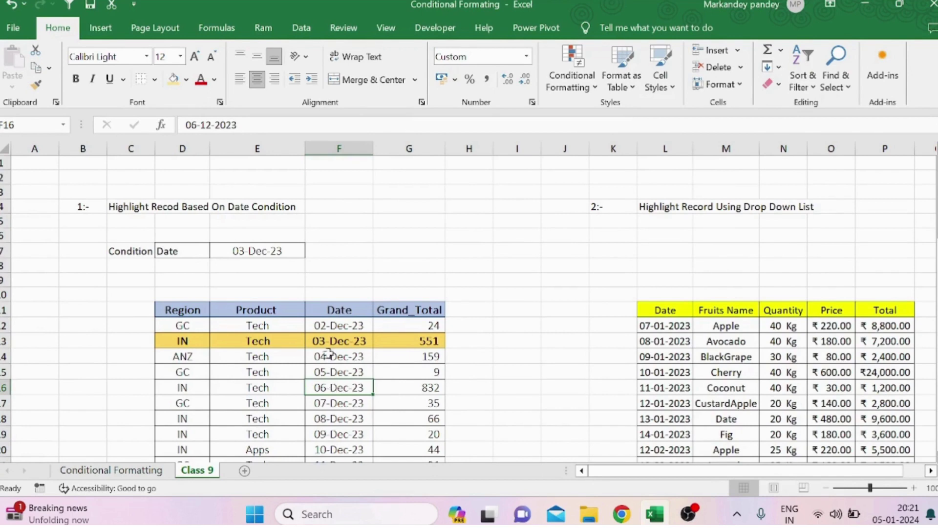
{"action": "left_click", "coordinate": [329, 325]}
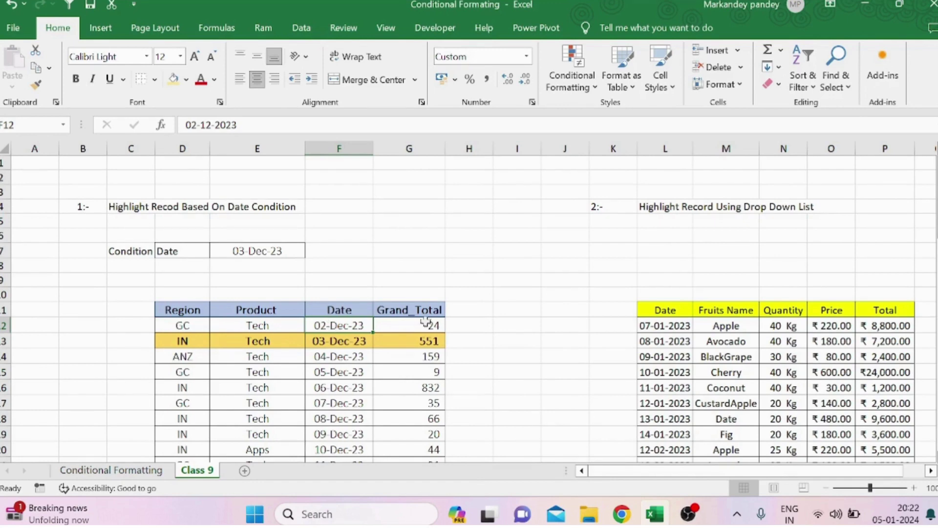
{"action": "key", "text": "Right"}
{"action": "key", "text": "Right"}
{"action": "key", "text": "Right"}
{"action": "key", "text": "Right"}
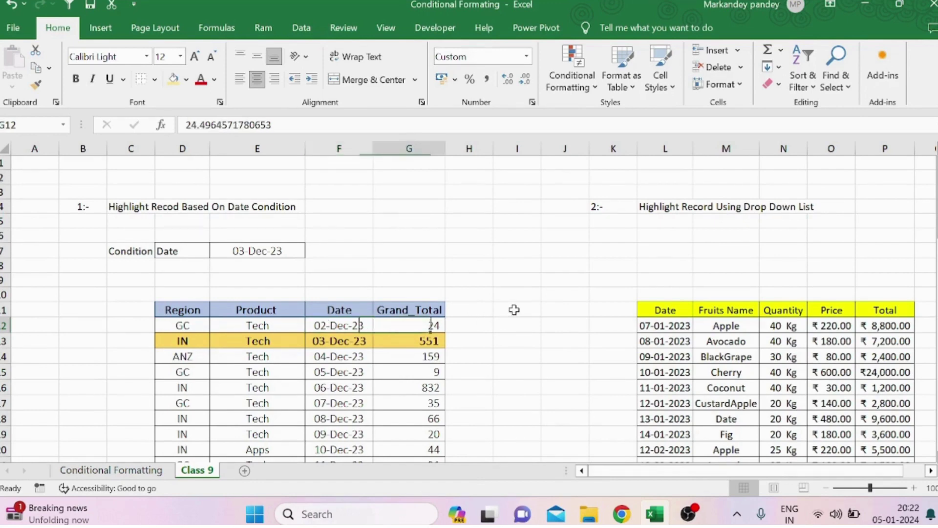
{"action": "key", "text": "Right"}
{"action": "key", "text": "Right"}
{"action": "key", "text": "Right"}
{"action": "key", "text": "Right"}
{"action": "key", "text": "Right"}
{"action": "key", "text": "Right"}
{"action": "key", "text": "Right"}
{"action": "key", "text": "Right"}
{"action": "key", "text": "Right"}
{"action": "key", "text": "Right"}
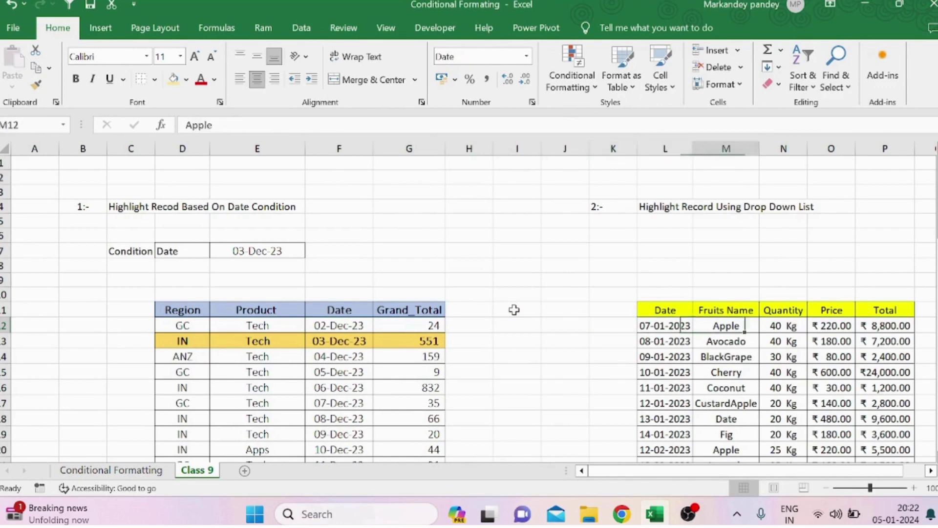
{"action": "key", "text": "Right"}
{"action": "key", "text": "Right"}
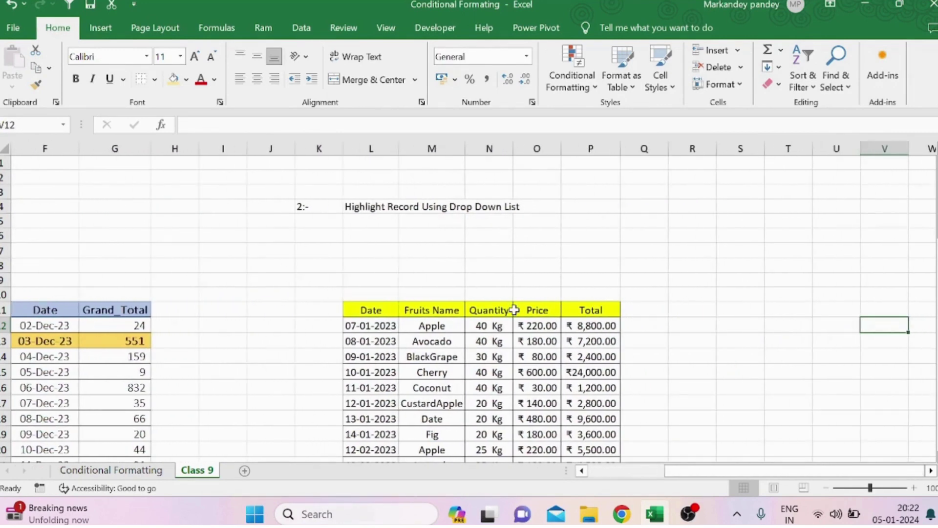
{"action": "left_click", "coordinate": [373, 214]}
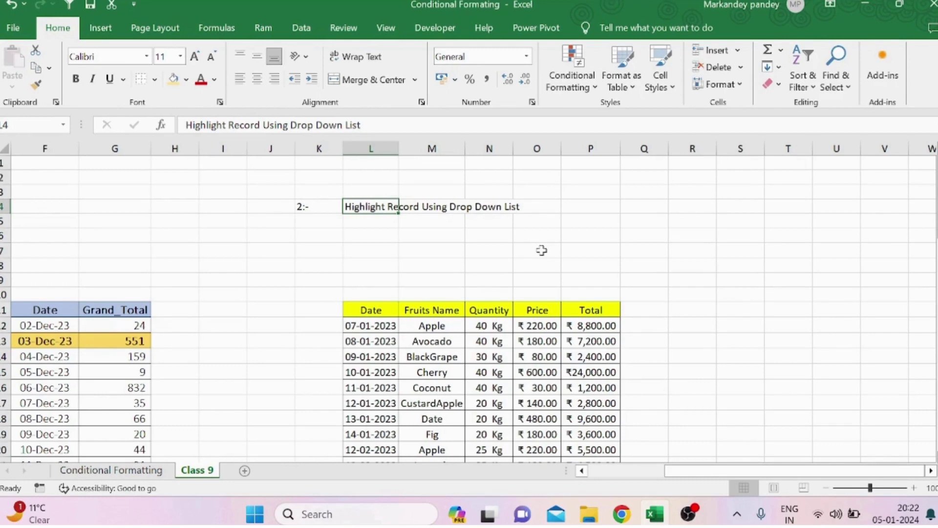
- Fill cell O7 above the fruit table with light gold
{"action": "left_click", "coordinate": [542, 251]}
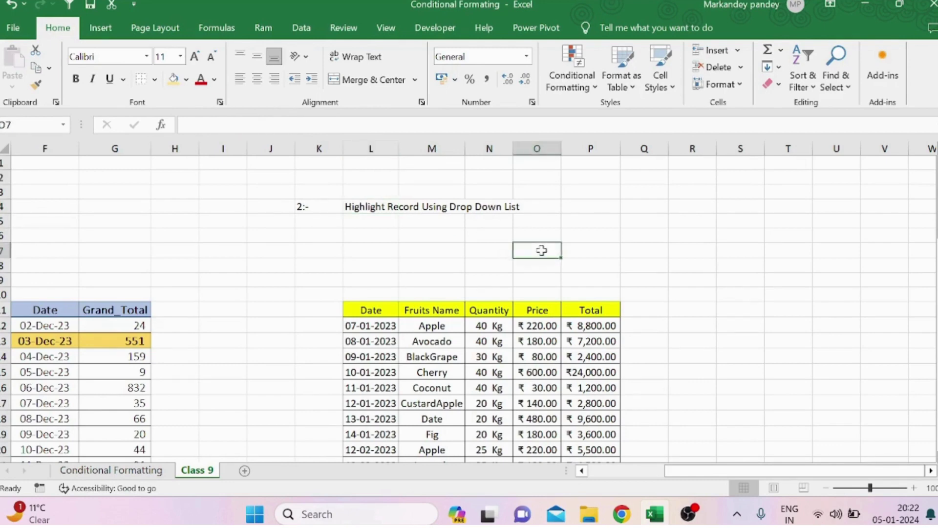
{"action": "left_click", "coordinate": [174, 80]}
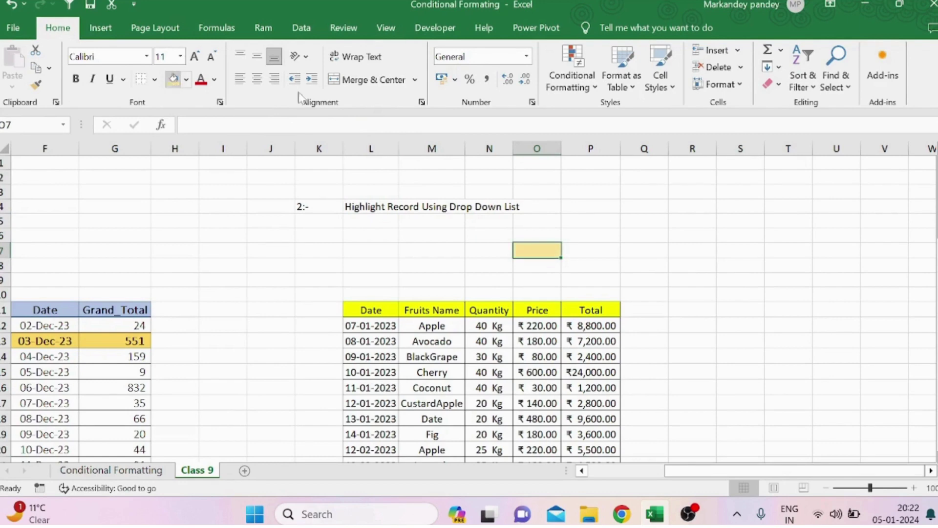
{"action": "left_click", "coordinate": [671, 236]}
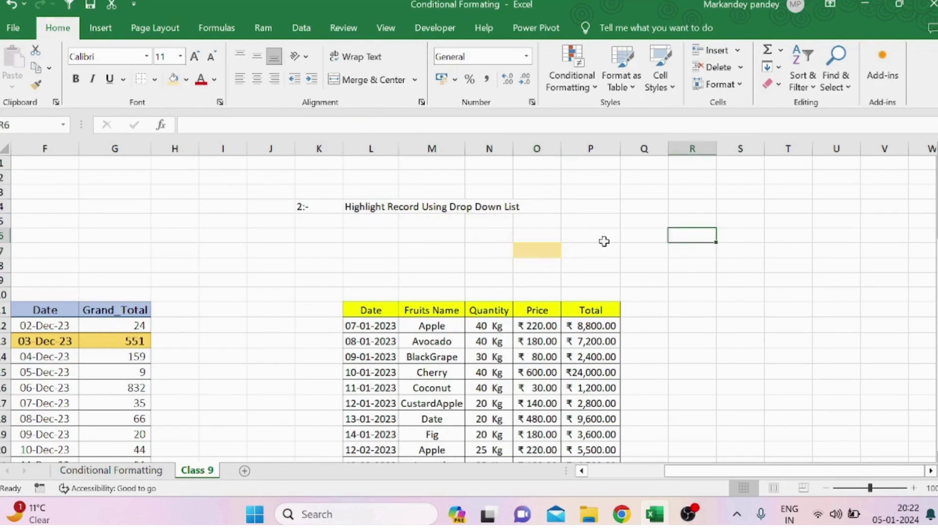
{"action": "left_click", "coordinate": [539, 253]}
{"action": "key", "text": "alt+d"}
{"action": "key", "text": "l"}
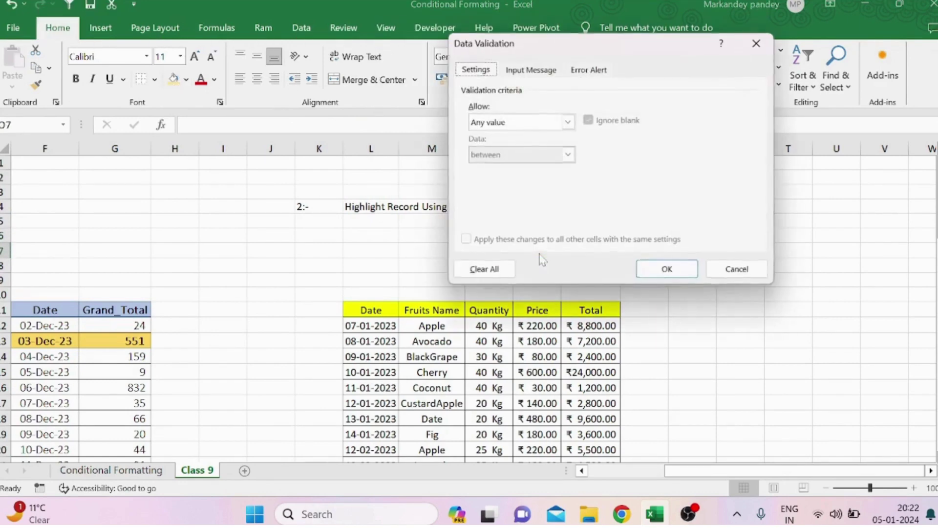
{"action": "left_click", "coordinate": [568, 122]}
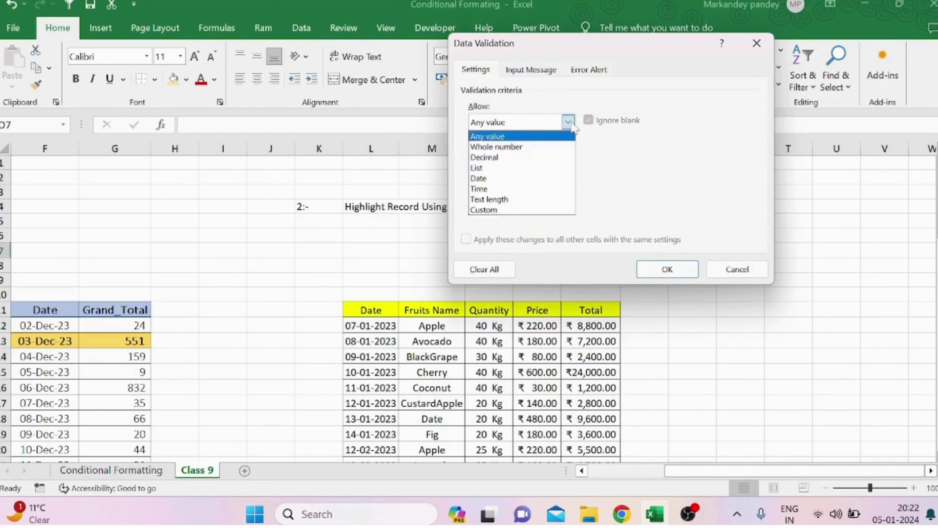
{"action": "left_click", "coordinate": [494, 169]}
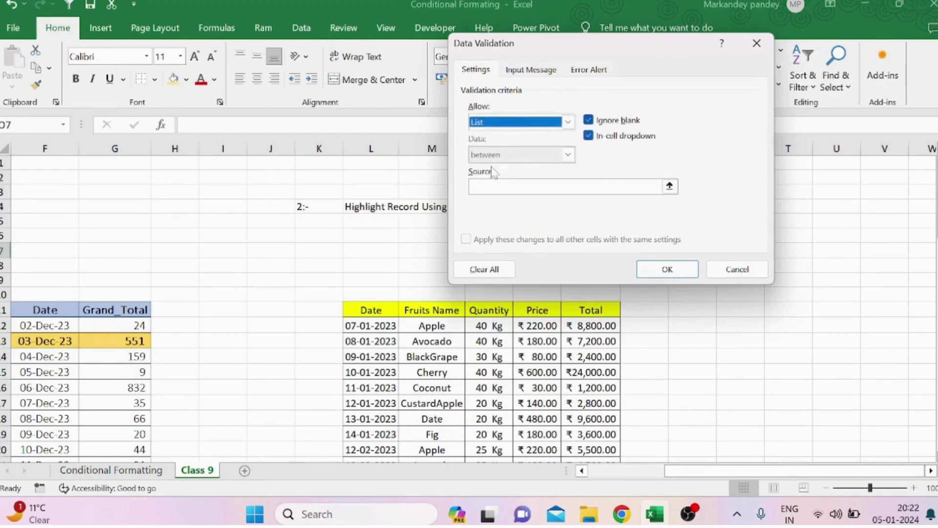
{"action": "left_click", "coordinate": [669, 186]}
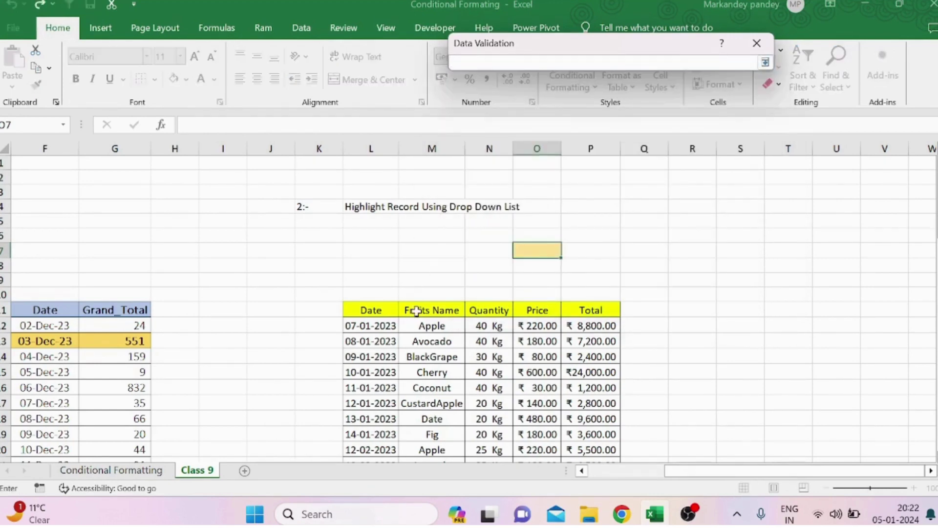
{"action": "left_click", "coordinate": [424, 326]}
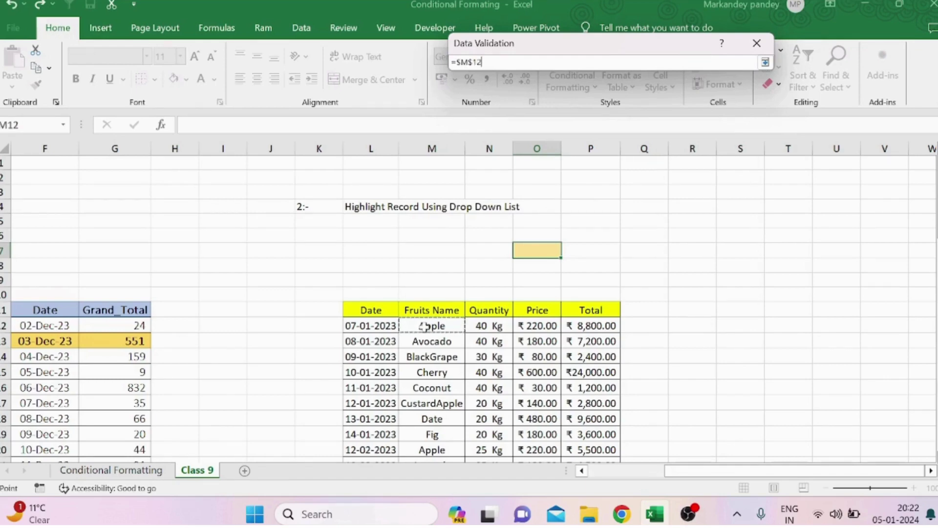
{"action": "key", "text": "shift+Down"}
{"action": "key", "text": "shift+Down"}
{"action": "key", "text": "shift+Down"}
{"action": "key", "text": "shift+Down"}
{"action": "key", "text": "shift+Down"}
{"action": "key", "text": "shift+Down"}
{"action": "key", "text": "shift+Down"}
{"action": "key", "text": "shift+Down"}
{"action": "key", "text": "shift+Down"}
{"action": "key", "text": "shift+Down"}
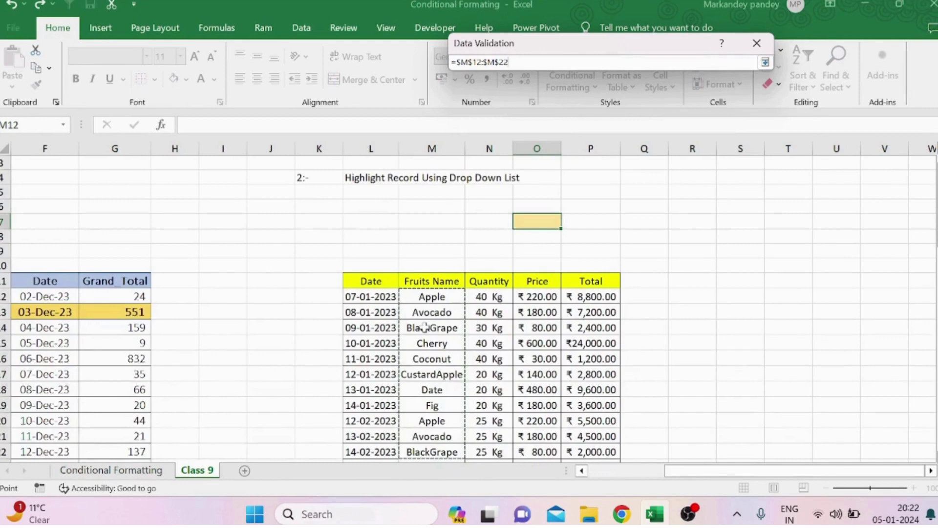
{"action": "left_click", "coordinate": [764, 62]}
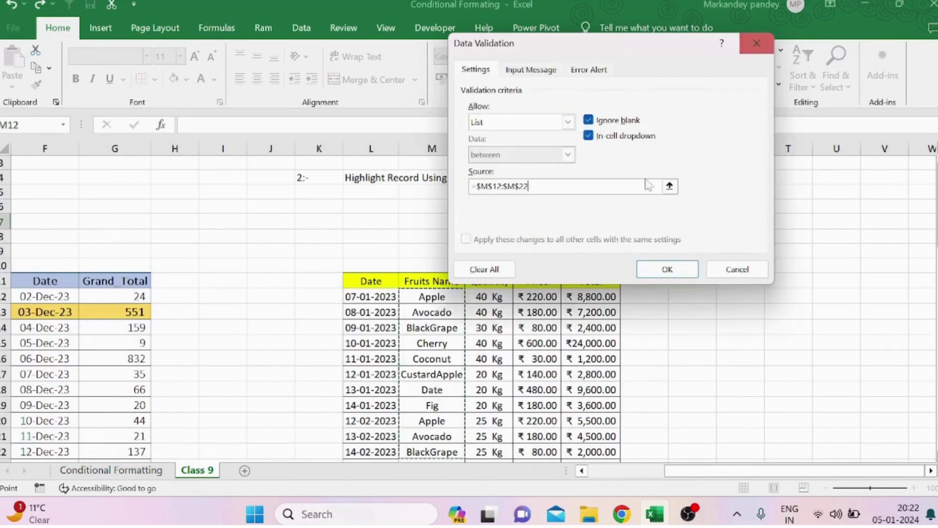
{"action": "left_click", "coordinate": [728, 266]}
{"action": "left_click", "coordinate": [680, 299]}
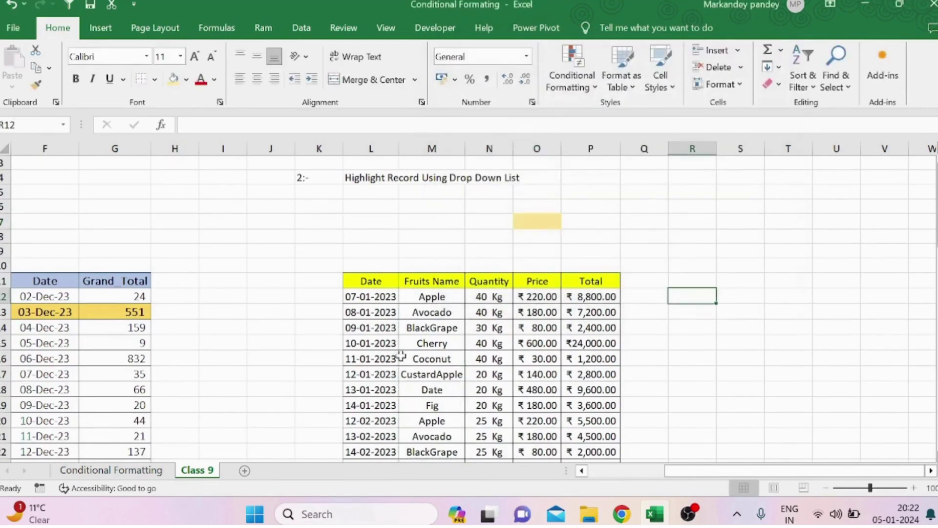
- Copy the fruit names in M12:M24 and paste them as a separate list starting at R5
{"action": "mouse_move", "coordinate": [439, 297]}
{"action": "left_mouse_down"}
{"action": "mouse_move", "coordinate": [432, 358]}
{"action": "mouse_move", "coordinate": [438, 300]}
{"action": "left_mouse_up"}
{"action": "key", "text": "shift+Down"}
{"action": "key", "text": "shift+Down"}
{"action": "key", "text": "shift+Down"}
{"action": "key", "text": "shift+Down"}
{"action": "key", "text": "shift+Down"}
{"action": "key", "text": "shift+Down"}
{"action": "key", "text": "shift+Down"}
{"action": "key", "text": "shift+Down"}
{"action": "key", "text": "shift+Down"}
{"action": "key", "text": "shift+Down"}
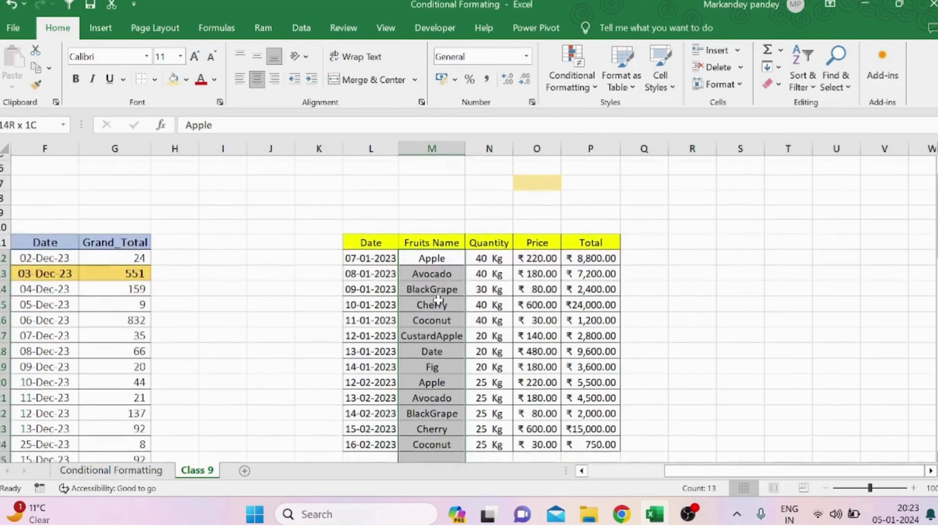
{"action": "key", "text": "shift+Up"}
{"action": "key", "text": "shift+Up"}
{"action": "key", "text": "ctrl+c"}
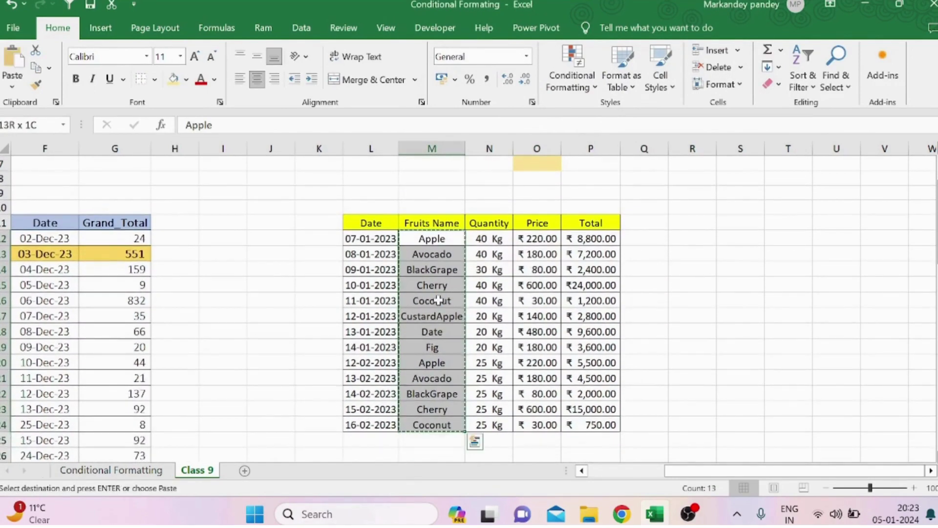
{"action": "left_click", "coordinate": [719, 190]}
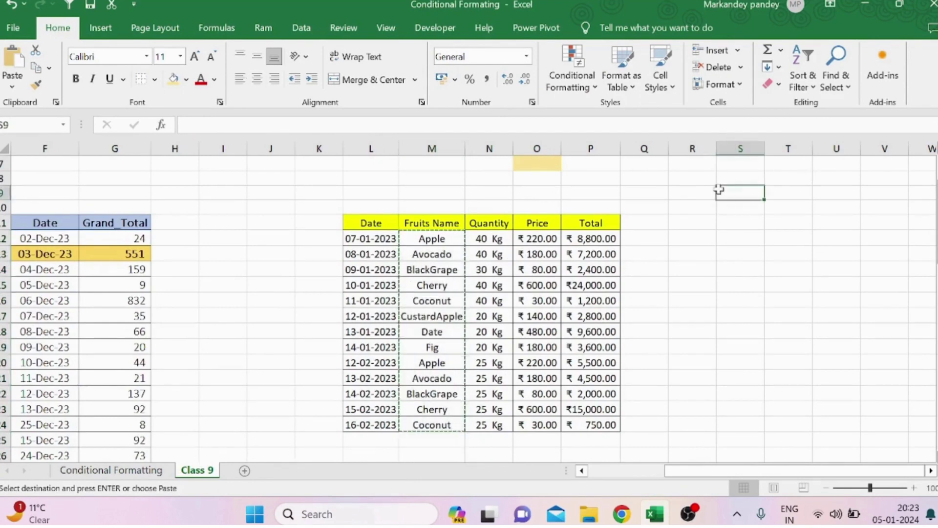
{"action": "scroll", "coordinate": [719, 190], "scroll_direction": "up", "scroll_amount": 2}
{"action": "left_click", "coordinate": [706, 196]}
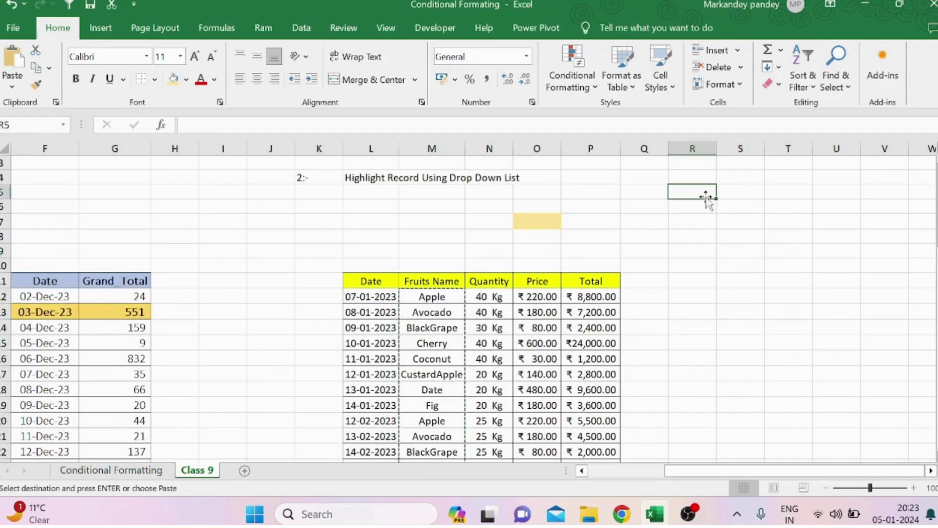
{"action": "key", "text": "ctrl+v"}
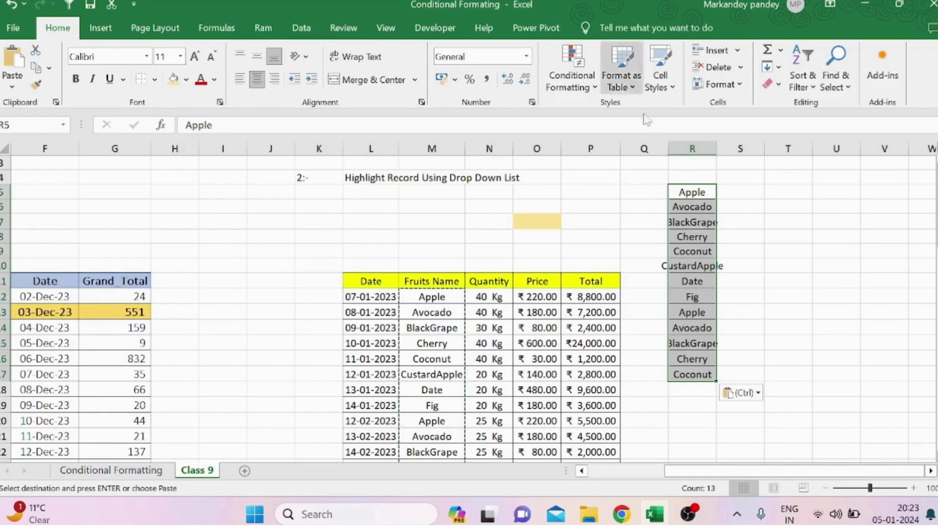
- Enter the header AA in R4 above the copied fruit names and autofit the width of column R
{"action": "left_click", "coordinate": [687, 175]}
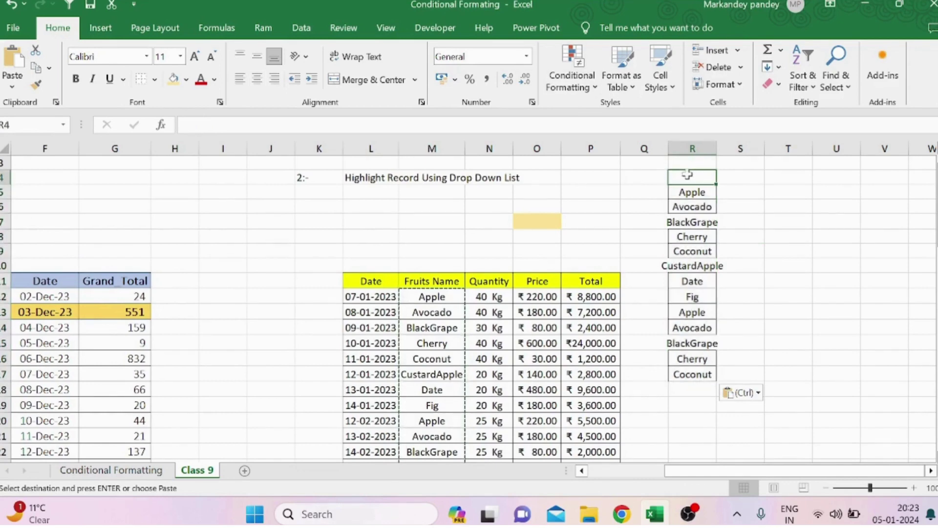
{"action": "type", "text": "AA"}
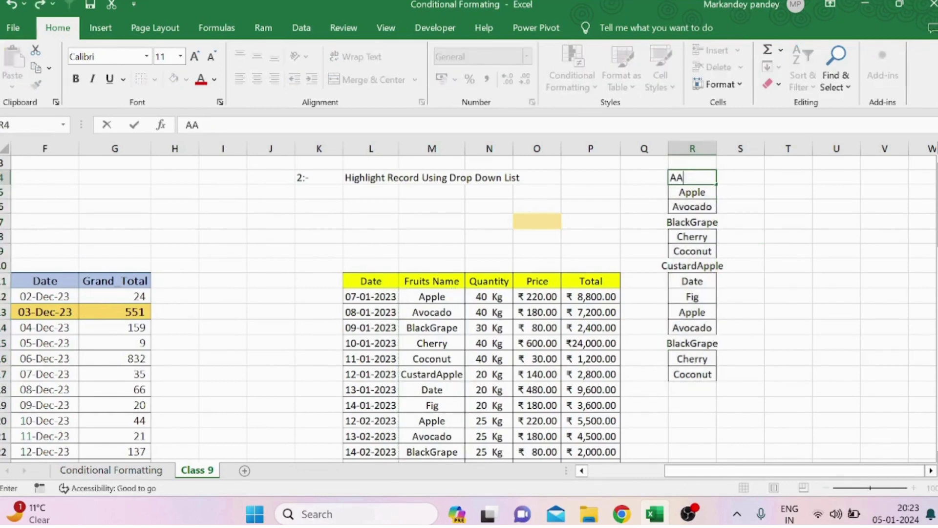
{"action": "left_click", "coordinate": [802, 216]}
{"action": "left_click_drag", "start_coordinate": [695, 177], "coordinate": [697, 374]}
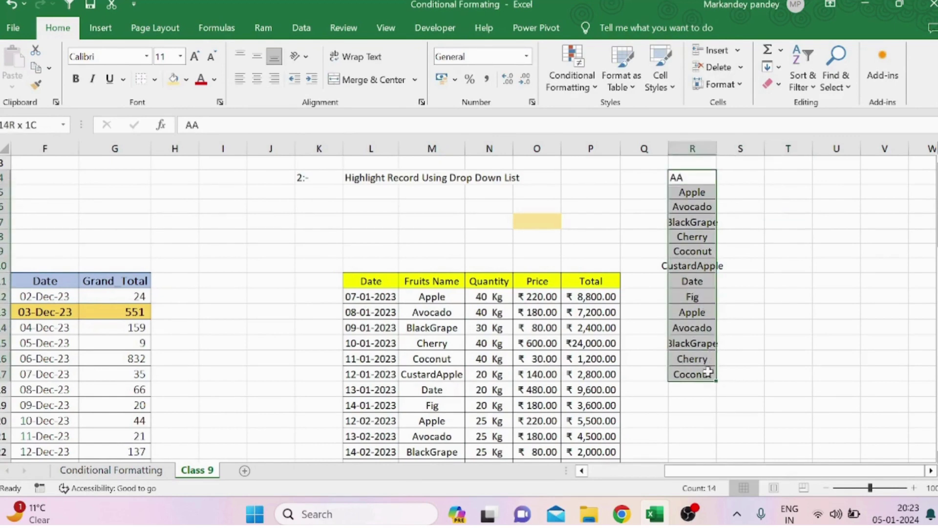
{"action": "double_click", "coordinate": [716, 152]}
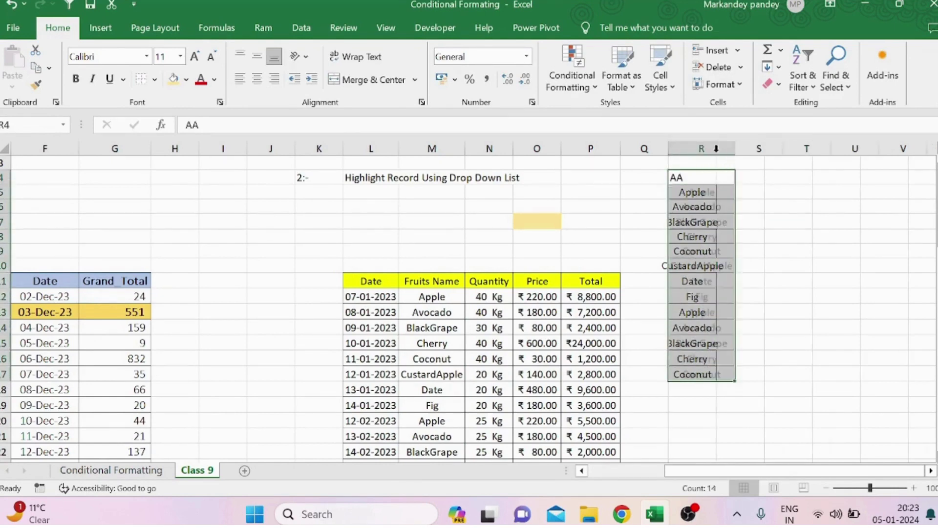
{"action": "left_click", "coordinate": [750, 234]}
- Remove duplicates from the fruit list in R4:R17, treating AA as the header
{"action": "left_click_drag", "start_coordinate": [701, 176], "coordinate": [712, 373]}
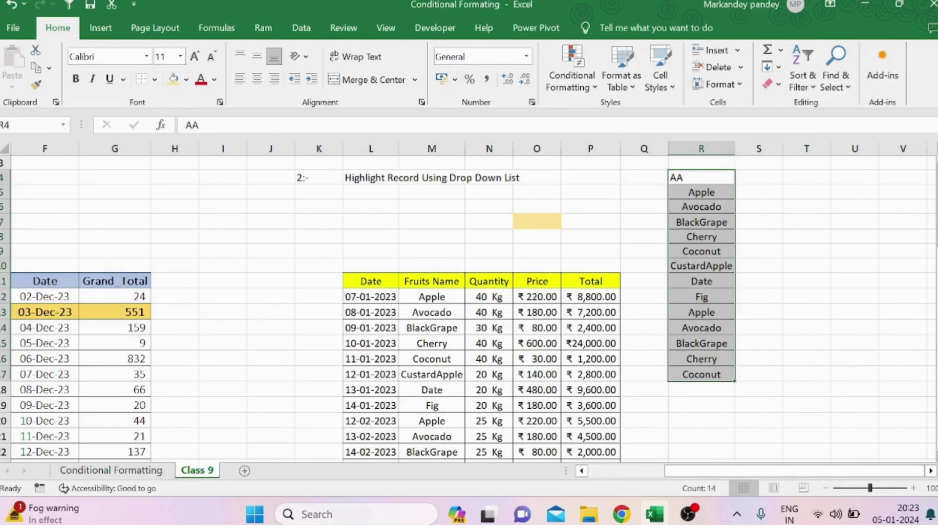
{"action": "left_click", "coordinate": [301, 28]}
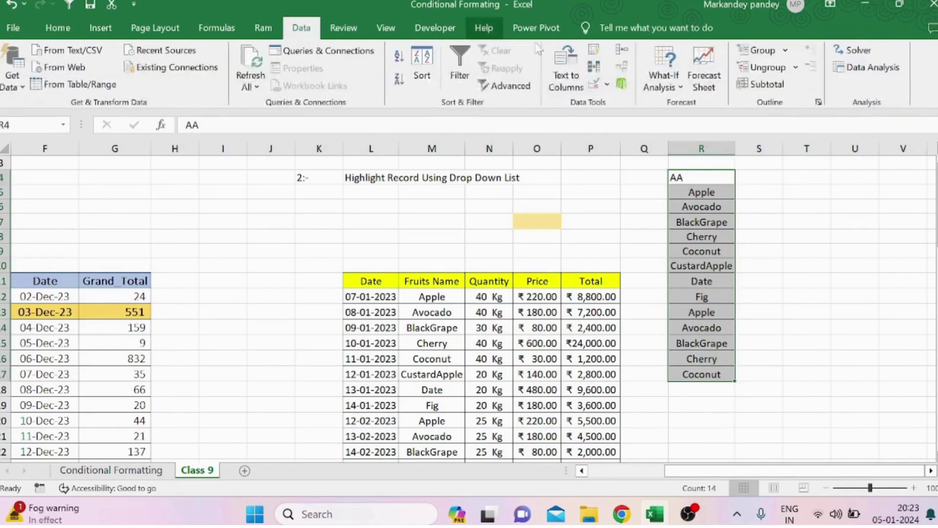
{"action": "left_click", "coordinate": [594, 66]}
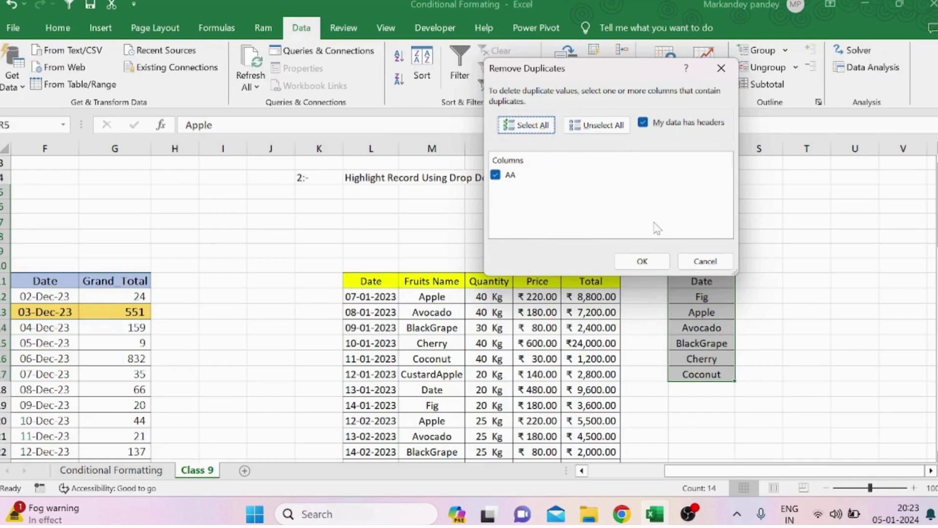
{"action": "left_click", "coordinate": [641, 262]}
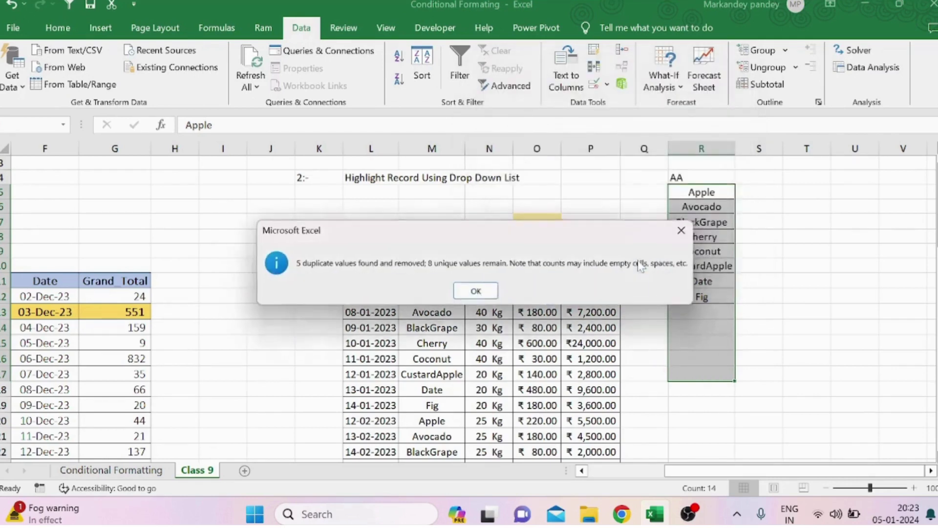
{"action": "left_click", "coordinate": [477, 292]}
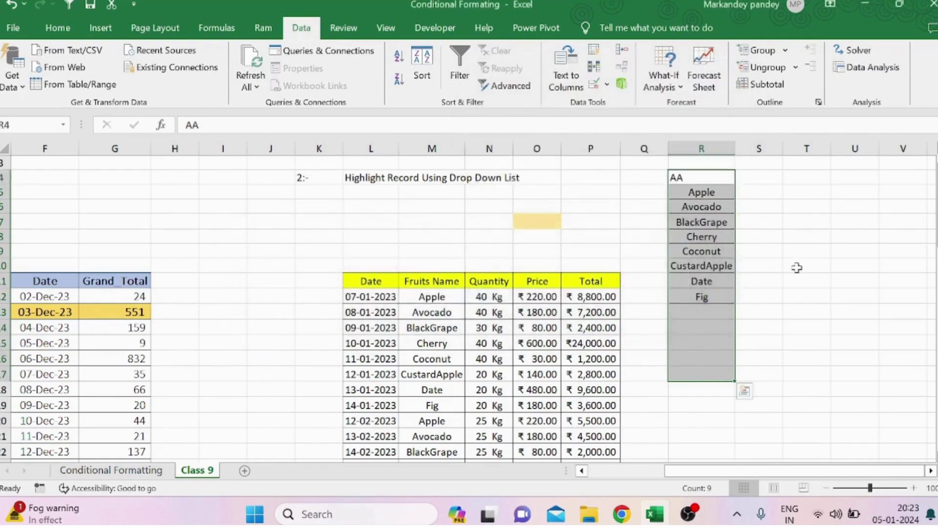
{"action": "left_click", "coordinate": [804, 266]}
- Center the contents of column R horizontally
{"action": "left_click", "coordinate": [715, 140]}
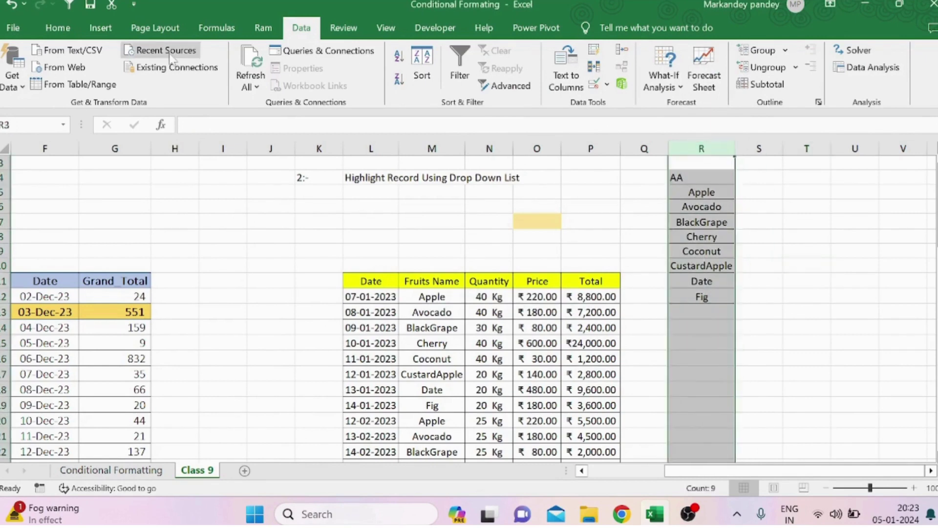
{"action": "left_click", "coordinate": [59, 29]}
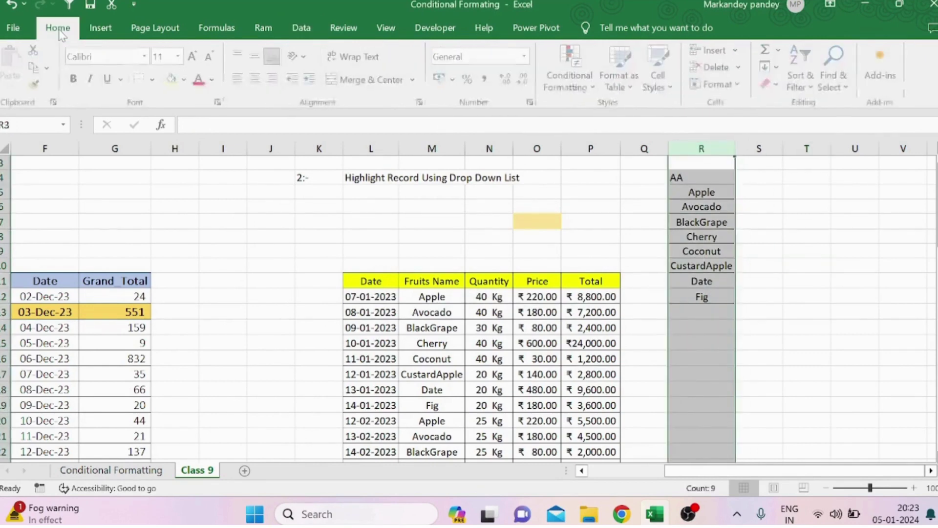
{"action": "left_click", "coordinate": [256, 78]}
{"action": "left_click", "coordinate": [789, 277]}
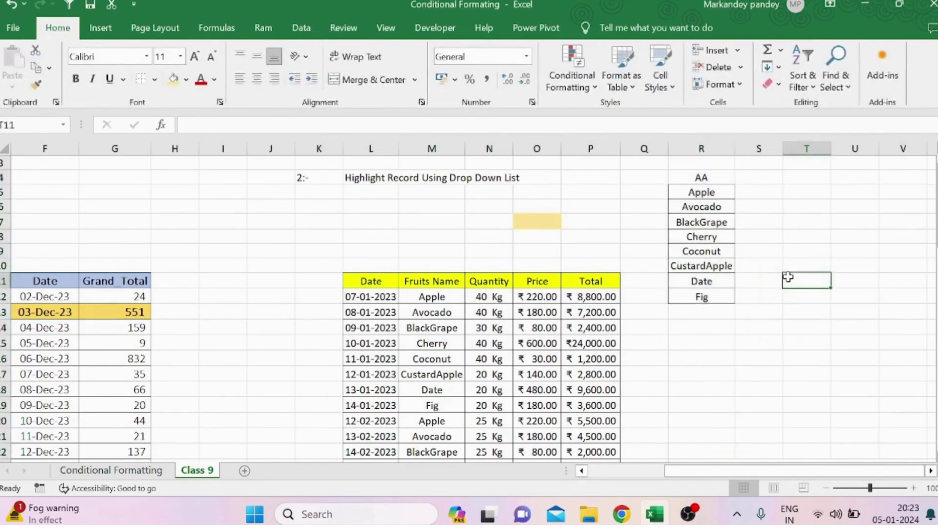
{"action": "left_click", "coordinate": [767, 272]}
- Add List data validation to cell O7 with the source =$R$5:$R$12
{"action": "left_click", "coordinate": [538, 222]}
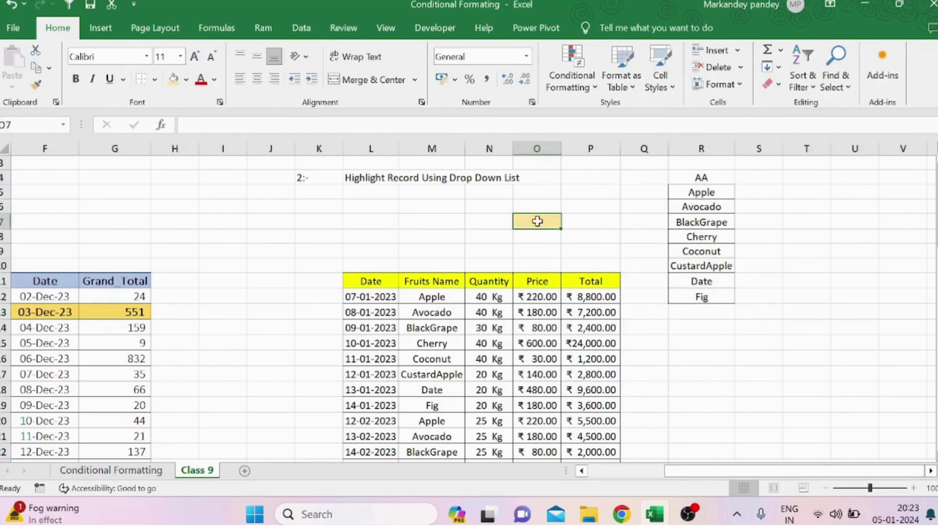
{"action": "key", "text": "alt+d"}
{"action": "key", "text": "l"}
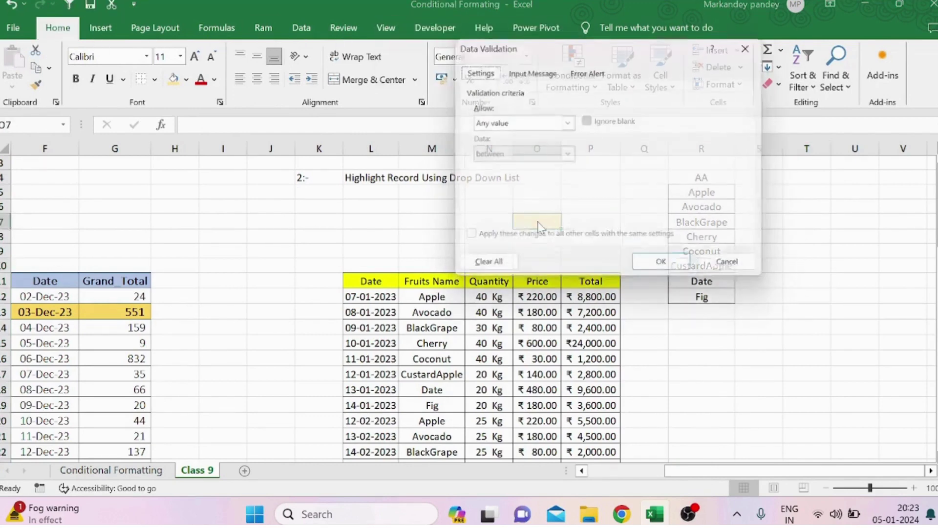
{"action": "left_click", "coordinate": [568, 121]}
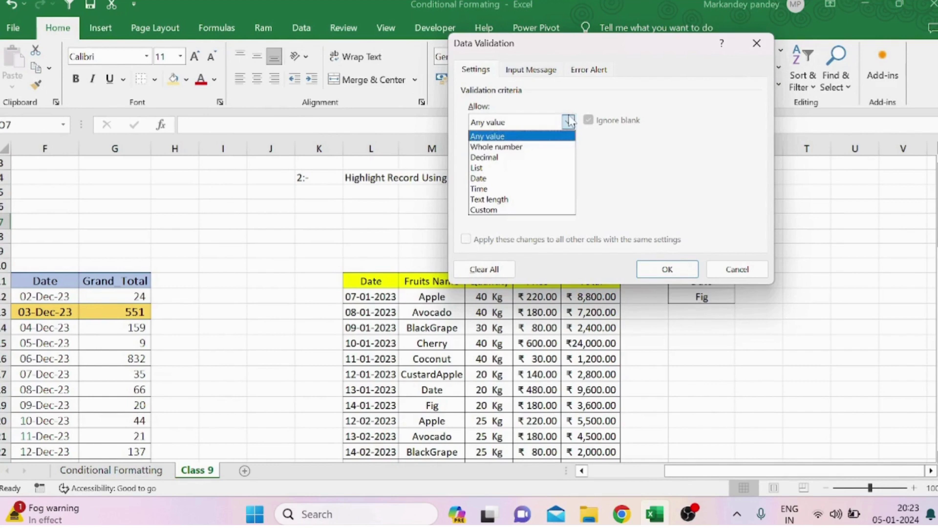
{"action": "left_click", "coordinate": [568, 170]}
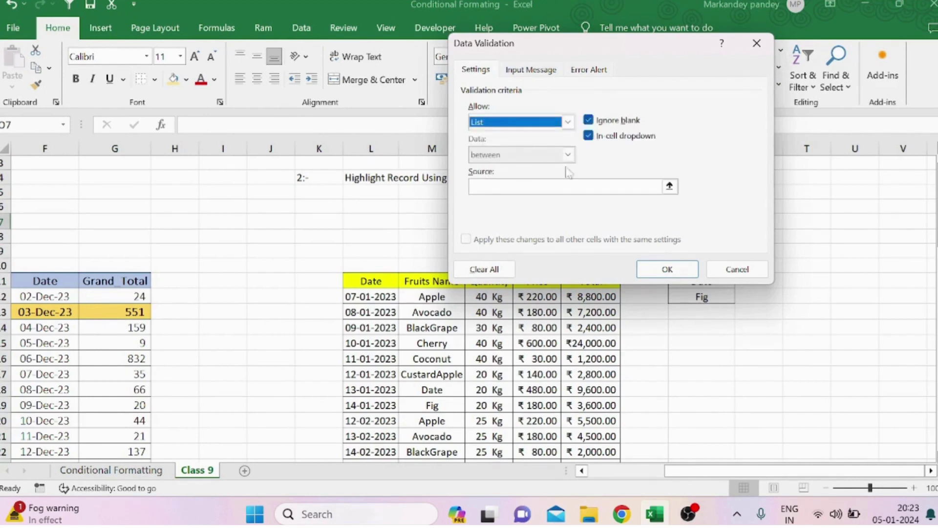
{"action": "left_click", "coordinate": [669, 187]}
{"action": "left_click_drag", "start_coordinate": [687, 193], "coordinate": [694, 294]}
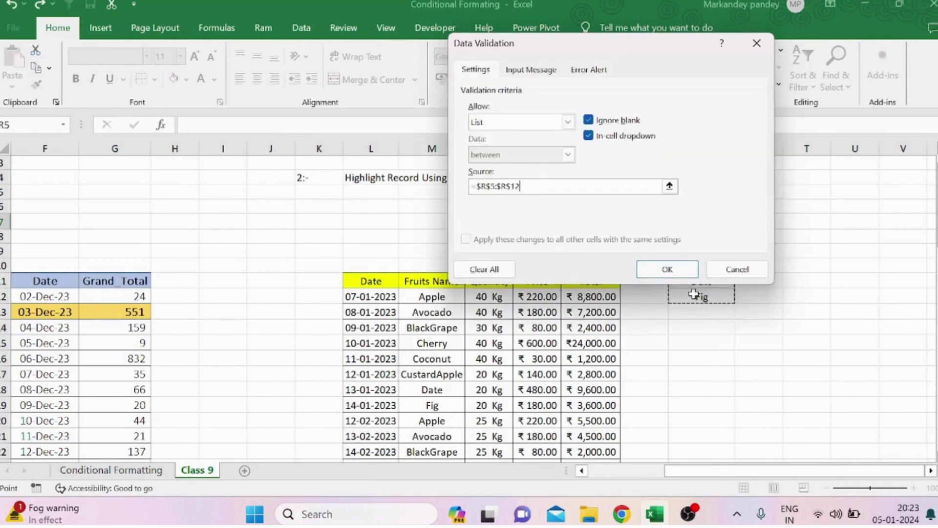
{"action": "left_click", "coordinate": [667, 270]}
{"action": "left_click", "coordinate": [628, 235]}
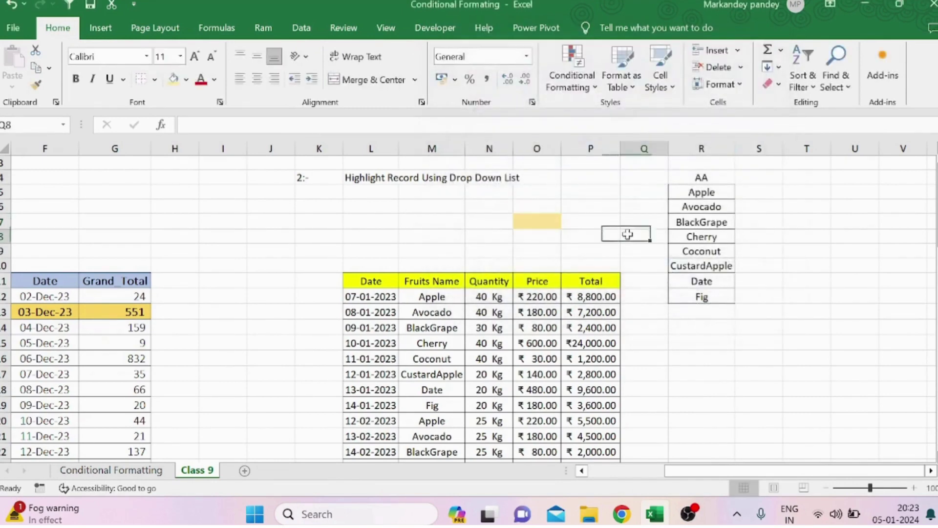
- Try the drop-down list in O7 by choosing Apple, Avocado, BlackGrape and finally Cherry
{"action": "left_click", "coordinate": [543, 221]}
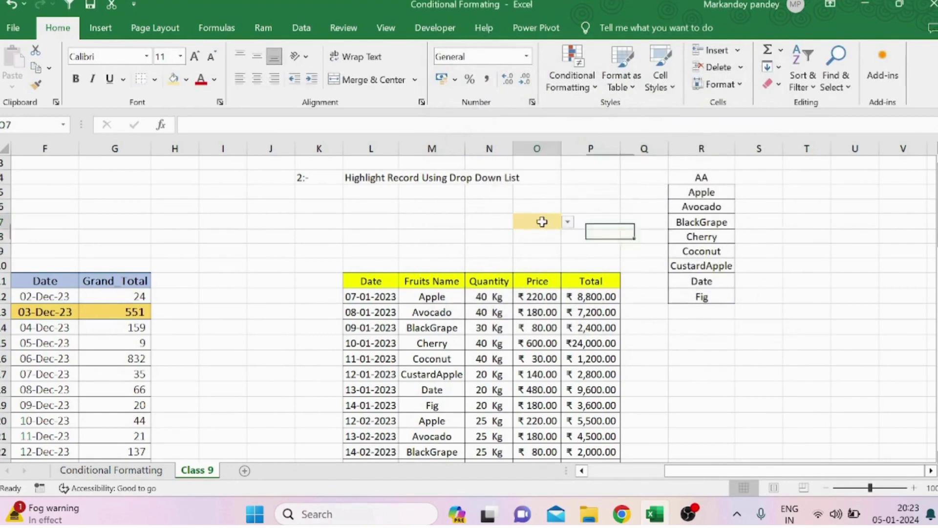
{"action": "left_click", "coordinate": [568, 224]}
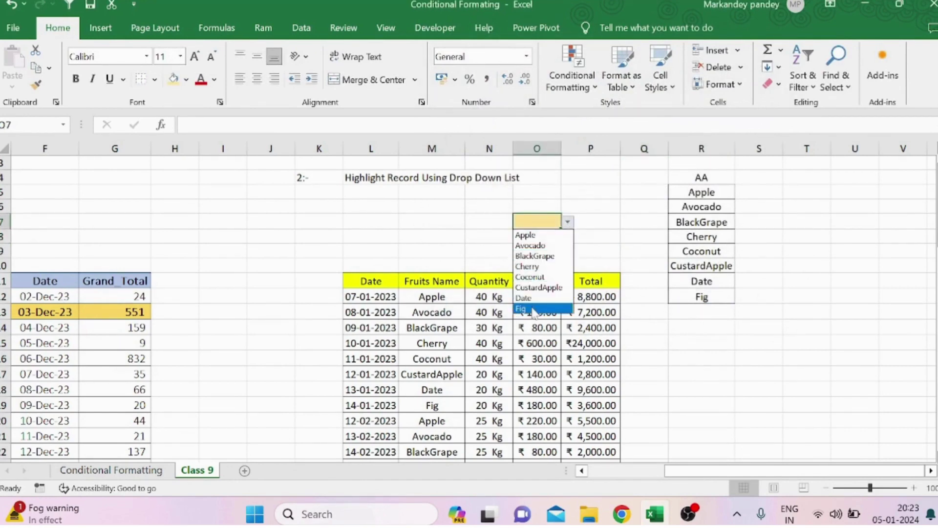
{"action": "left_click", "coordinate": [532, 236]}
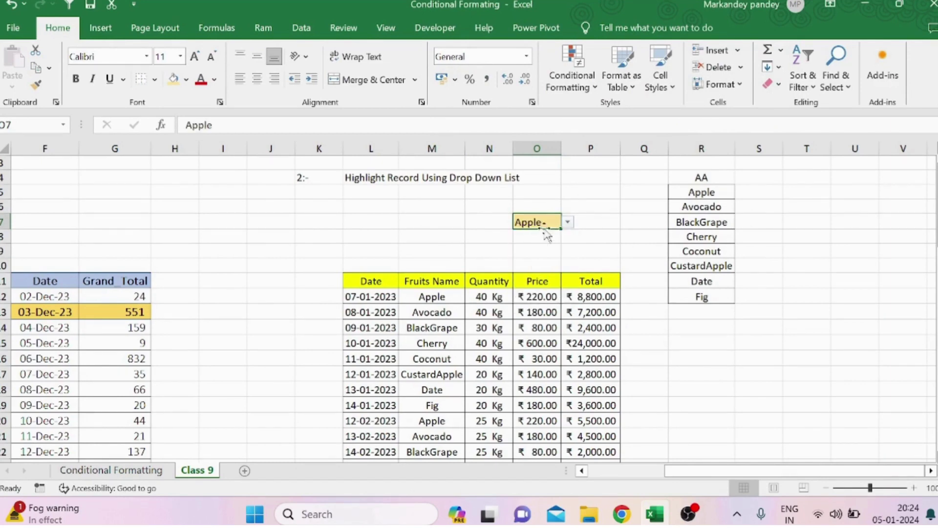
{"action": "left_click", "coordinate": [568, 223]}
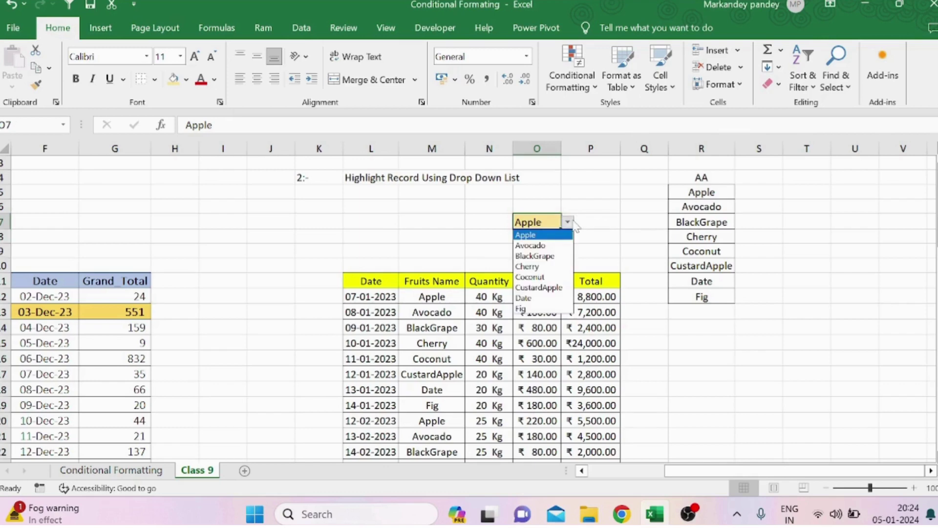
{"action": "left_click", "coordinate": [534, 244]}
{"action": "left_click", "coordinate": [568, 222]}
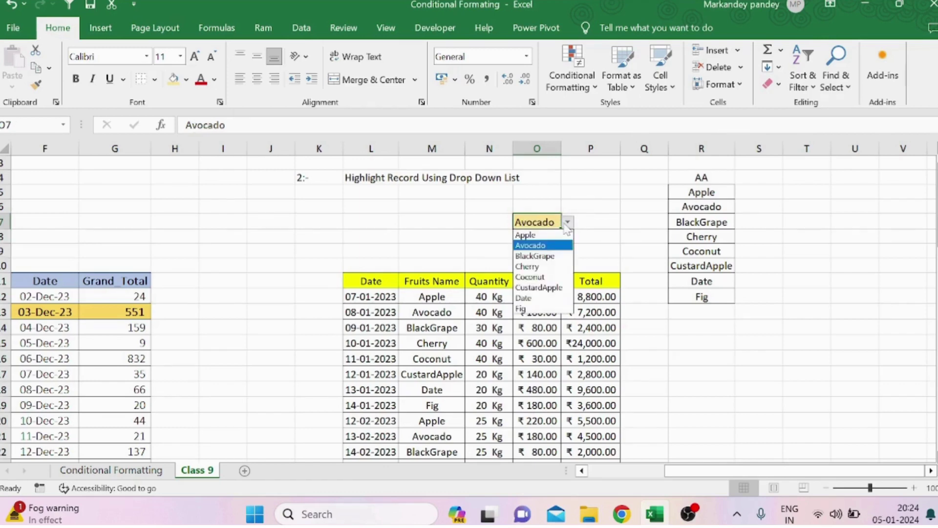
{"action": "left_click", "coordinate": [534, 255]}
{"action": "left_click", "coordinate": [569, 222]}
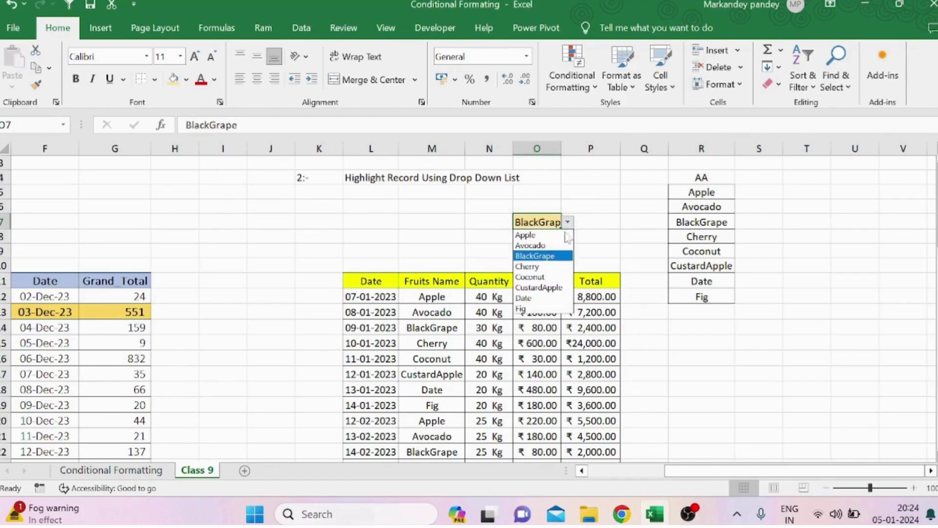
{"action": "left_click", "coordinate": [533, 266]}
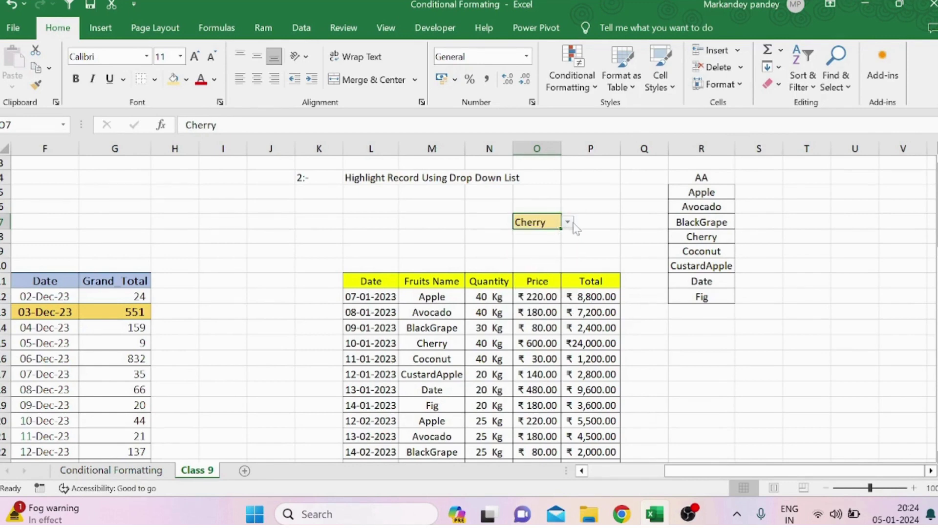
{"action": "left_click", "coordinate": [568, 223]}
- Clear the header AA from R4 above the unique fruit list
{"action": "left_click", "coordinate": [657, 184]}
{"action": "left_click_drag", "start_coordinate": [655, 177], "coordinate": [718, 175]}
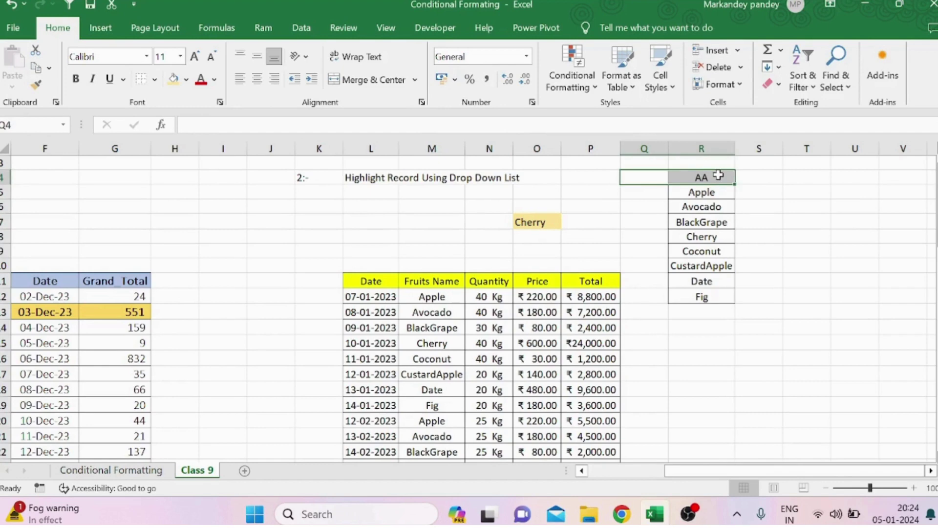
{"action": "key", "text": "Delete"}
{"action": "left_click", "coordinate": [644, 208]}
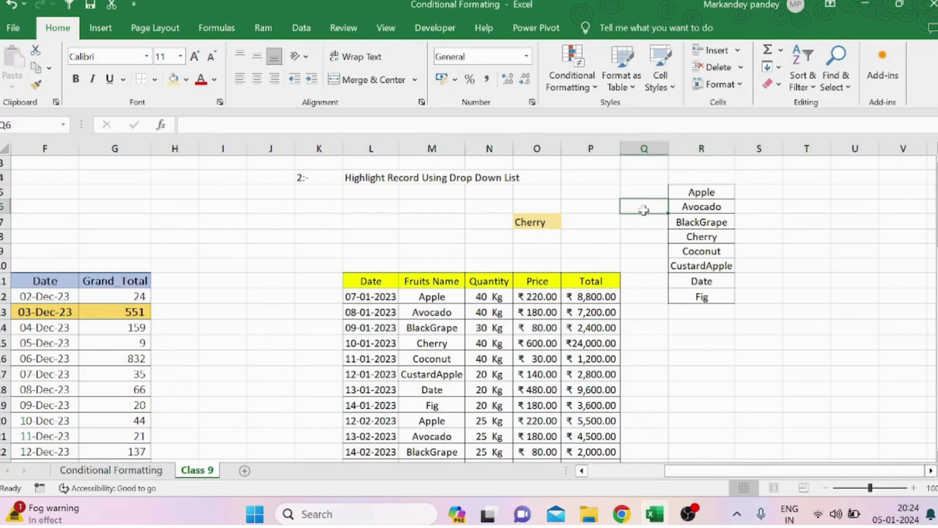
- Fill cell M7 with a light green theme color
{"action": "left_click", "coordinate": [437, 225]}
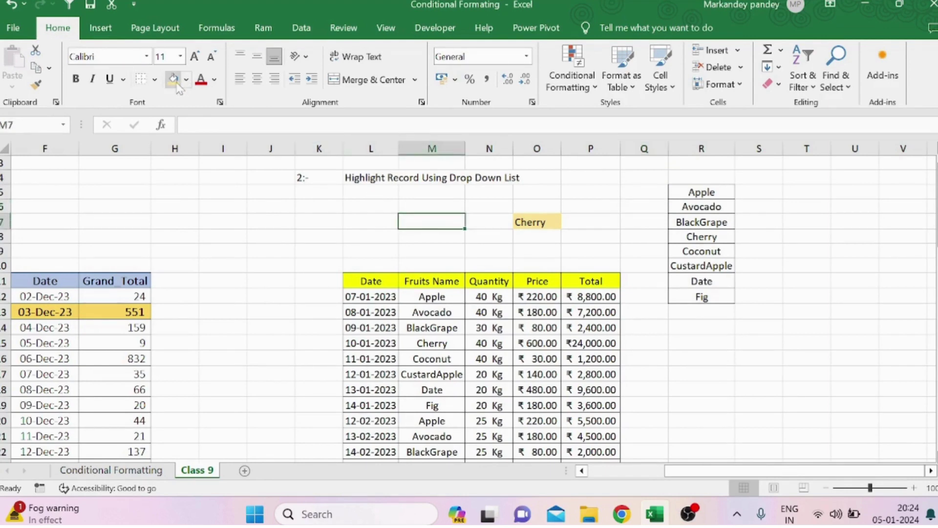
{"action": "left_click", "coordinate": [186, 80]}
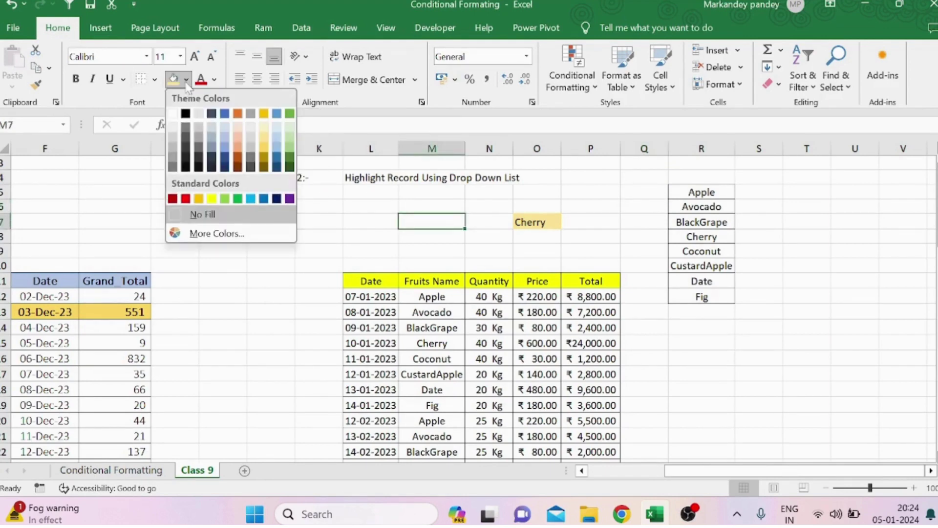
{"action": "left_click", "coordinate": [290, 142]}
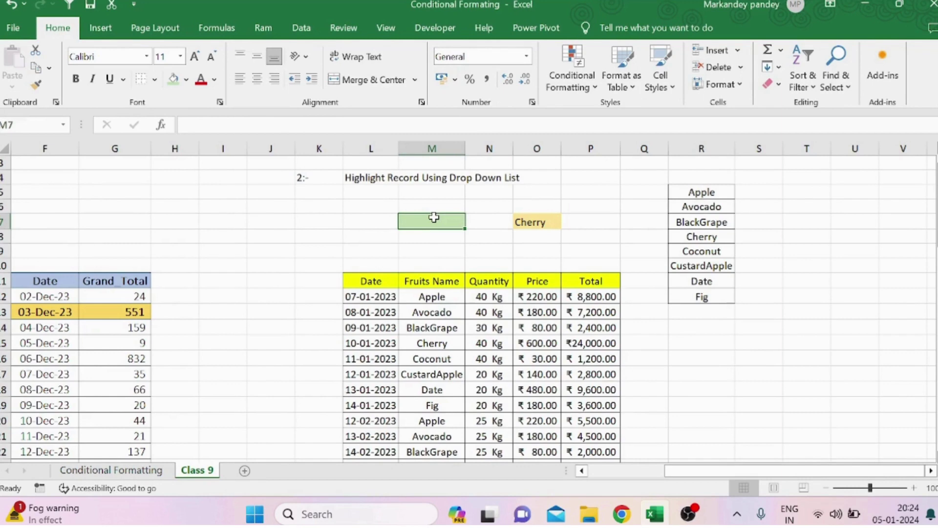
{"action": "left_click", "coordinate": [687, 195]}
{"action": "left_click", "coordinate": [439, 311]}
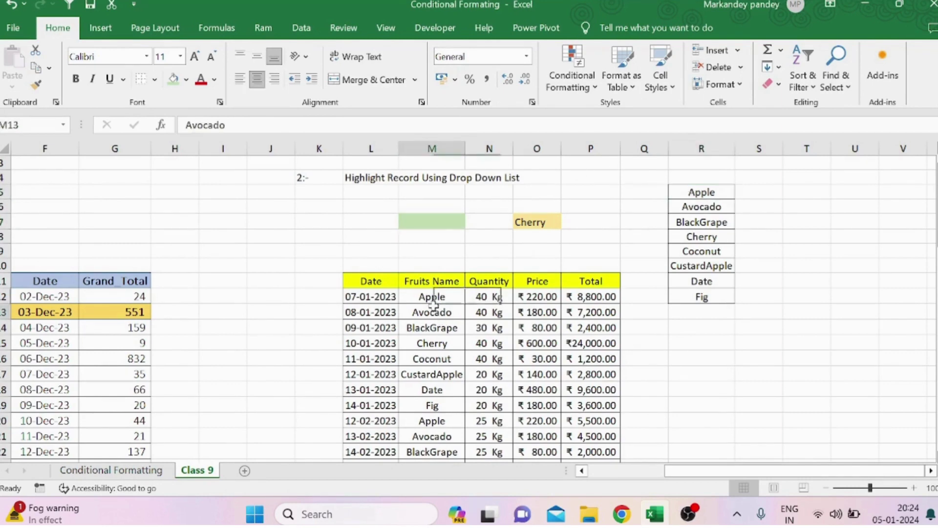
{"action": "left_click", "coordinate": [415, 419]}
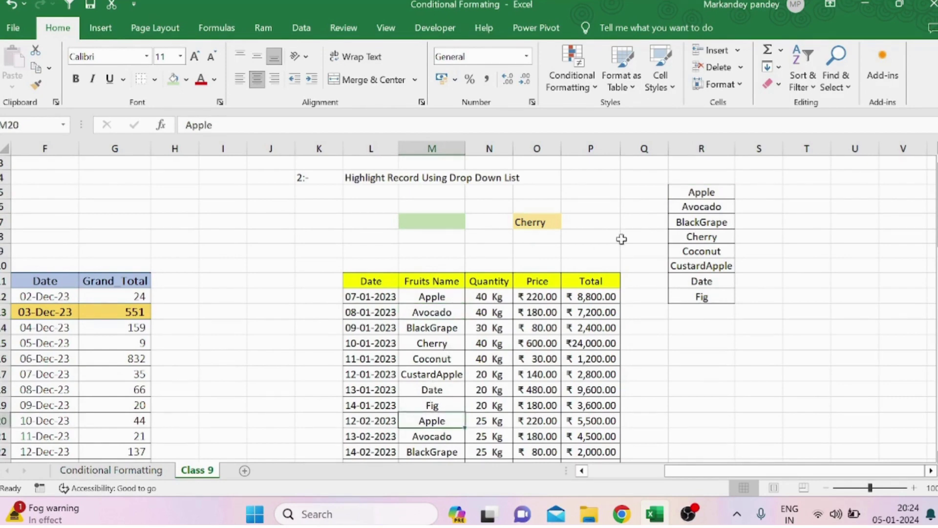
{"action": "left_click", "coordinate": [707, 327]}
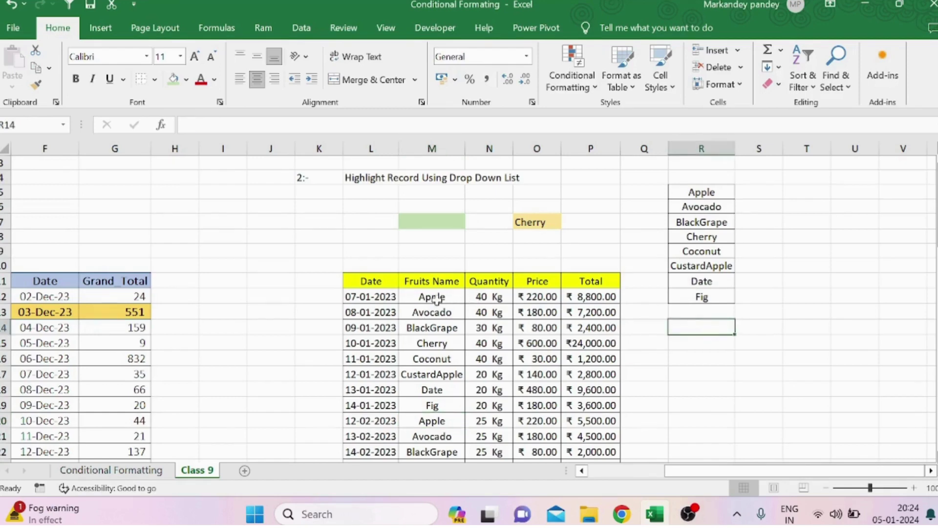
- Copy the Fruits Name column M11:M24 with its header to T5 and autofit the width of column T
{"action": "left_click_drag", "start_coordinate": [436, 299], "coordinate": [441, 445]}
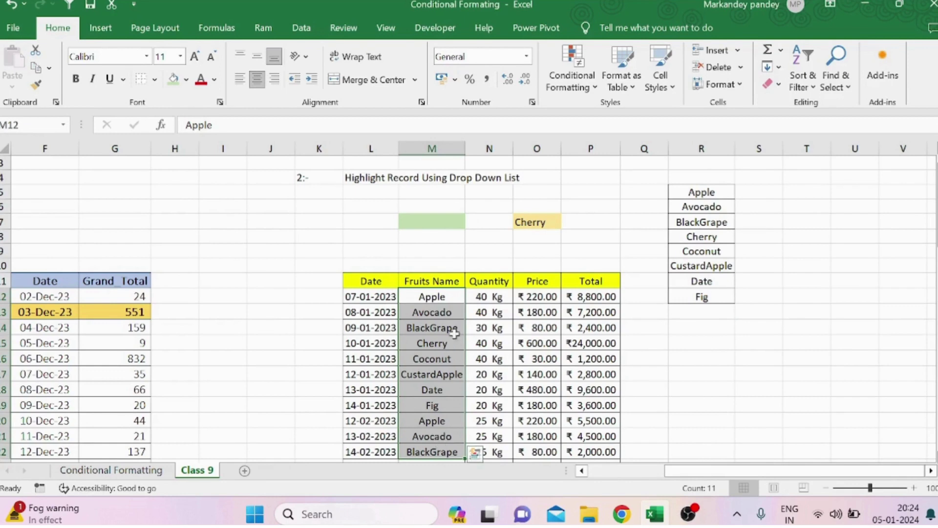
{"action": "left_click_drag", "start_coordinate": [430, 281], "coordinate": [441, 442]}
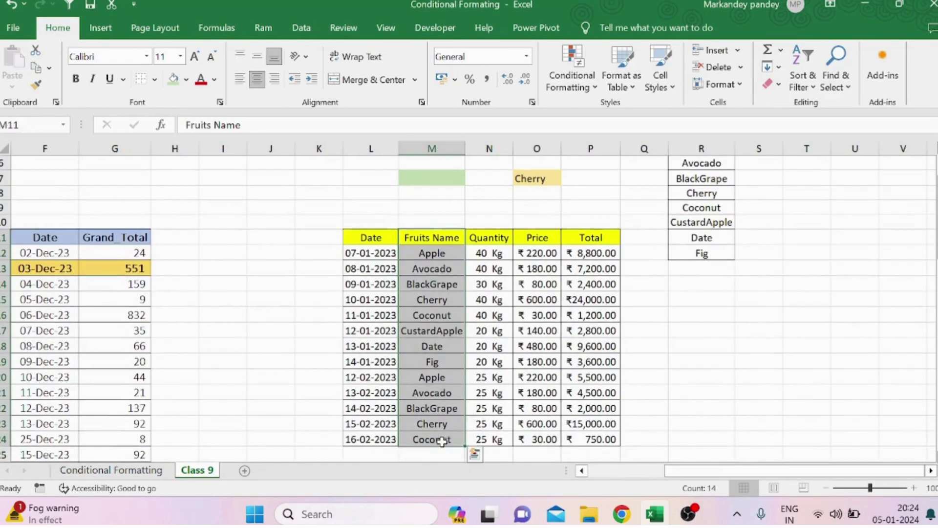
{"action": "key", "text": "ctrl+c"}
{"action": "scroll", "coordinate": [810, 299], "scroll_direction": "up", "scroll_amount": 2}
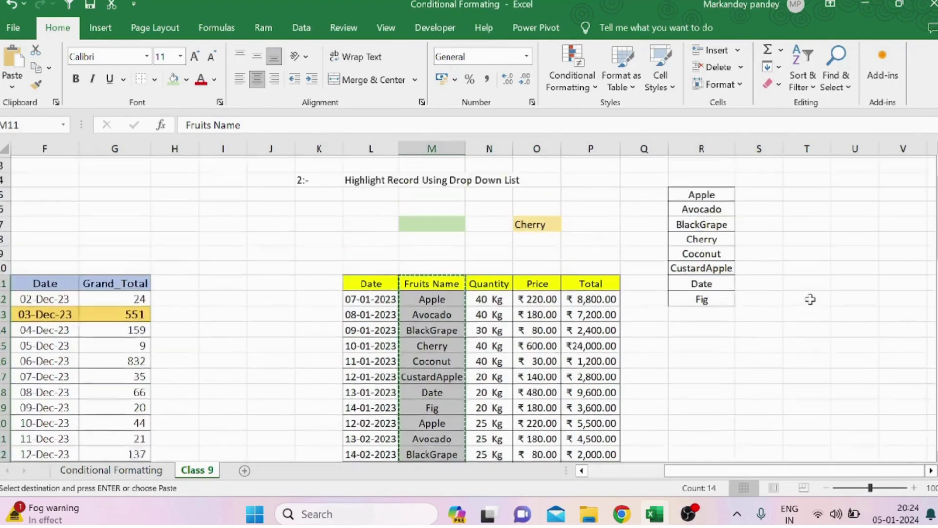
{"action": "left_click", "coordinate": [806, 205]}
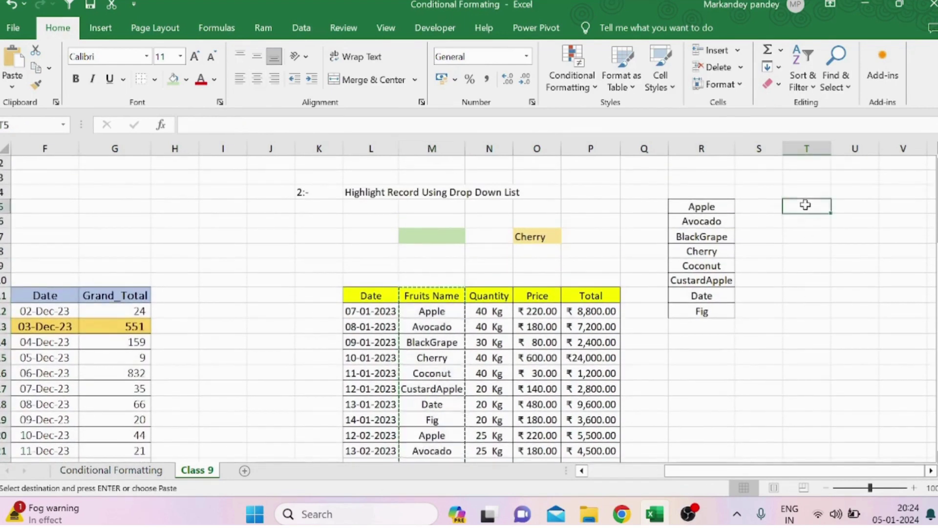
{"action": "key", "text": "ctrl+v"}
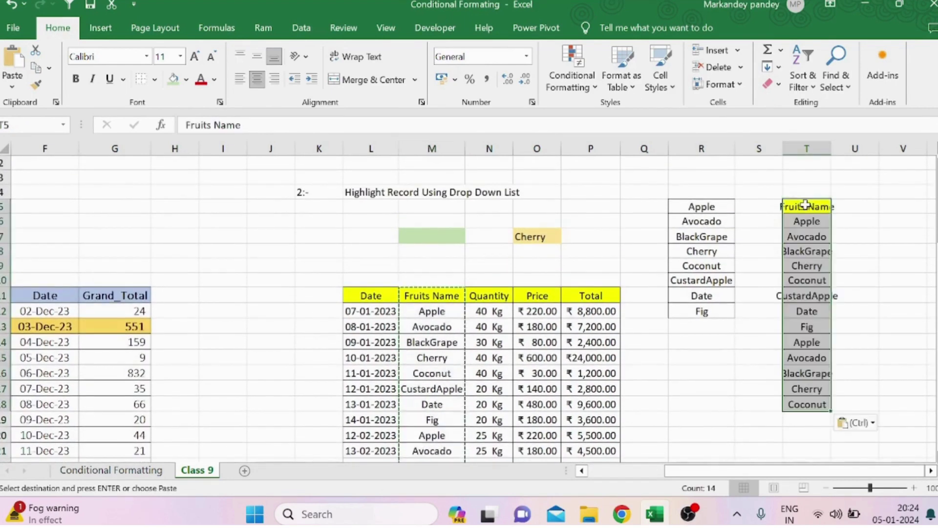
{"action": "double_click", "coordinate": [831, 147]}
- Remove duplicates from the fruit list in T5:T18, treating Fruits Name as the header
{"action": "left_click_drag", "start_coordinate": [833, 206], "coordinate": [815, 404]}
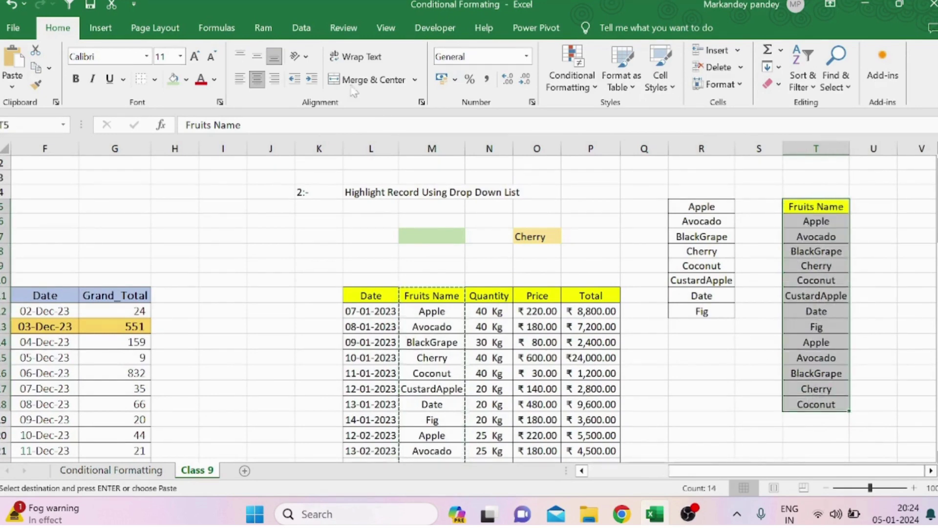
{"action": "left_click", "coordinate": [303, 30]}
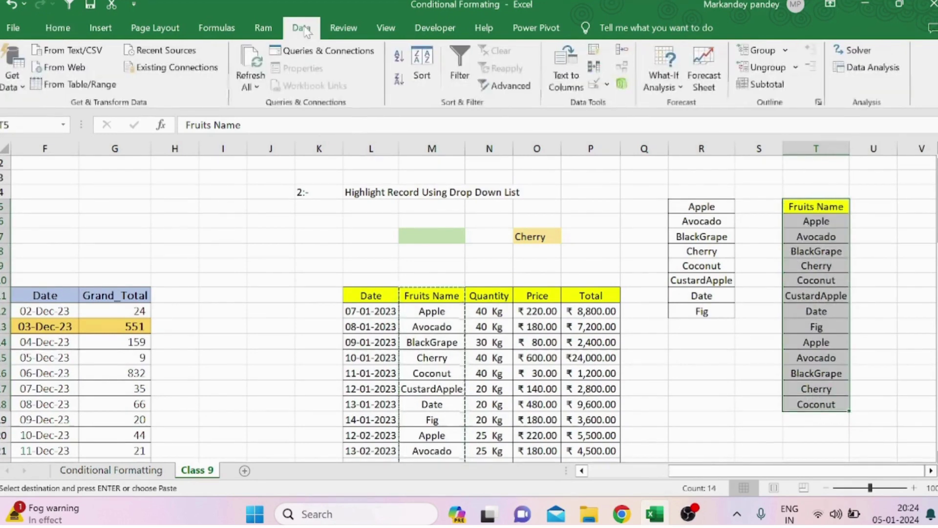
{"action": "left_click", "coordinate": [596, 67]}
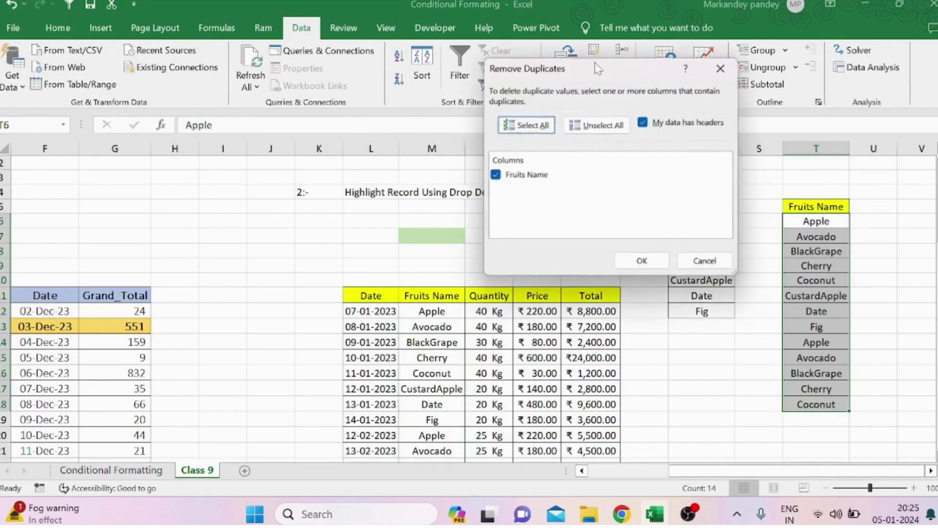
{"action": "left_click", "coordinate": [642, 263]}
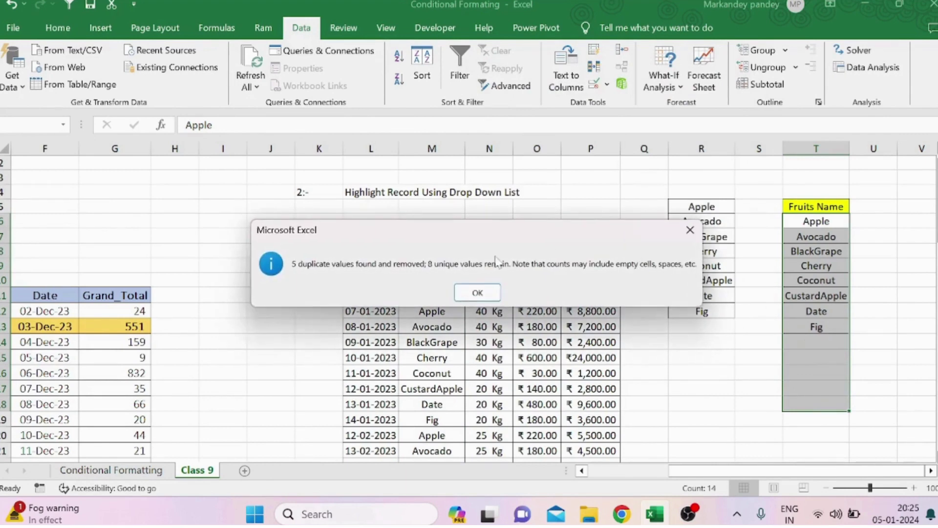
{"action": "left_click", "coordinate": [478, 292]}
{"action": "left_click", "coordinate": [801, 337]}
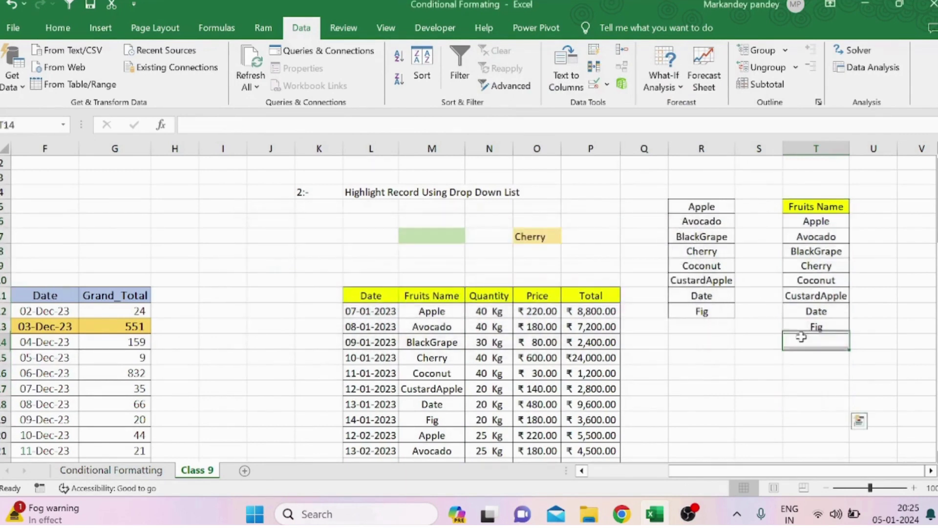
{"action": "left_click", "coordinate": [843, 295]}
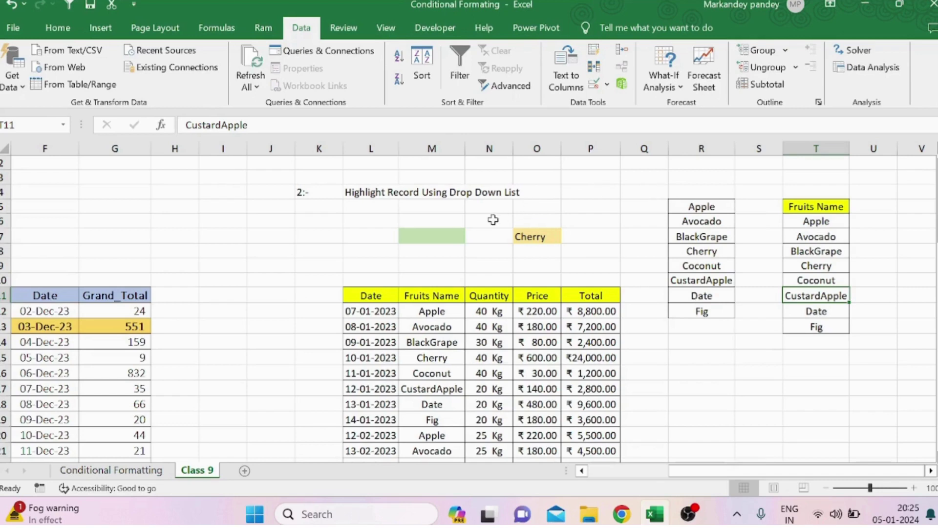
{"action": "left_click_drag", "start_coordinate": [812, 223], "coordinate": [815, 327]}
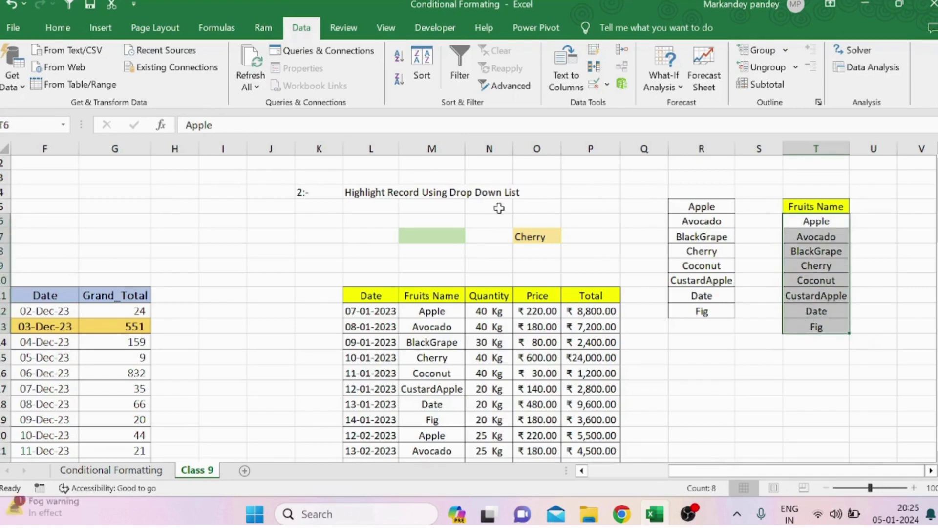
- Add list data validation to cell M7 using the unique fruit names in =$T$6:$T$13 as the source
{"action": "left_click", "coordinate": [447, 235]}
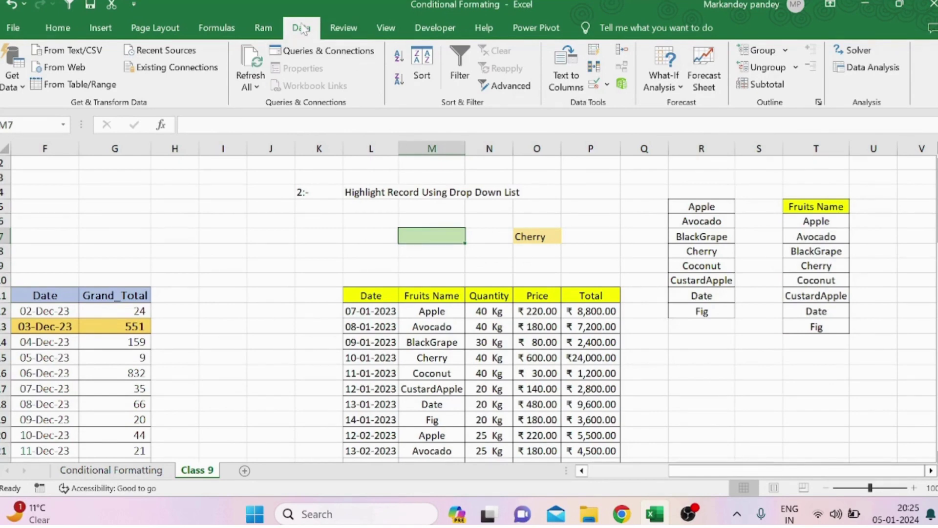
{"action": "left_click", "coordinate": [595, 85]}
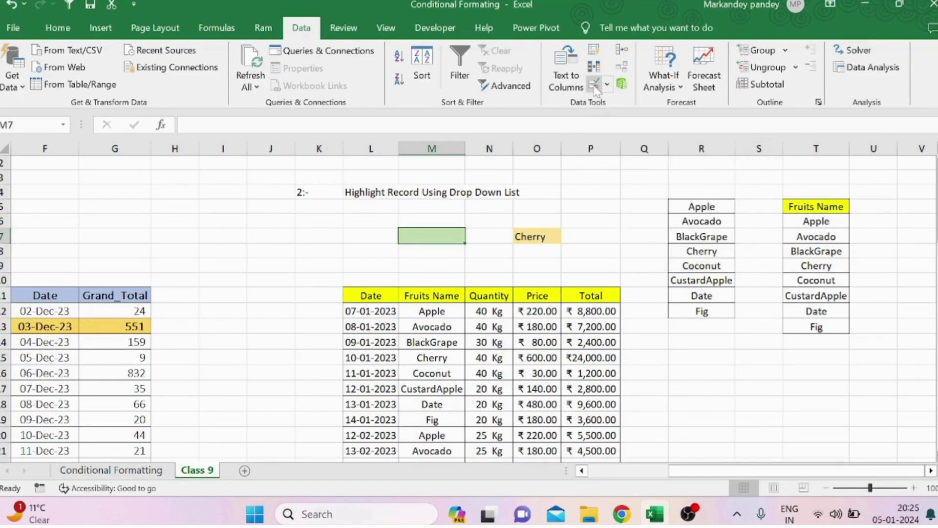
{"action": "left_click", "coordinate": [596, 88]}
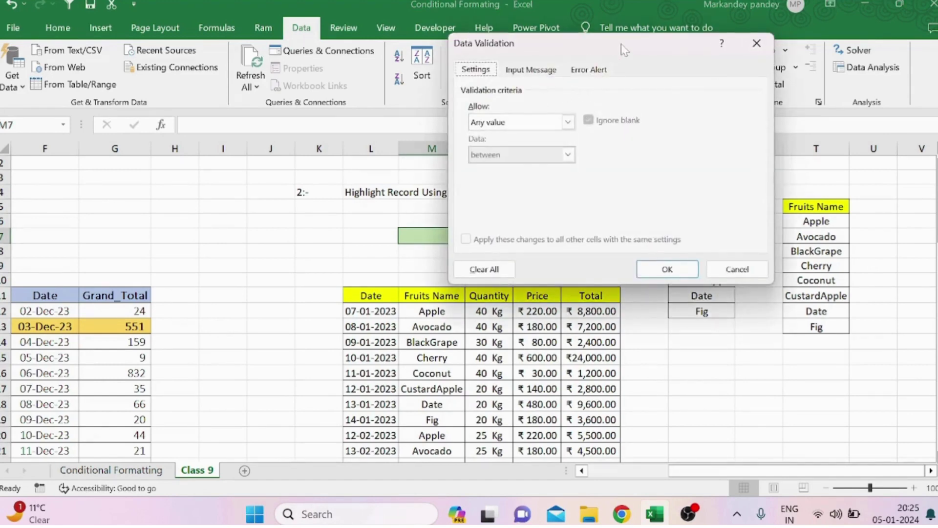
{"action": "left_click_drag", "start_coordinate": [624, 50], "coordinate": [694, 100]}
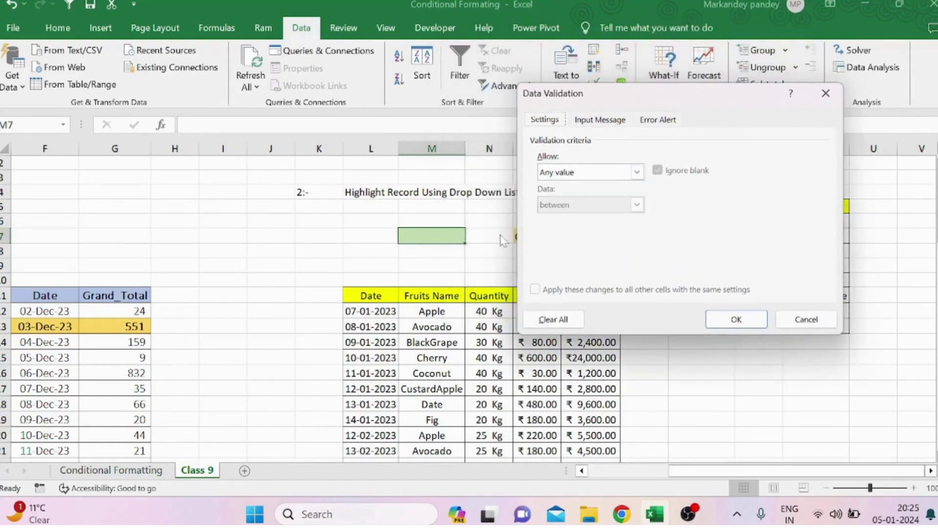
{"action": "left_click", "coordinate": [637, 173]}
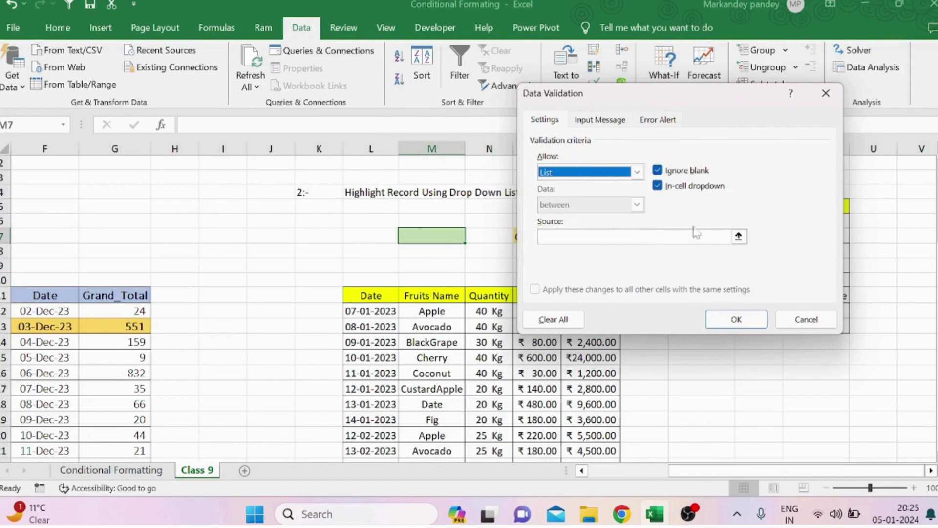
{"action": "left_click_drag", "start_coordinate": [691, 101], "coordinate": [423, 166]}
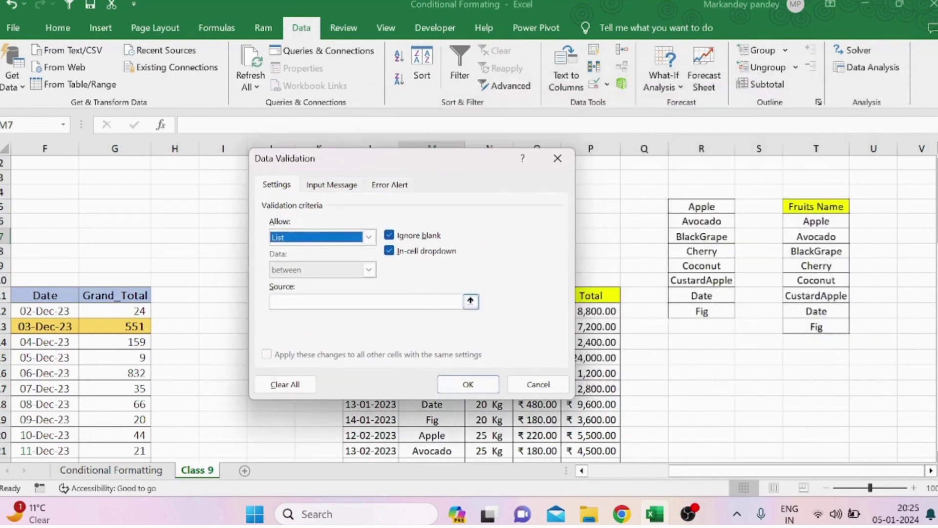
{"action": "left_click", "coordinate": [469, 303]}
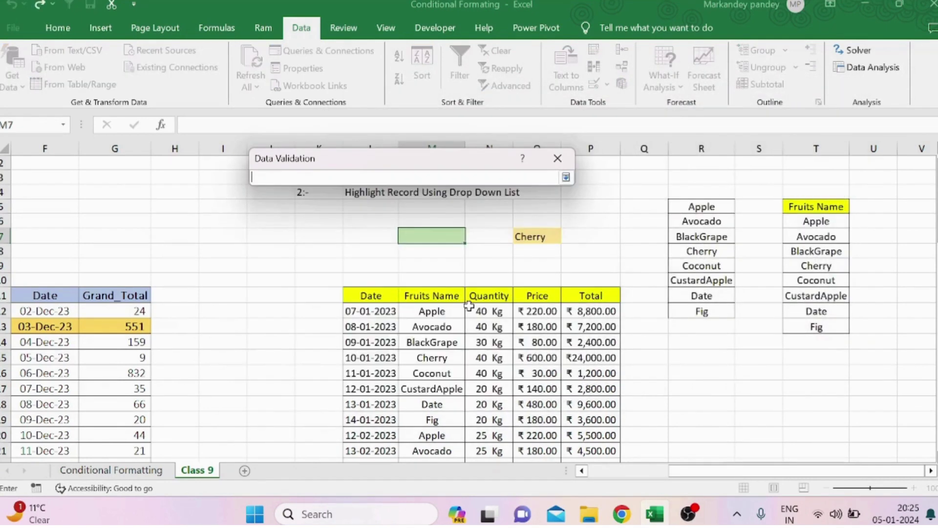
{"action": "left_click", "coordinate": [817, 223]}
{"action": "left_click_drag", "start_coordinate": [816, 222], "coordinate": [815, 325]}
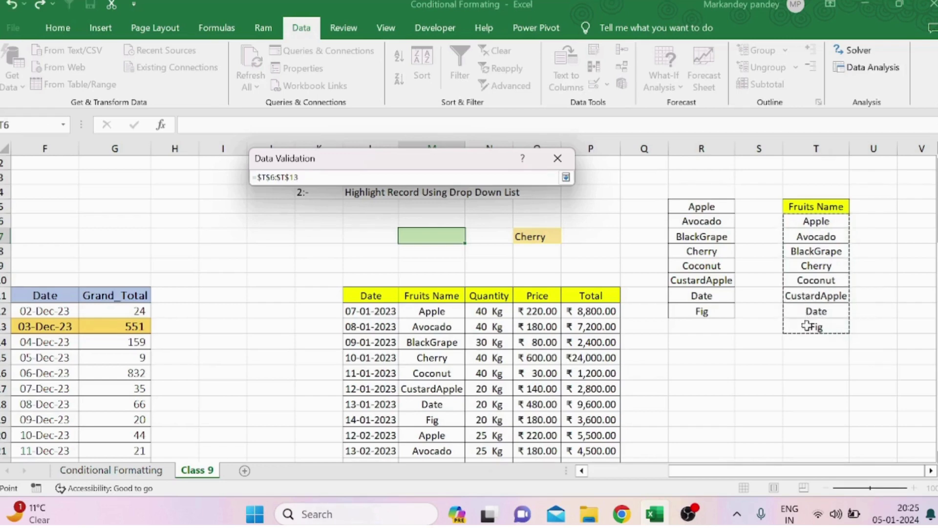
{"action": "left_click", "coordinate": [565, 177]}
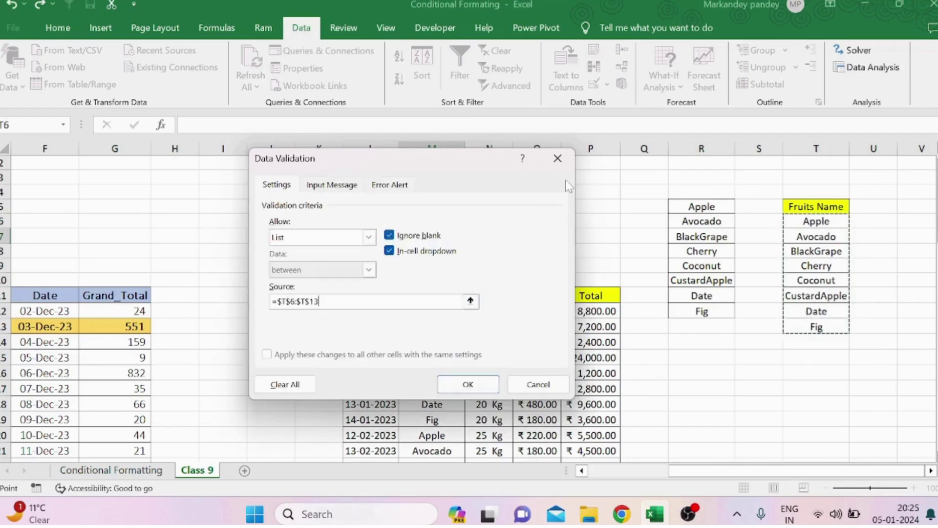
{"action": "left_click", "coordinate": [470, 387]}
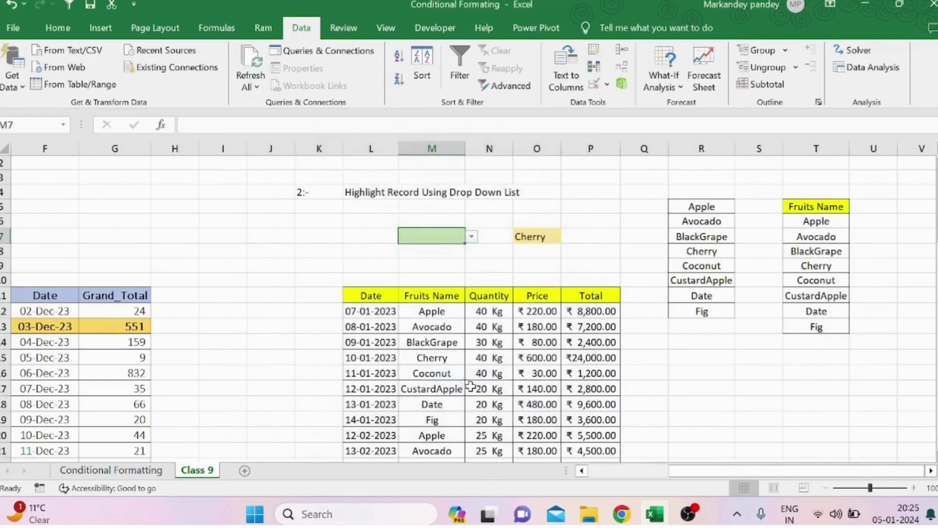
- Check the fruit options offered by the drop-down list in M7 without choosing one
{"action": "left_click", "coordinate": [493, 242]}
{"action": "left_click", "coordinate": [455, 234]}
{"action": "left_click", "coordinate": [472, 238]}
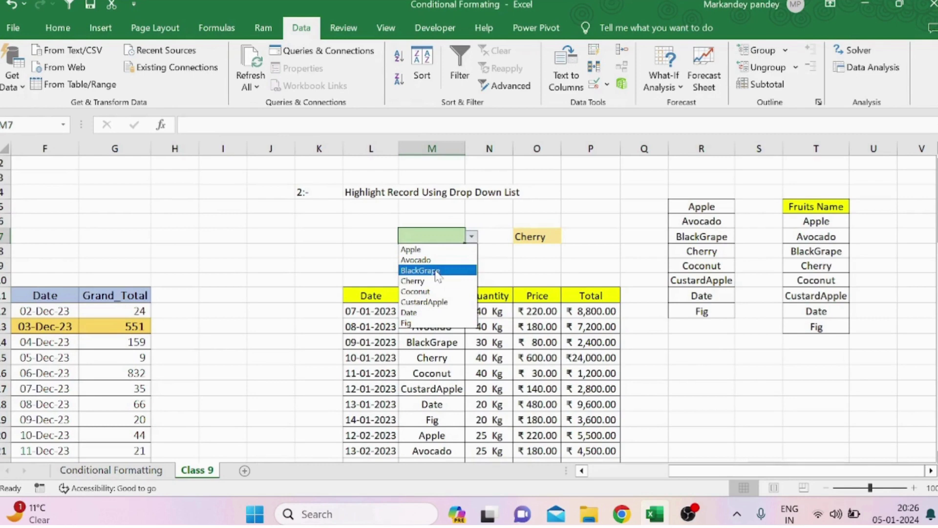
{"action": "left_click", "coordinate": [590, 252]}
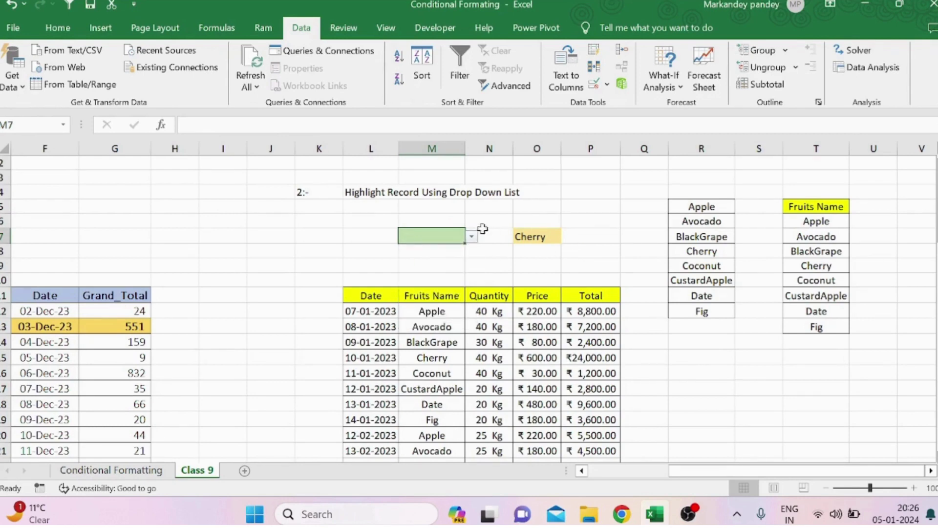
{"action": "left_click", "coordinate": [428, 259]}
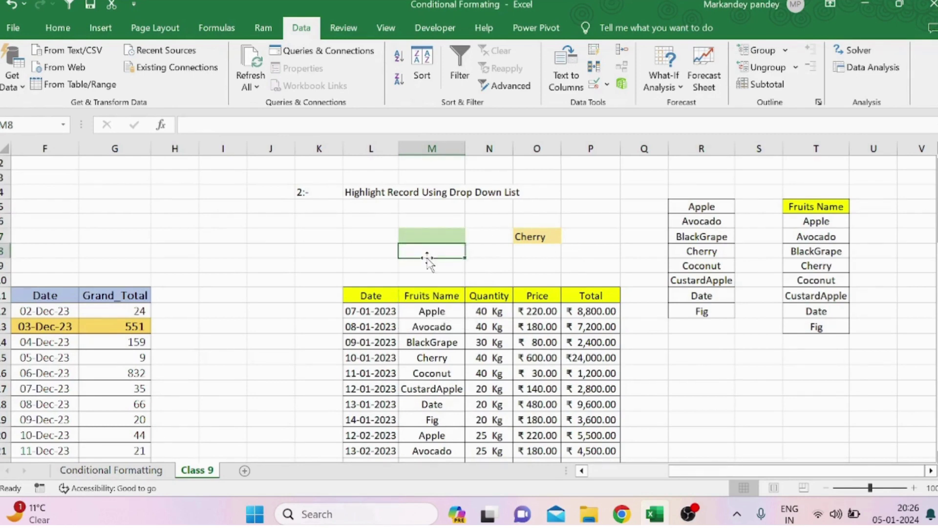
{"action": "left_click", "coordinate": [410, 235]}
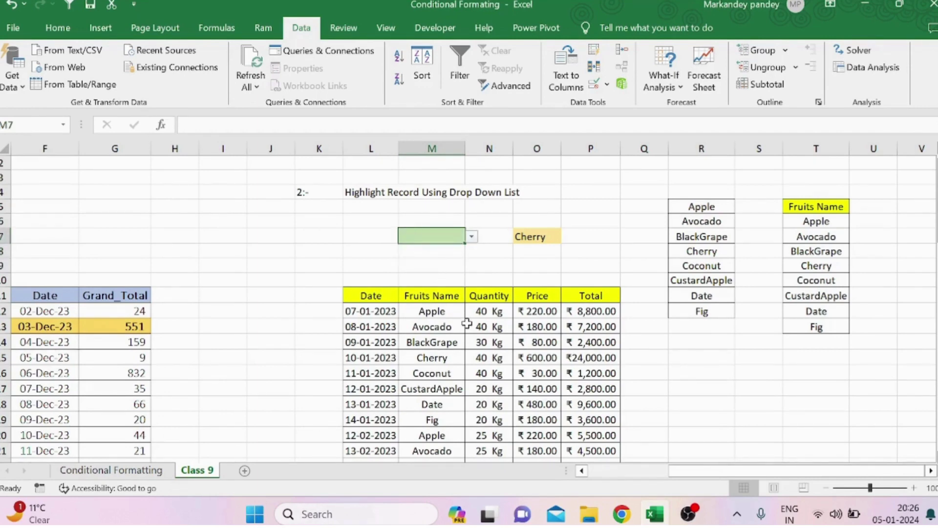
- Start a new conditional formatting rule for the fruit records L12:P24 that uses a formula to determine which cells to format
{"action": "scroll", "coordinate": [467, 323], "scroll_direction": "down", "scroll_amount": 2}
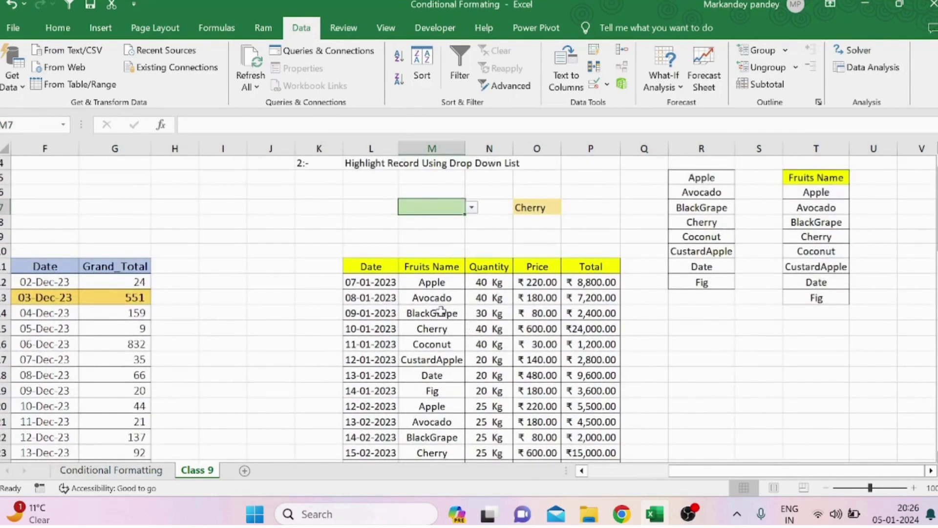
{"action": "left_click", "coordinate": [393, 283]}
{"action": "left_click_drag", "start_coordinate": [414, 283], "coordinate": [592, 461]}
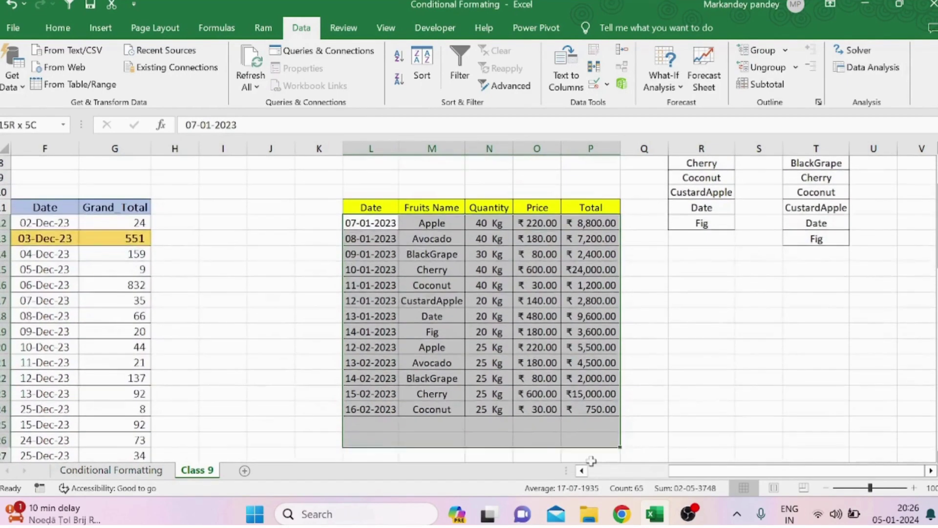
{"action": "key", "text": "shift+Up"}
{"action": "key", "text": "shift+Up"}
{"action": "scroll", "coordinate": [592, 461], "scroll_direction": "up", "scroll_amount": 2}
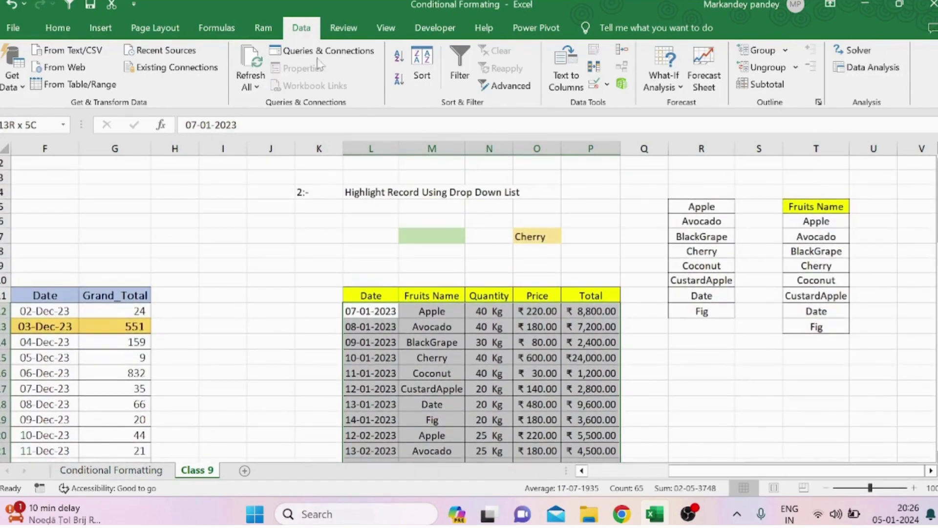
{"action": "left_click", "coordinate": [58, 28]}
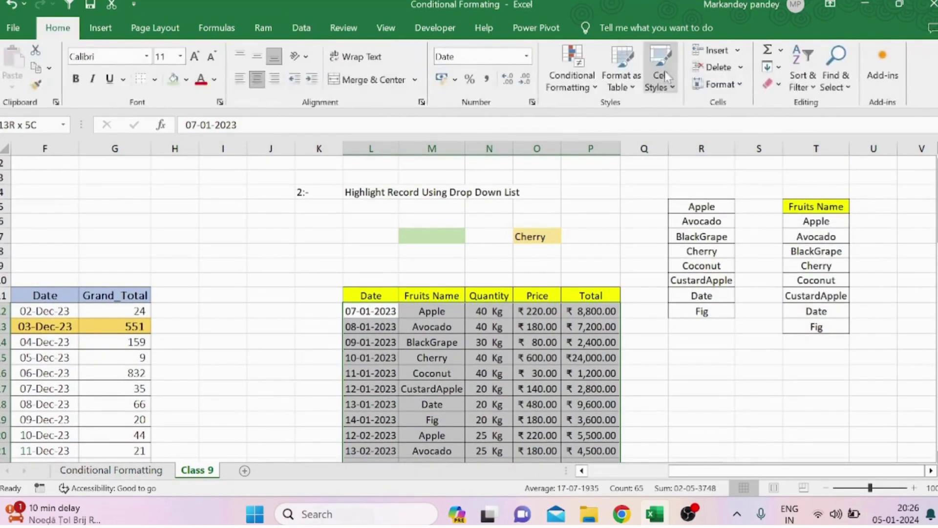
{"action": "left_click", "coordinate": [572, 79]}
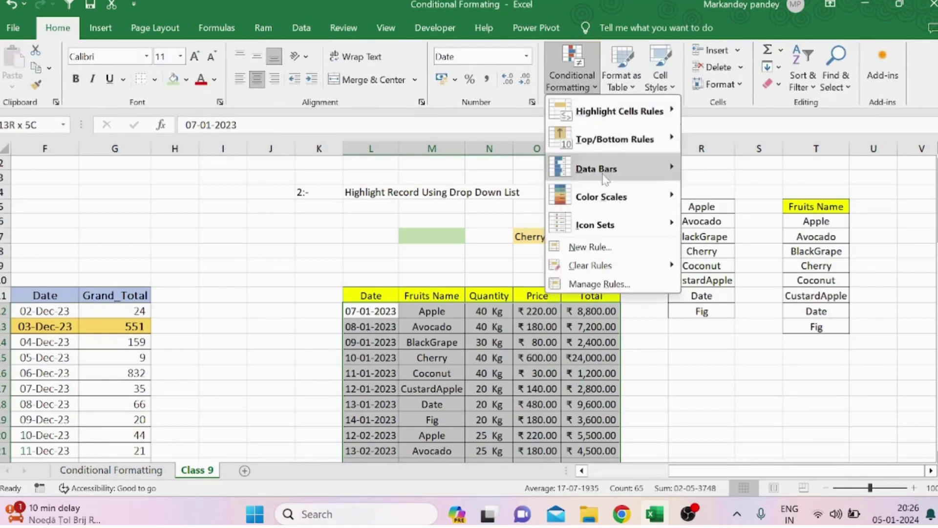
{"action": "left_click", "coordinate": [590, 247]}
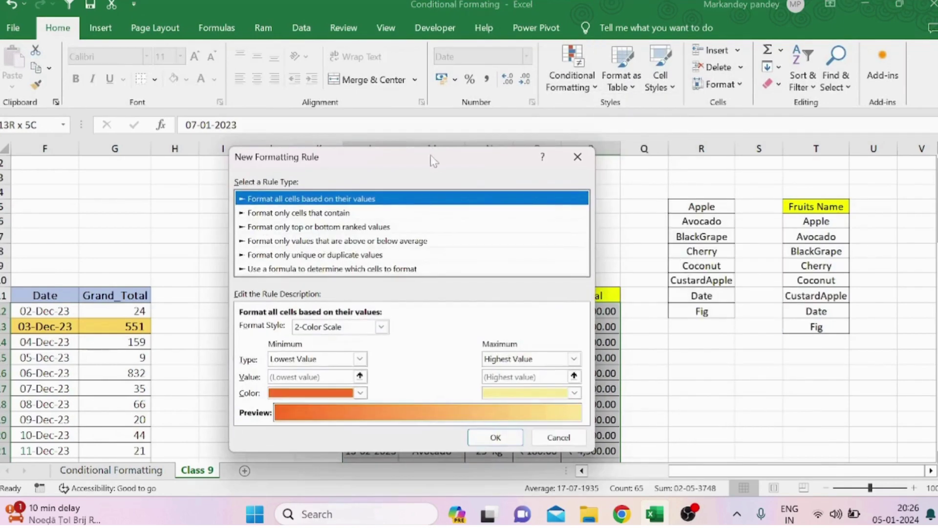
{"action": "left_click_drag", "start_coordinate": [433, 160], "coordinate": [742, 96]}
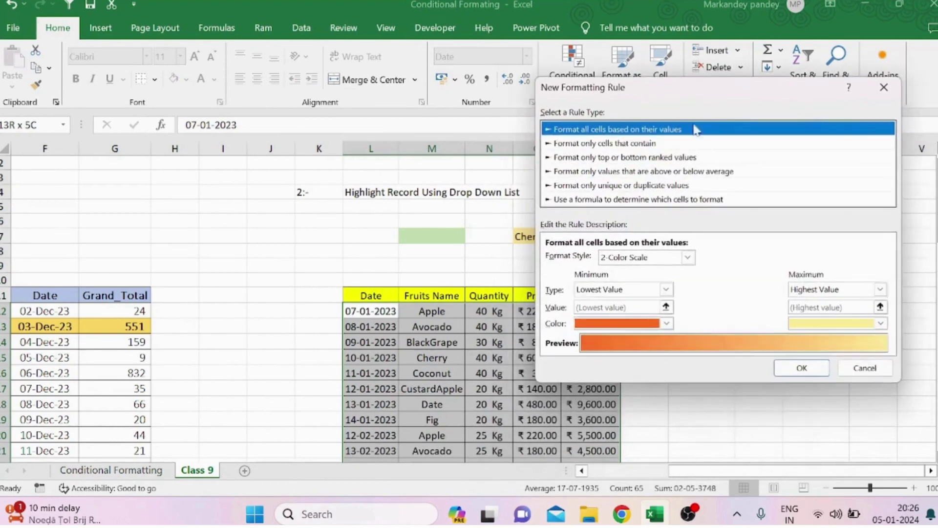
{"action": "left_click", "coordinate": [596, 200]}
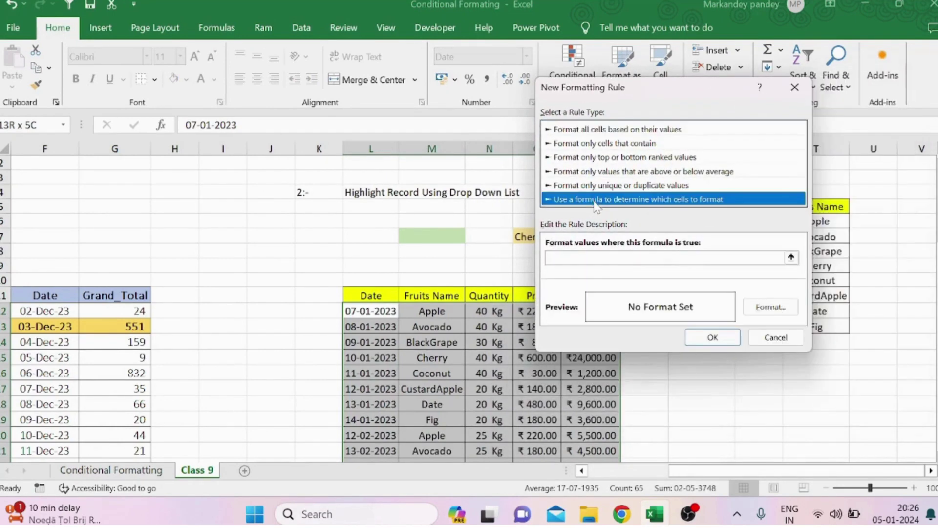
- Set the rule's formula to =$M12=$M$7, with only the column of the first reference locked
{"action": "left_click", "coordinate": [655, 258]}
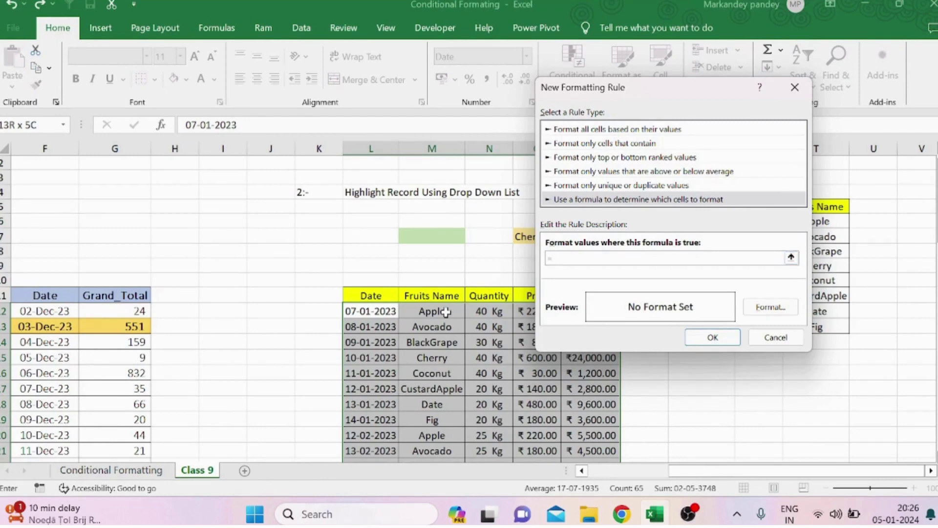
{"action": "left_click", "coordinate": [446, 311]}
{"action": "type", "text": "="}
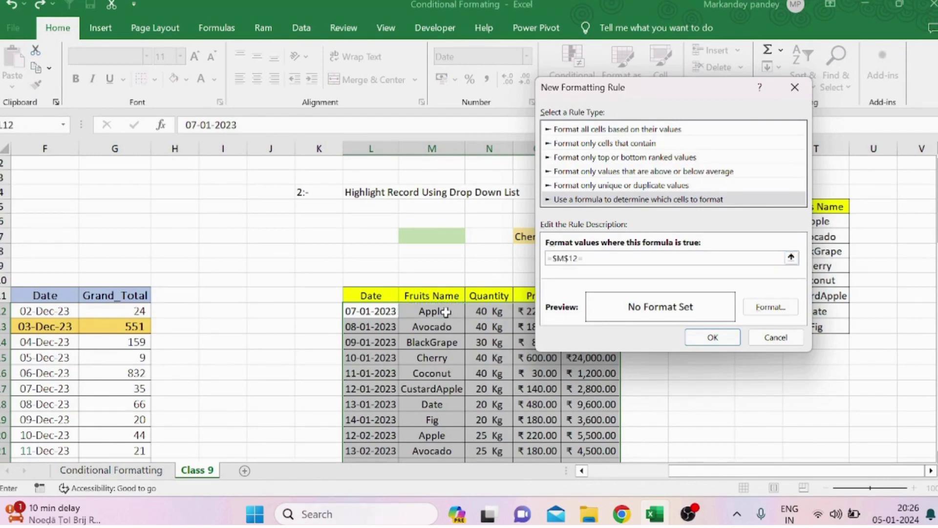
{"action": "left_click", "coordinate": [426, 237]}
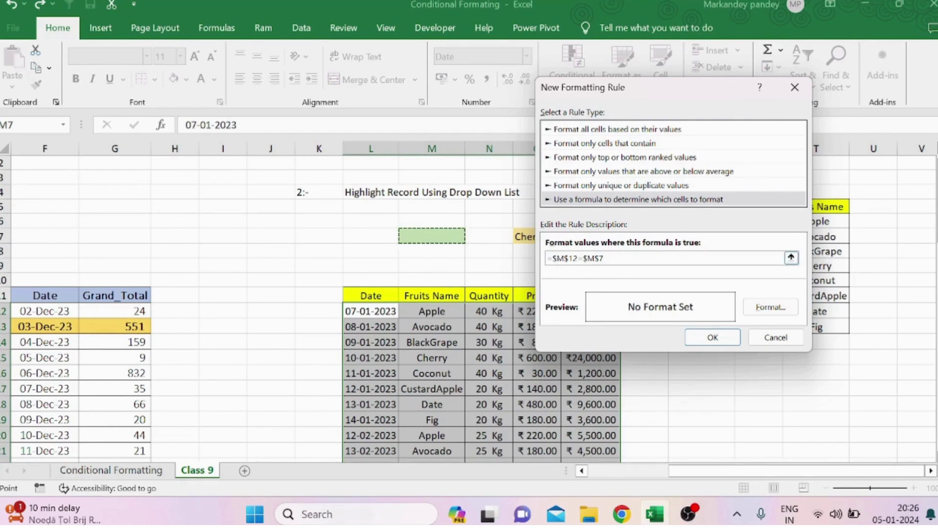
{"action": "left_click", "coordinate": [569, 258]}
{"action": "key", "text": "BackSpace"}
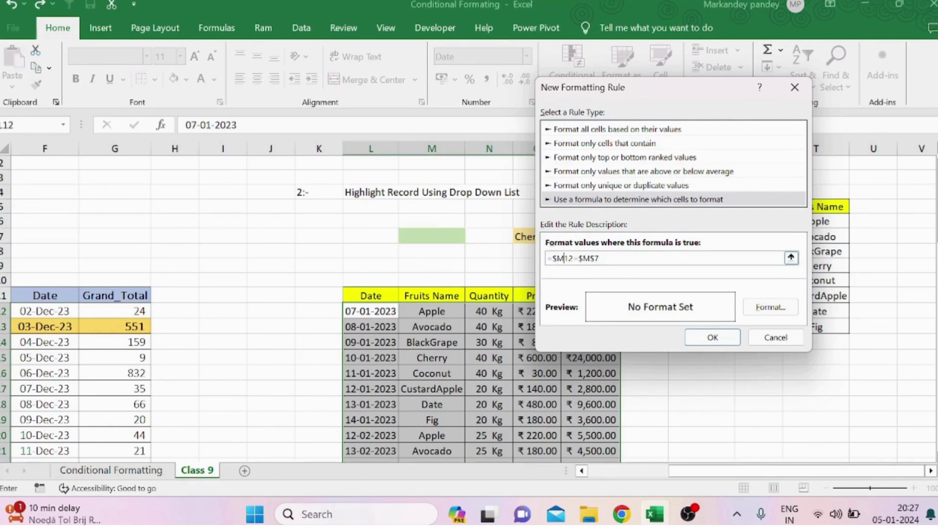
- Give the rule a medium blue background fill and apply it to the fruit records
{"action": "left_click", "coordinate": [771, 307]}
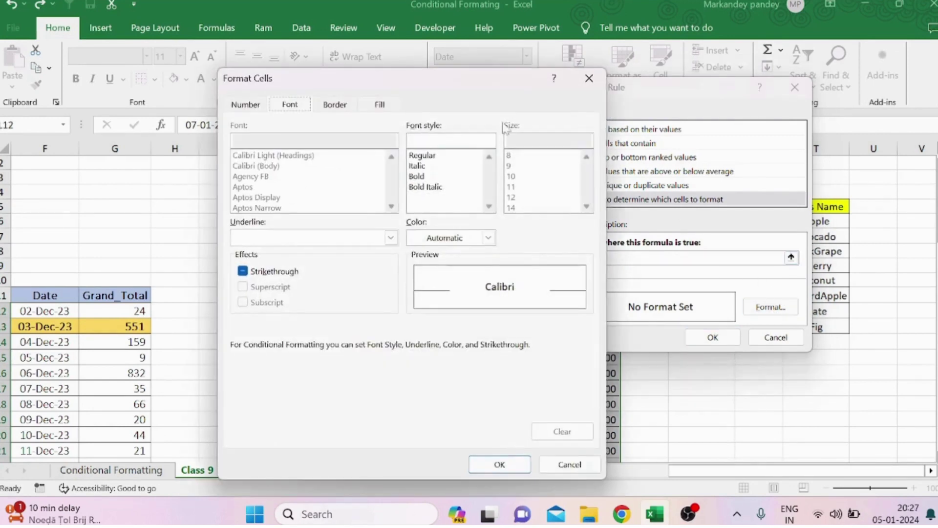
{"action": "left_click", "coordinate": [381, 105]}
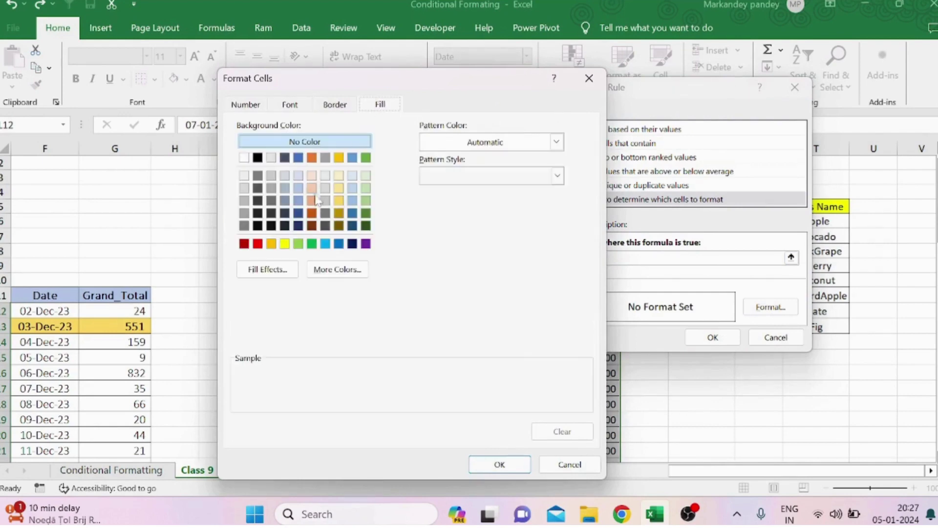
{"action": "left_click", "coordinate": [298, 200]}
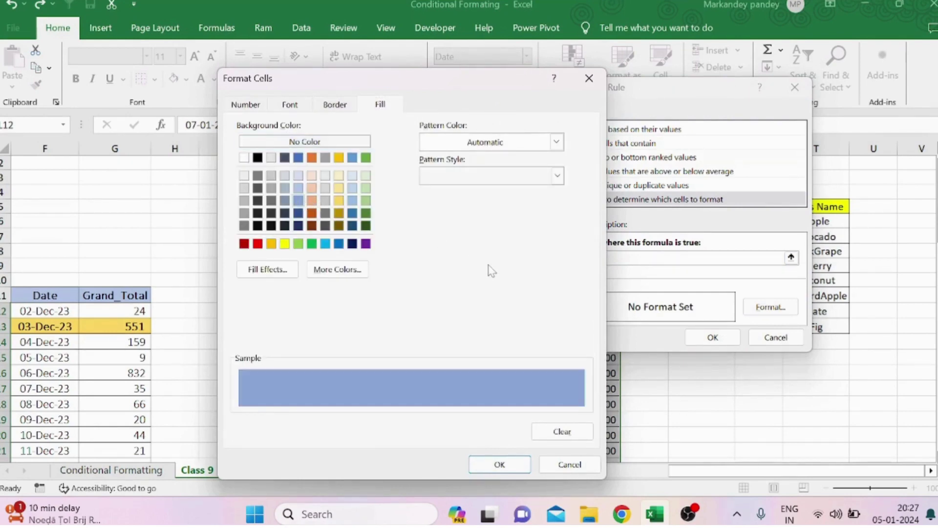
{"action": "left_click", "coordinate": [486, 466]}
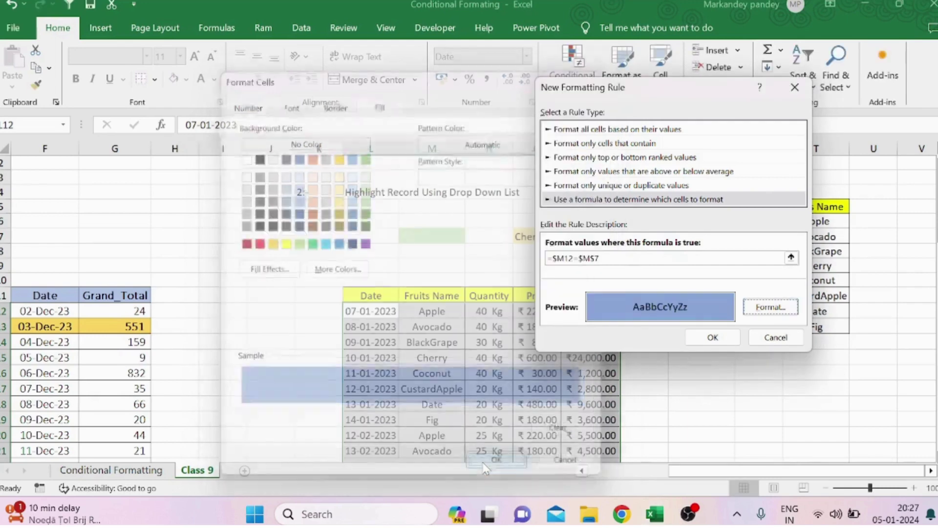
{"action": "left_click", "coordinate": [713, 337]}
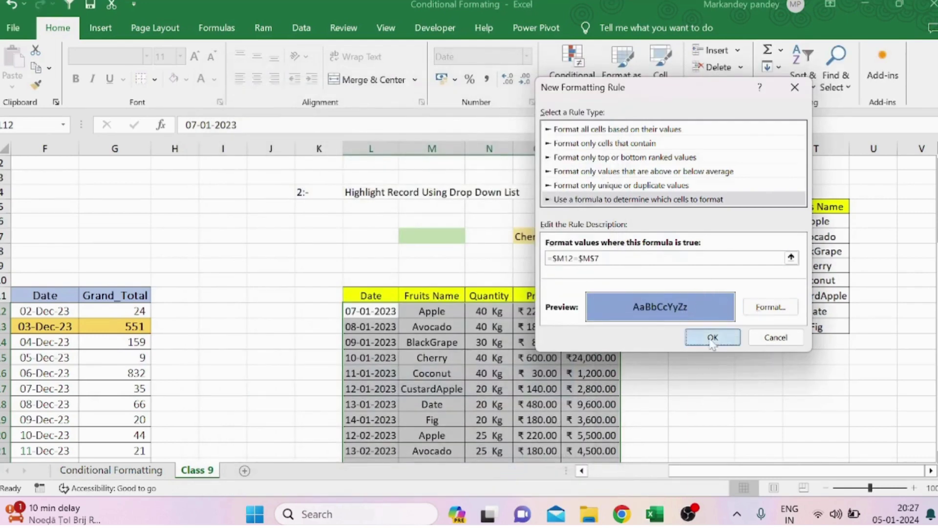
{"action": "left_click", "coordinate": [403, 352]}
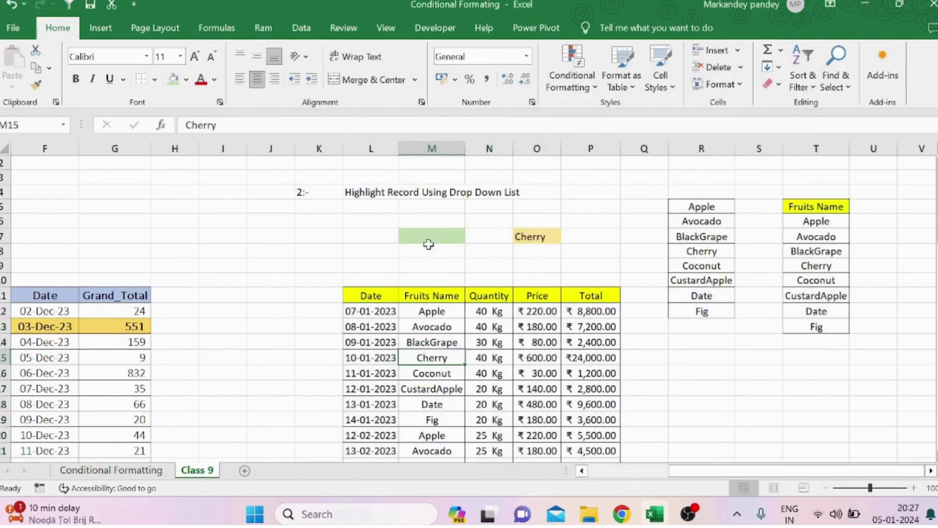
- Choose Apple from the drop-down list in M7 to highlight its matching records
{"action": "left_click", "coordinate": [440, 234]}
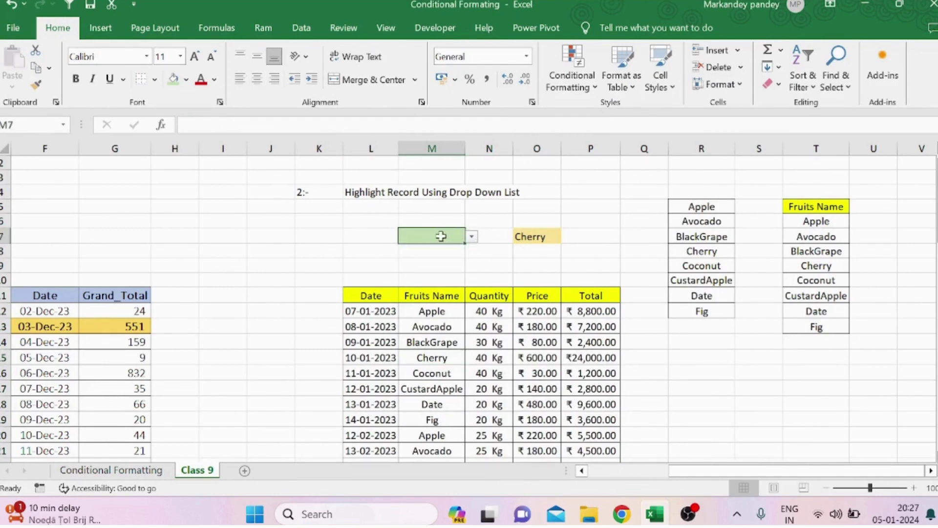
{"action": "left_click", "coordinate": [472, 237]}
{"action": "left_click", "coordinate": [426, 248]}
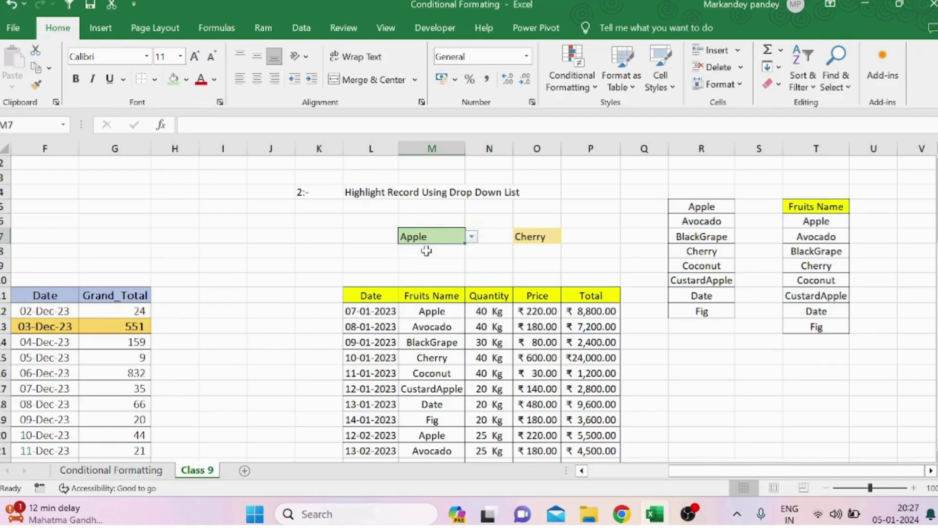
{"action": "left_click", "coordinate": [447, 342]}
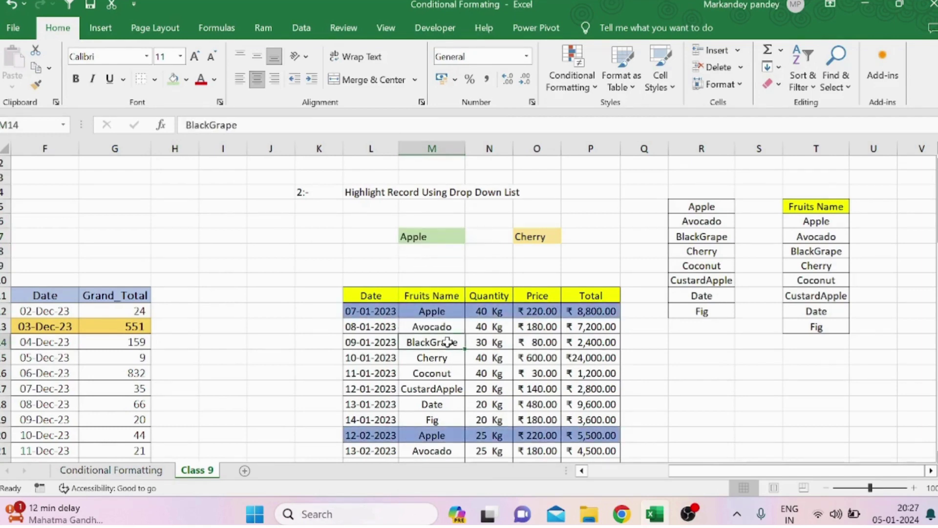
- Choose Avocado, BlackGrape, Cherry and CustardApple in turn from the drop-down list in M7 to test the record highlighting
{"action": "left_click", "coordinate": [444, 242]}
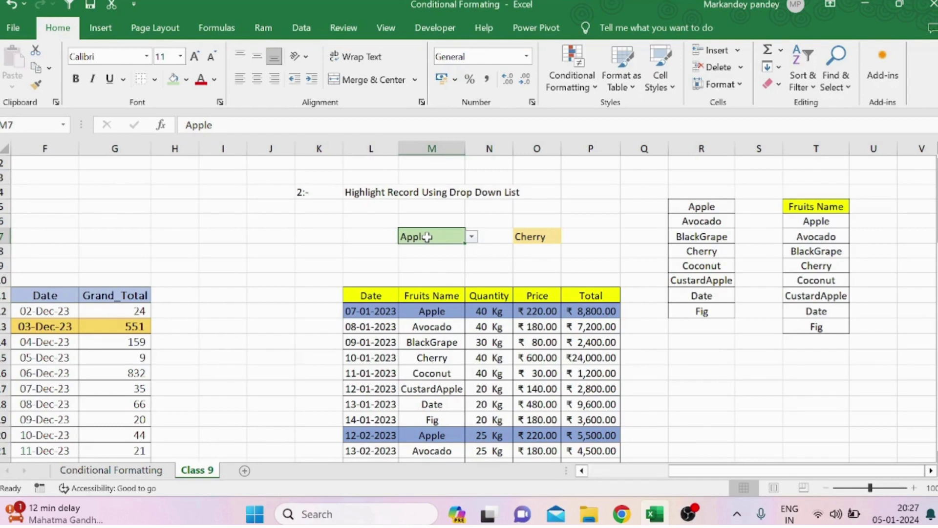
{"action": "left_click", "coordinate": [472, 237]}
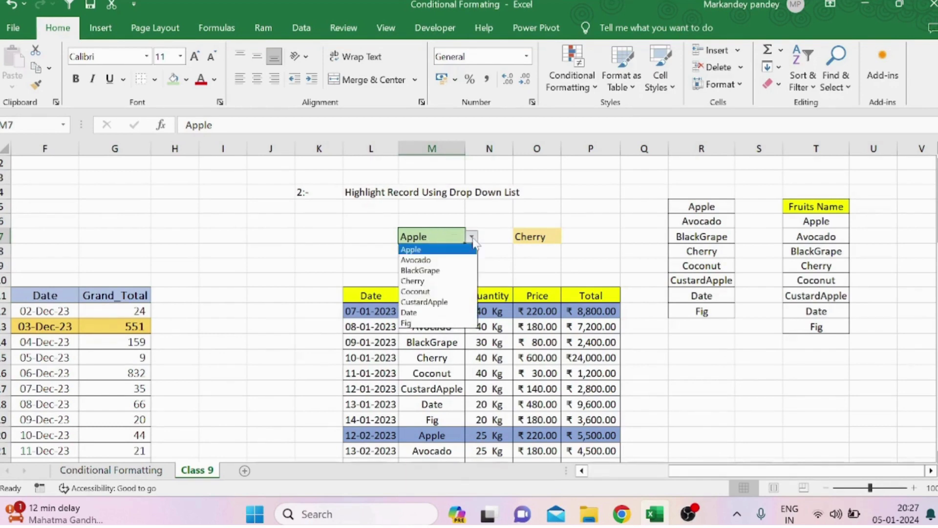
{"action": "left_click", "coordinate": [439, 260]}
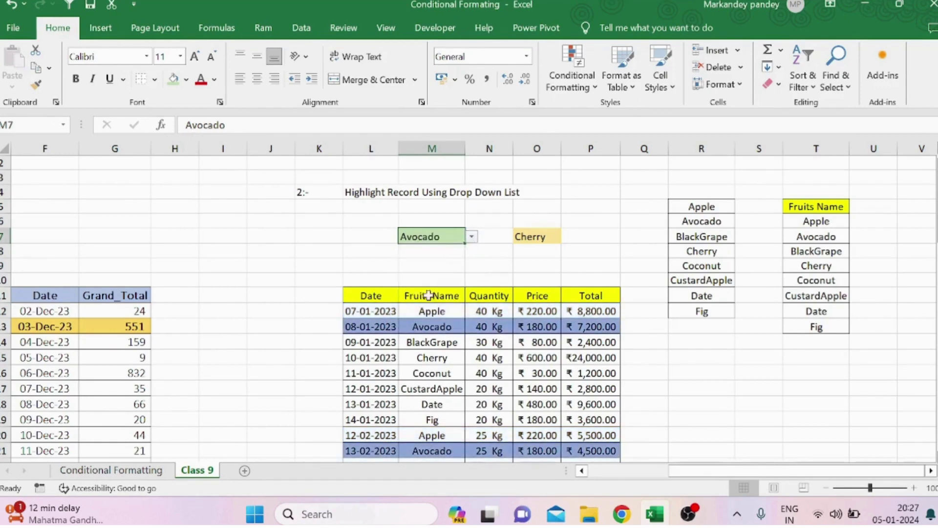
{"action": "left_click", "coordinate": [472, 238]}
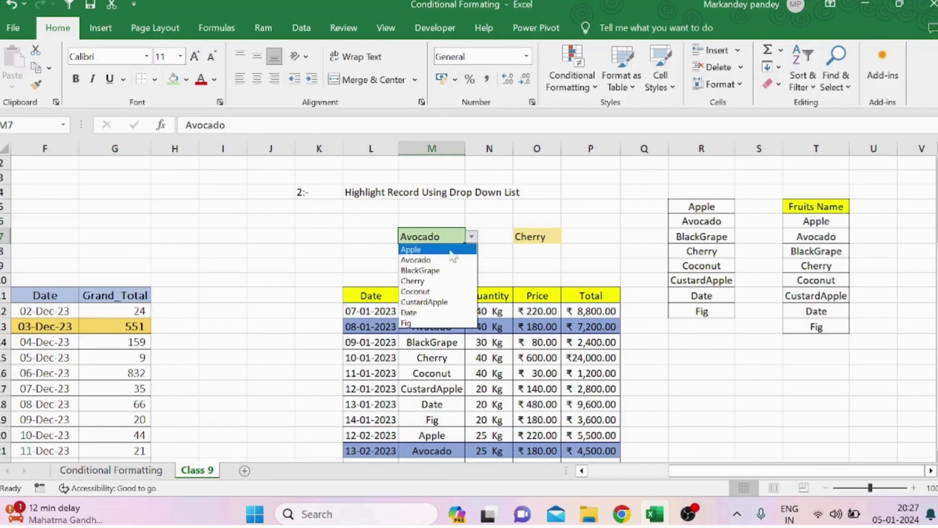
{"action": "left_click", "coordinate": [427, 267]}
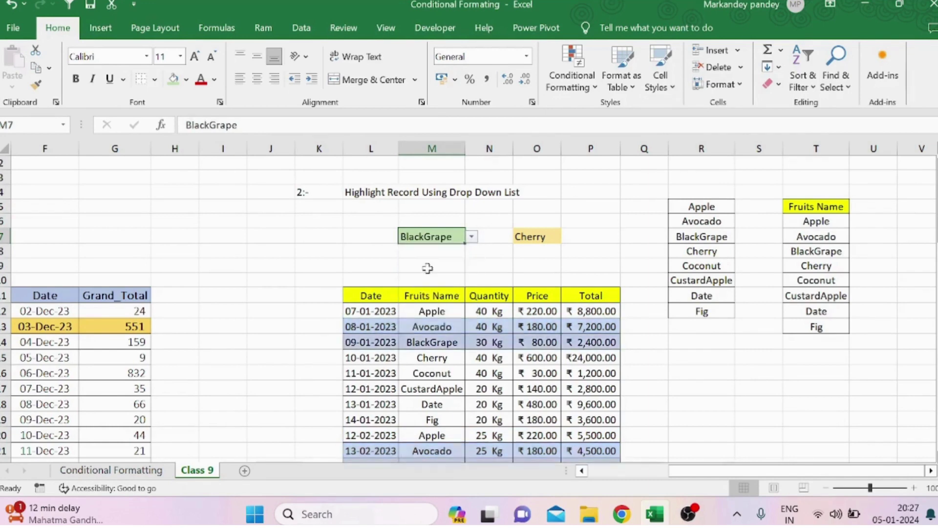
{"action": "left_click", "coordinate": [472, 237]}
{"action": "left_click", "coordinate": [424, 283]}
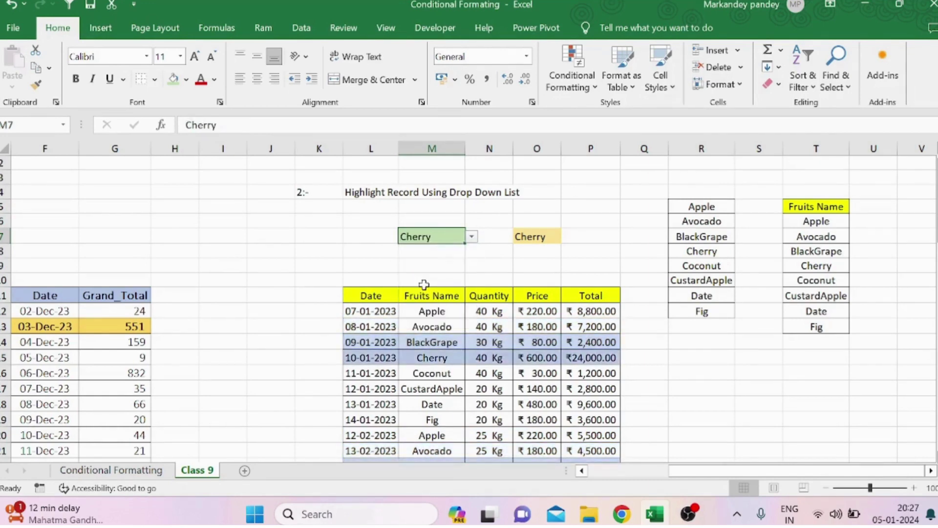
{"action": "left_click", "coordinate": [471, 237]}
{"action": "left_click", "coordinate": [426, 303]}
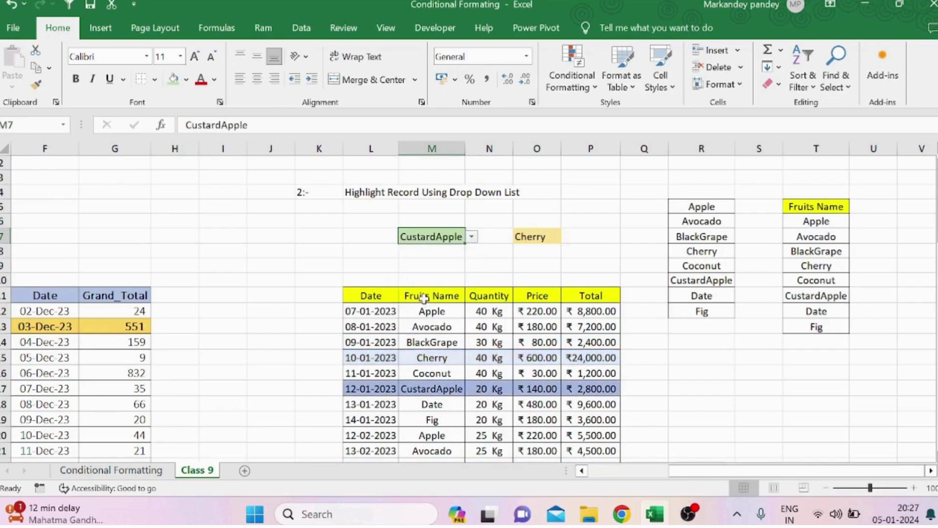
- Choose Date from the drop-down list in M7 and look over the fruit records for matches
{"action": "left_click", "coordinate": [472, 237]}
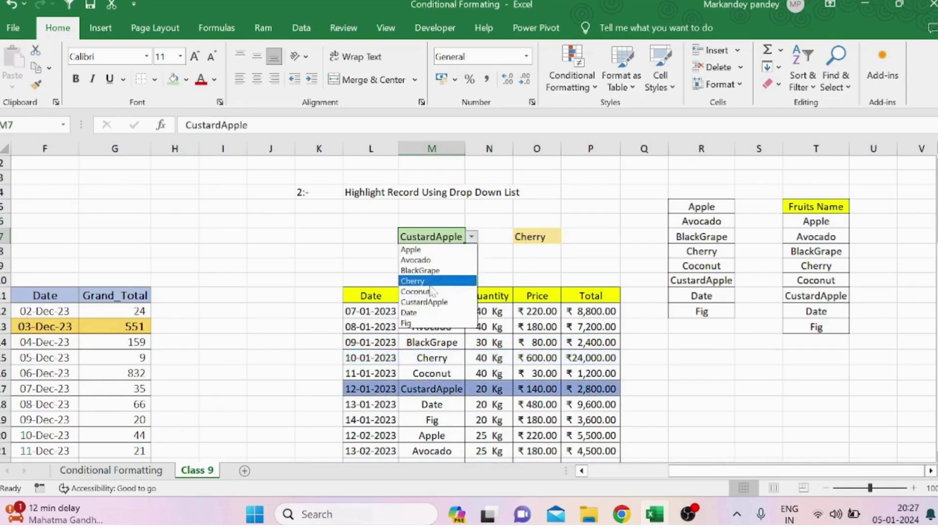
{"action": "left_click", "coordinate": [422, 314]}
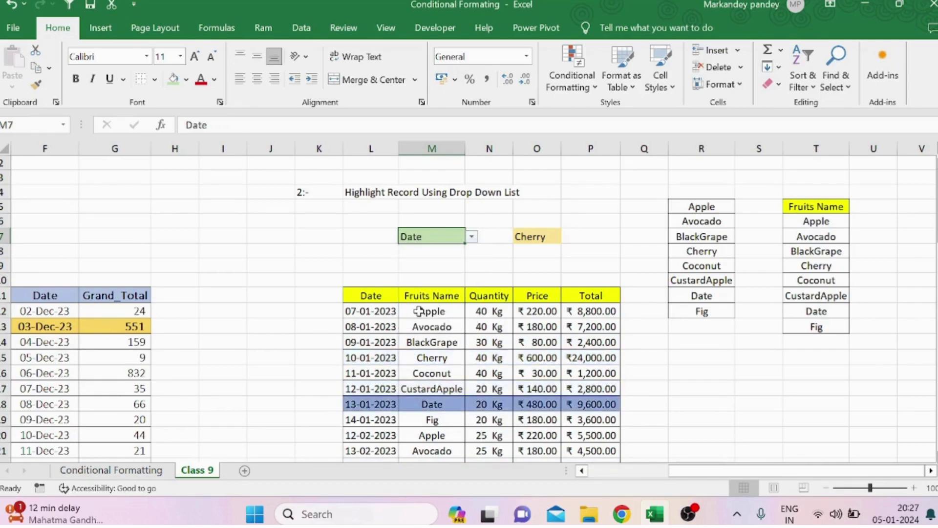
{"action": "scroll", "coordinate": [418, 311], "scroll_direction": "down", "scroll_amount": 3}
{"action": "scroll", "coordinate": [419, 311], "scroll_direction": "up", "scroll_amount": 3}
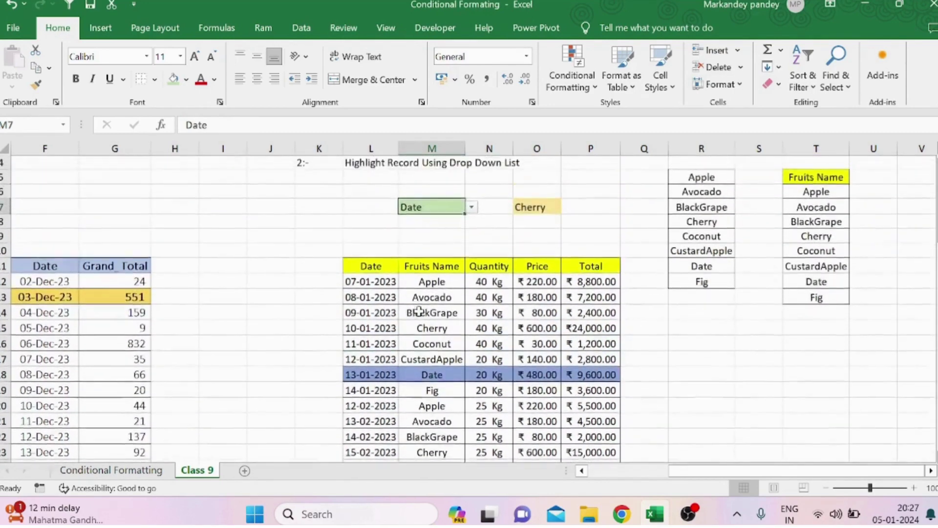
{"action": "scroll", "coordinate": [419, 311], "scroll_direction": "down", "scroll_amount": 1}
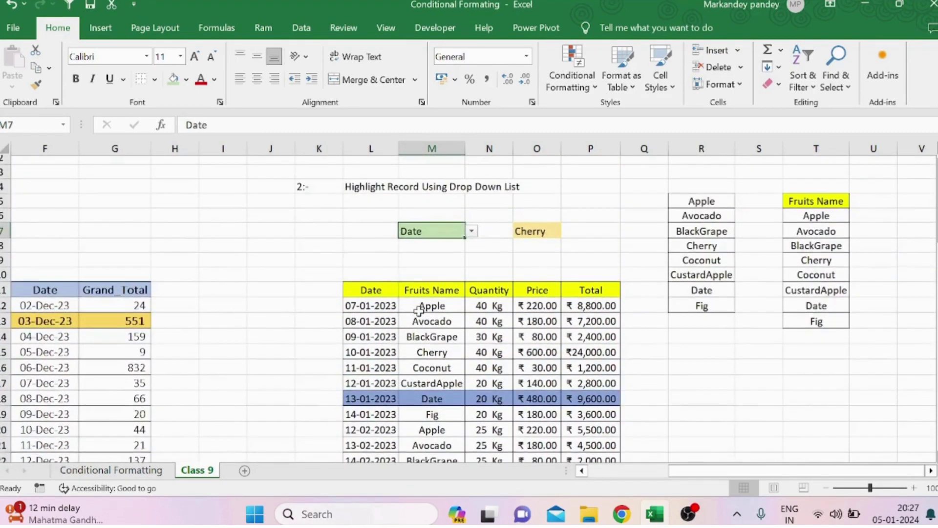
{"action": "scroll", "coordinate": [419, 311], "scroll_direction": "down", "scroll_amount": 3}
{"action": "scroll", "coordinate": [419, 311], "scroll_direction": "up", "scroll_amount": 3}
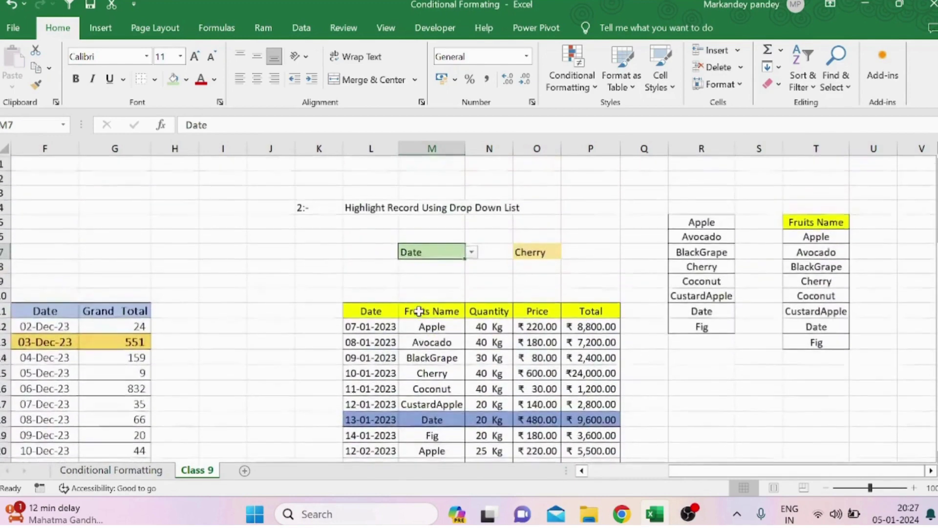
{"action": "scroll", "coordinate": [419, 311], "scroll_direction": "down", "scroll_amount": 1}
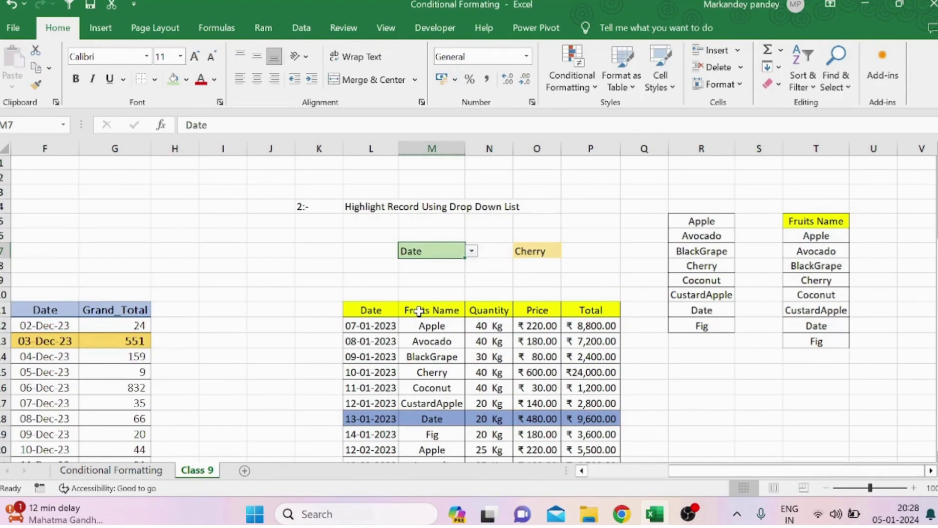
- Examine the Highlight Record Using Data Validation exercise, including the yellow cells E54 and G54 and the year headers of the product table
{"action": "scroll", "coordinate": [419, 311], "scroll_direction": "down", "scroll_amount": 3}
{"action": "scroll", "coordinate": [419, 311], "scroll_direction": "down", "scroll_amount": 3}
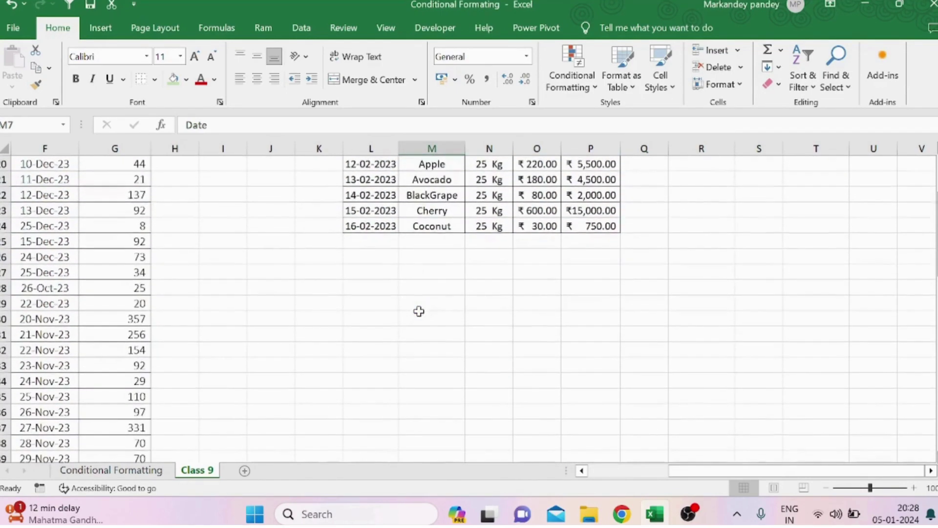
{"action": "scroll", "coordinate": [419, 311], "scroll_direction": "down", "scroll_amount": 3}
{"action": "scroll", "coordinate": [418, 311], "scroll_direction": "left", "scroll_amount": 3}
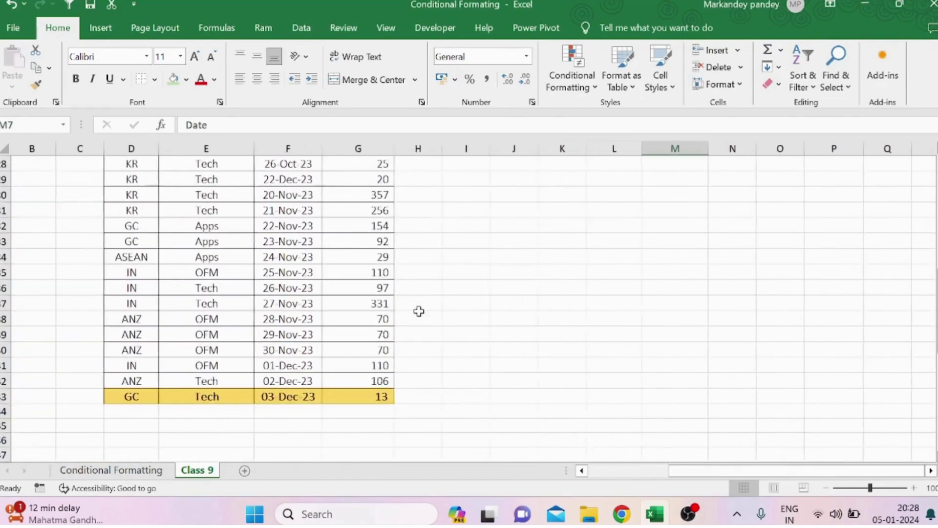
{"action": "scroll", "coordinate": [419, 310], "scroll_direction": "down", "scroll_amount": 6}
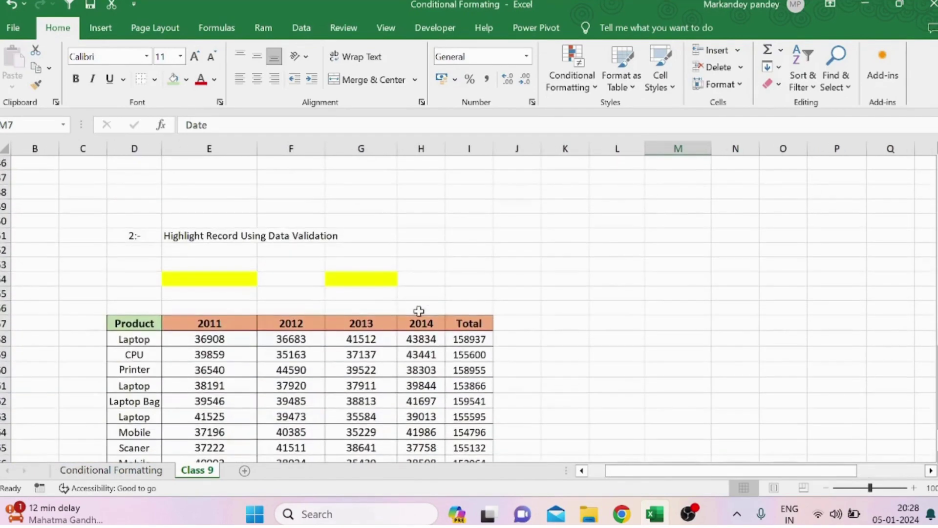
{"action": "scroll", "coordinate": [419, 311], "scroll_direction": "down", "scroll_amount": 1}
{"action": "scroll", "coordinate": [419, 311], "scroll_direction": "down", "scroll_amount": 1}
{"action": "scroll", "coordinate": [419, 311], "scroll_direction": "up", "scroll_amount": 1}
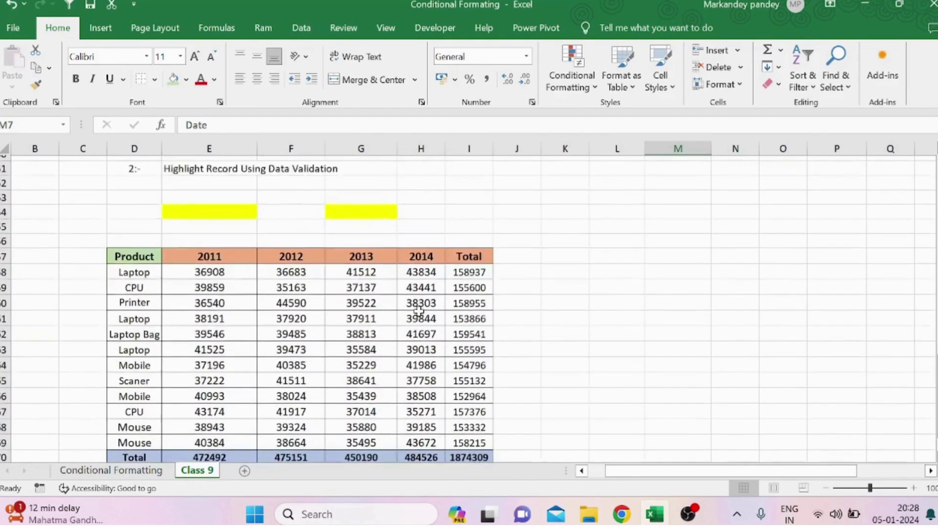
{"action": "left_click", "coordinate": [528, 224]}
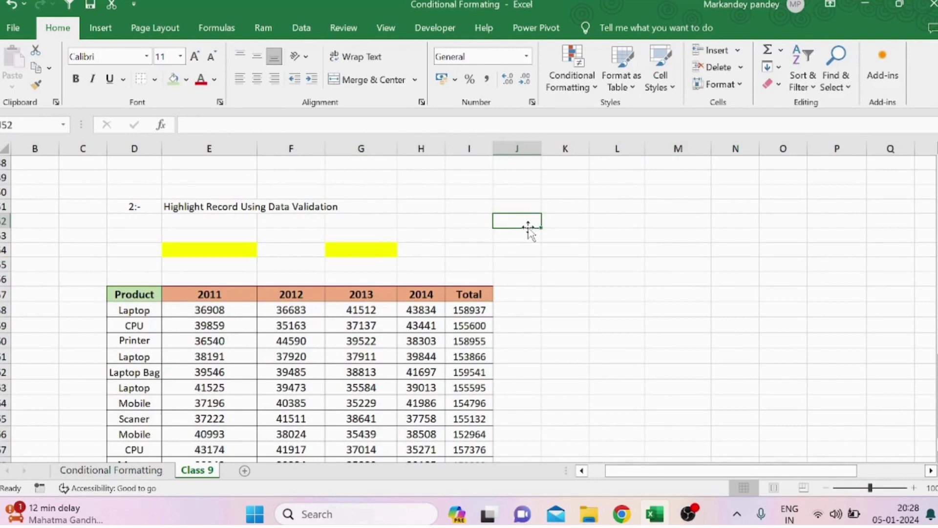
{"action": "left_click", "coordinate": [223, 247]}
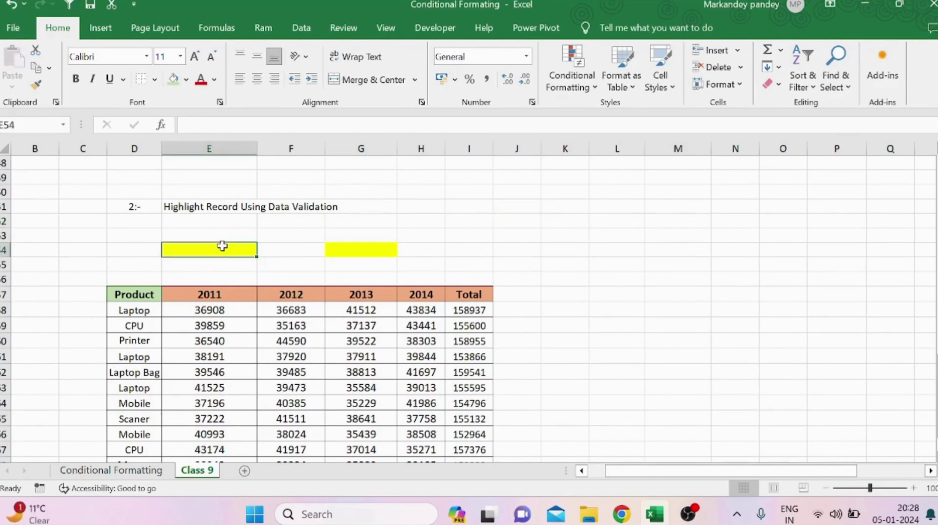
{"action": "left_click", "coordinate": [356, 252]}
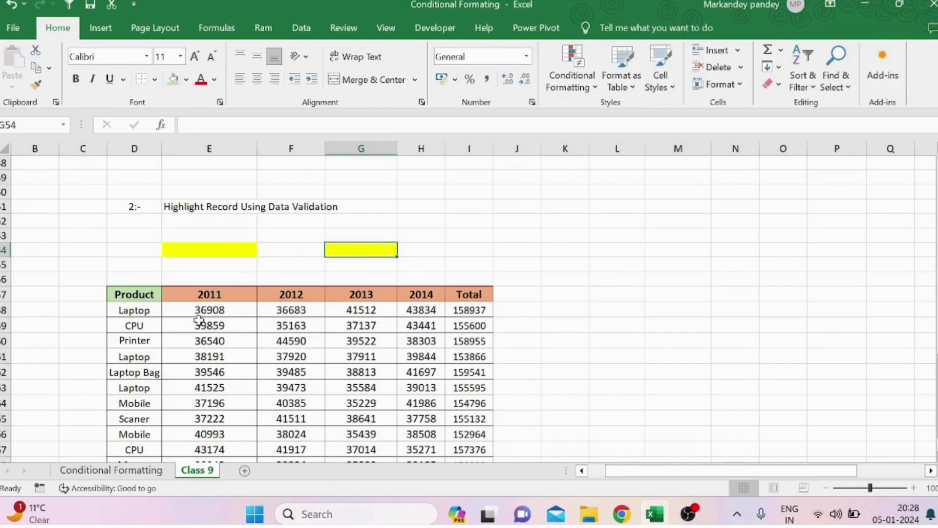
{"action": "scroll", "coordinate": [199, 320], "scroll_direction": "down", "scroll_amount": 1}
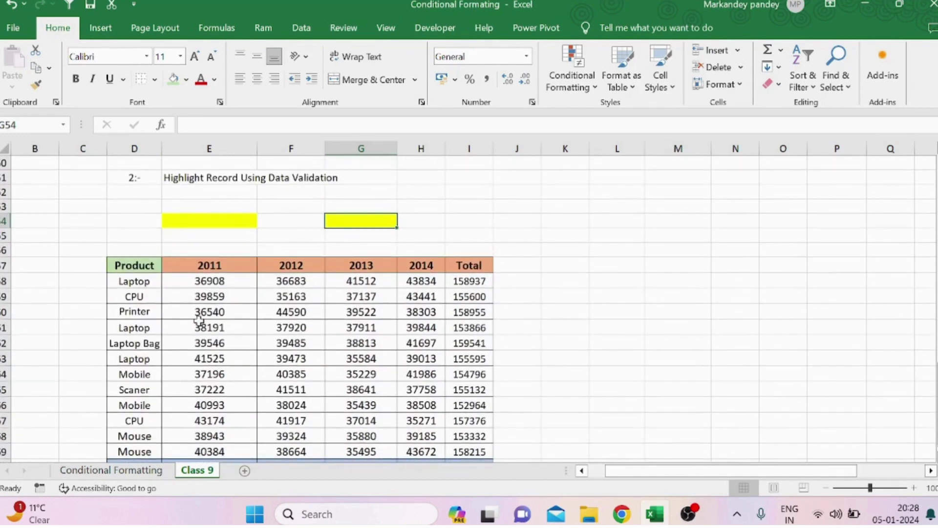
{"action": "left_click_drag", "start_coordinate": [212, 264], "coordinate": [410, 257]}
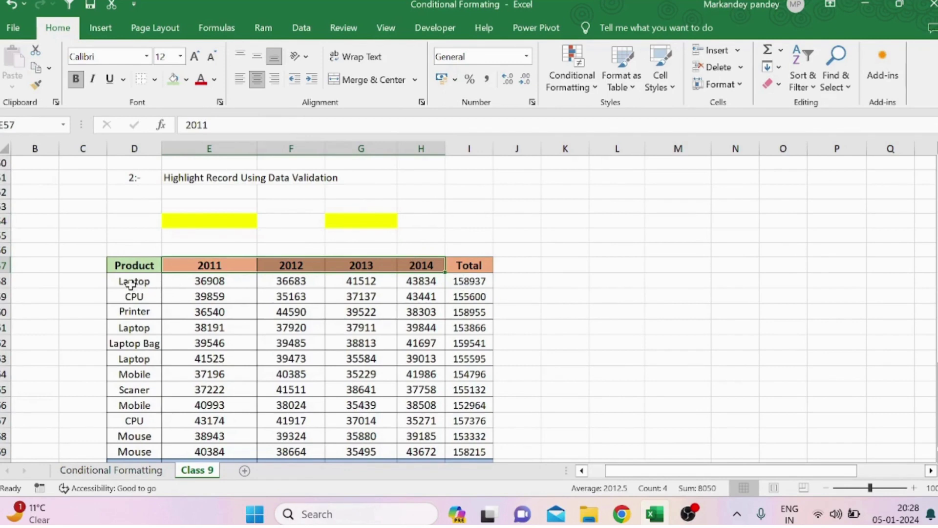
- Copy the Product column with its header, D57:D69, to L53
{"action": "left_click_drag", "start_coordinate": [130, 284], "coordinate": [141, 446]}
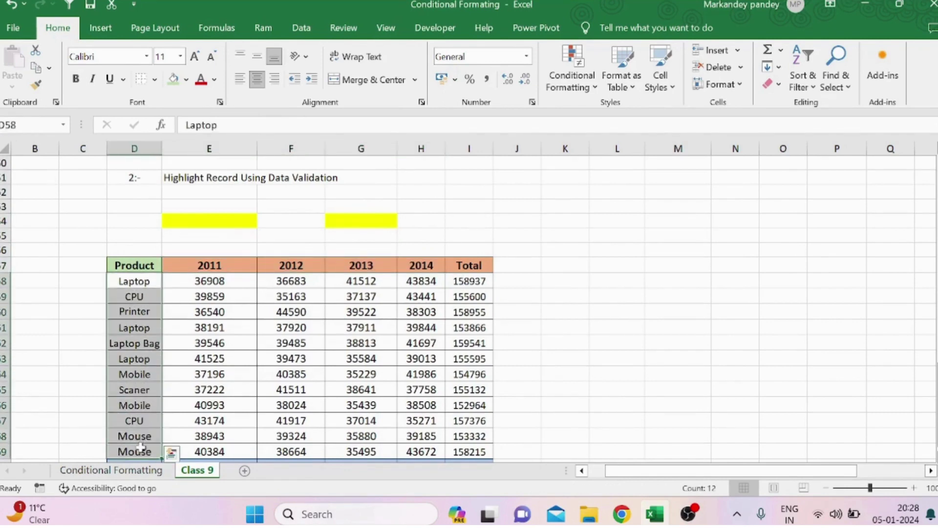
{"action": "key", "text": "ctrl+c"}
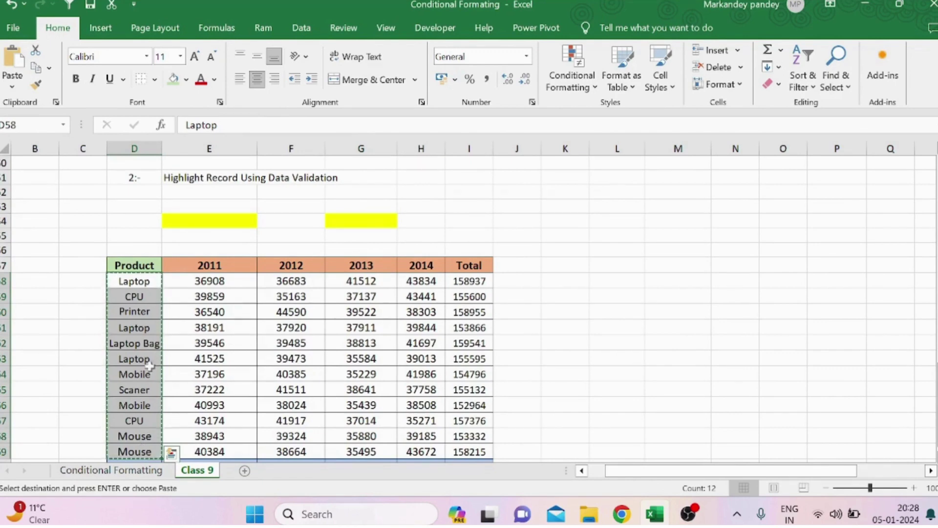
{"action": "left_click_drag", "start_coordinate": [143, 267], "coordinate": [148, 446]}
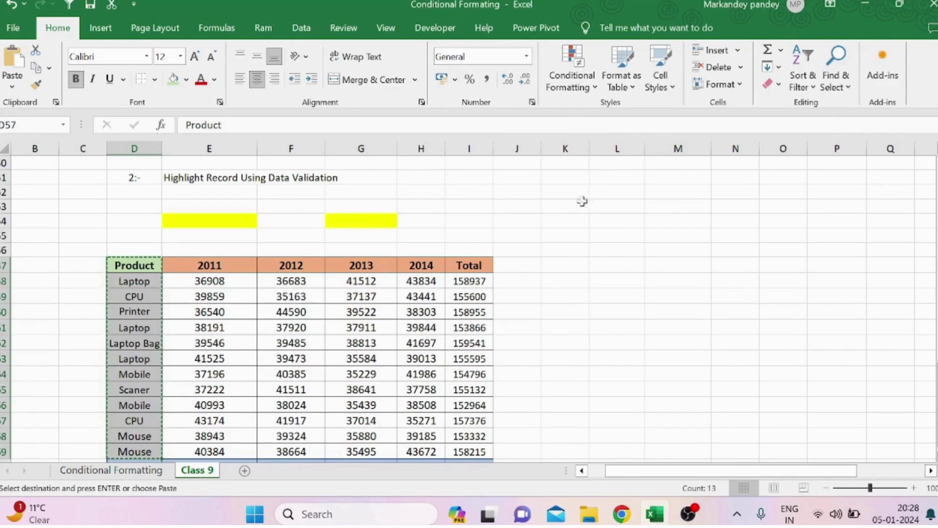
{"action": "left_click", "coordinate": [597, 207]}
{"action": "key", "text": "ctrl+v"}
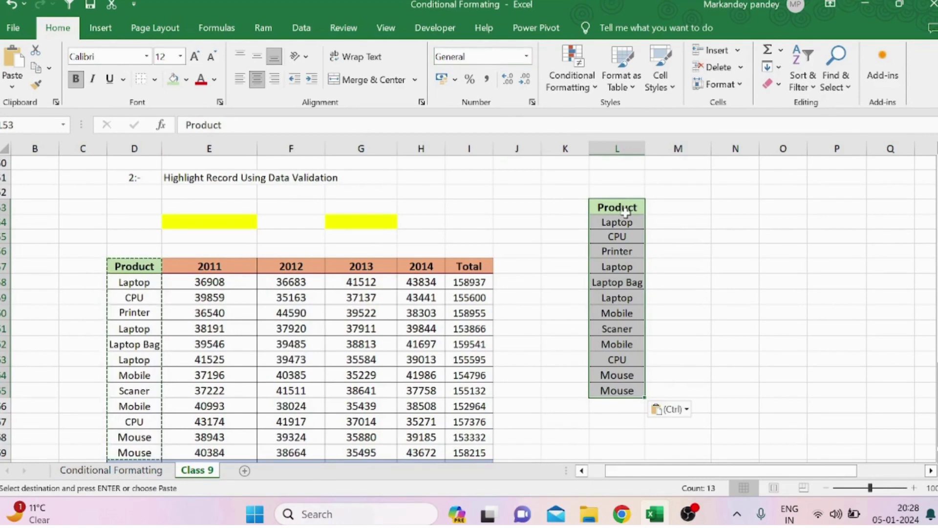
- Remove the duplicates from the copied Product list in column L, treating its first row as a header
{"action": "left_click", "coordinate": [300, 27]}
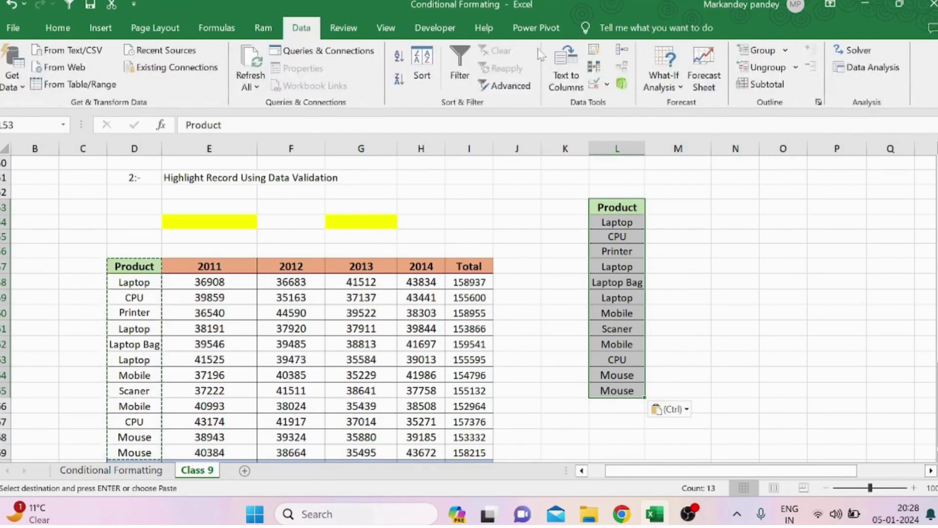
{"action": "left_click", "coordinate": [594, 68]}
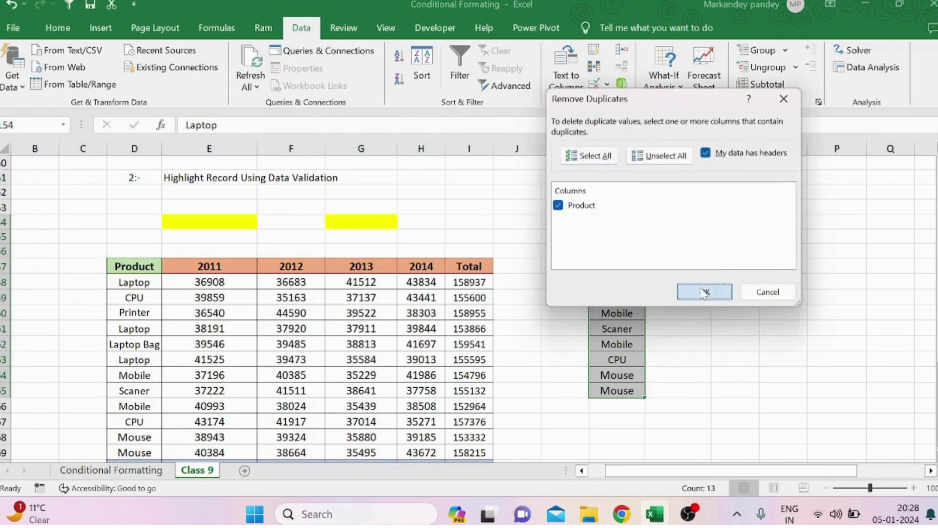
{"action": "left_click", "coordinate": [705, 292]}
{"action": "left_click", "coordinate": [477, 292]}
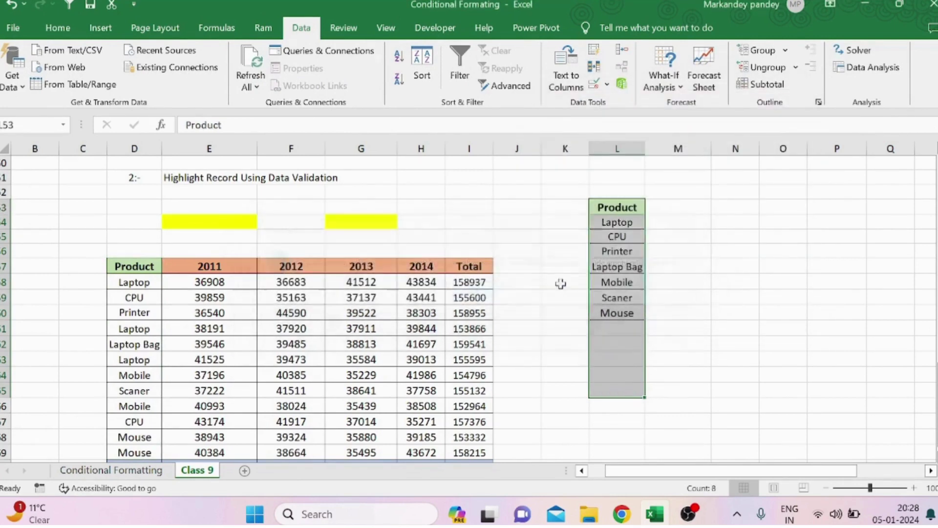
{"action": "left_click", "coordinate": [676, 293]}
{"action": "left_click_drag", "start_coordinate": [617, 222], "coordinate": [619, 313]}
{"action": "left_click", "coordinate": [675, 272]}
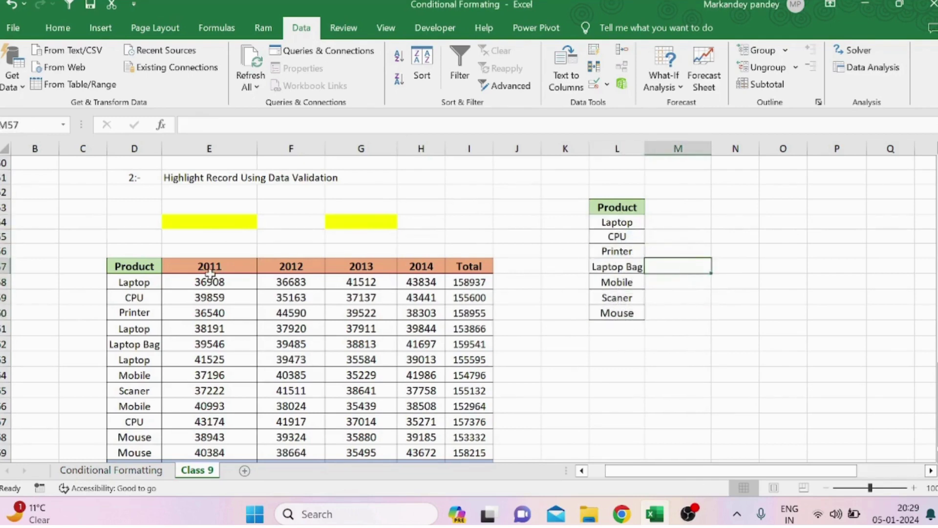
- Copy the year headers 2011 to 2014 from E57:H57 to the row starting at N53
{"action": "left_click_drag", "start_coordinate": [209, 267], "coordinate": [413, 267]}
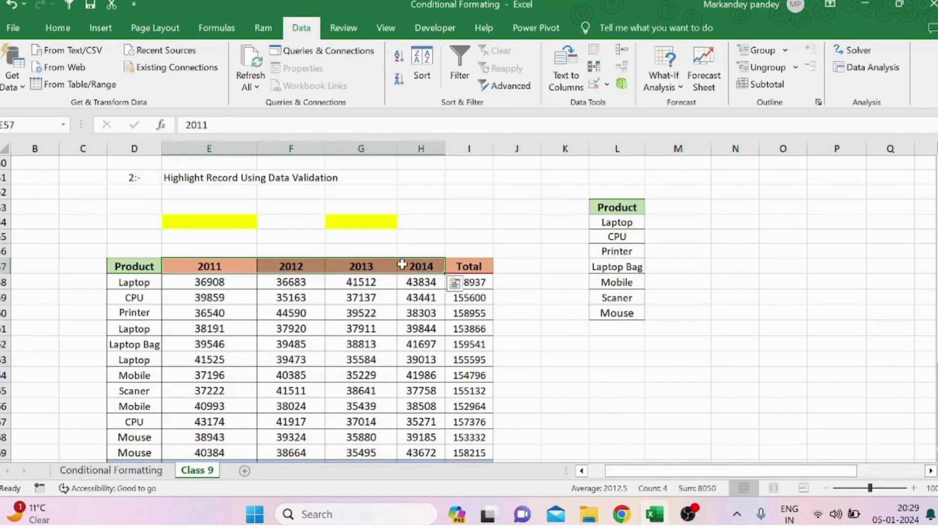
{"action": "key", "text": "ctrl+c"}
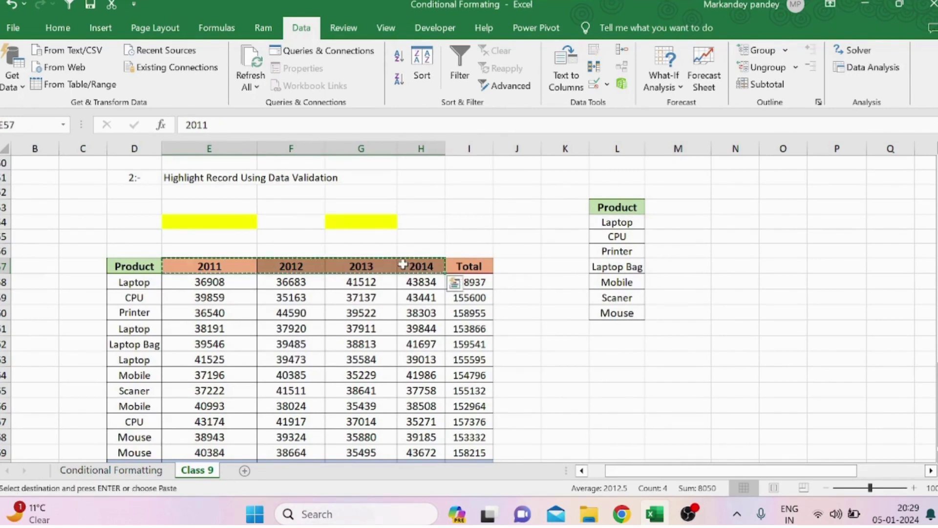
{"action": "left_click", "coordinate": [728, 210]}
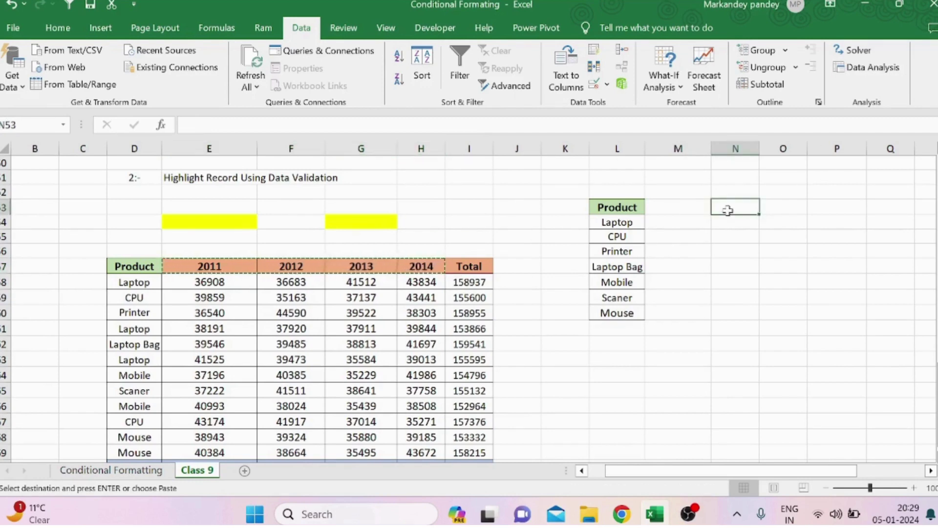
{"action": "key", "text": "ctrl+v"}
{"action": "left_click", "coordinate": [752, 266]}
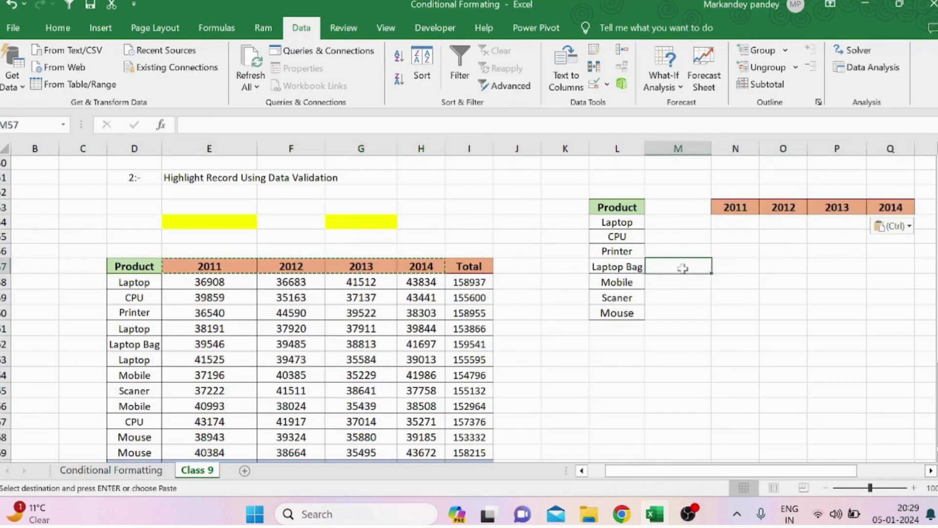
- Add a list data validation to cell E54 using the unique products in L54:L60 as source, and check its drop-down
{"action": "left_click", "coordinate": [229, 222]}
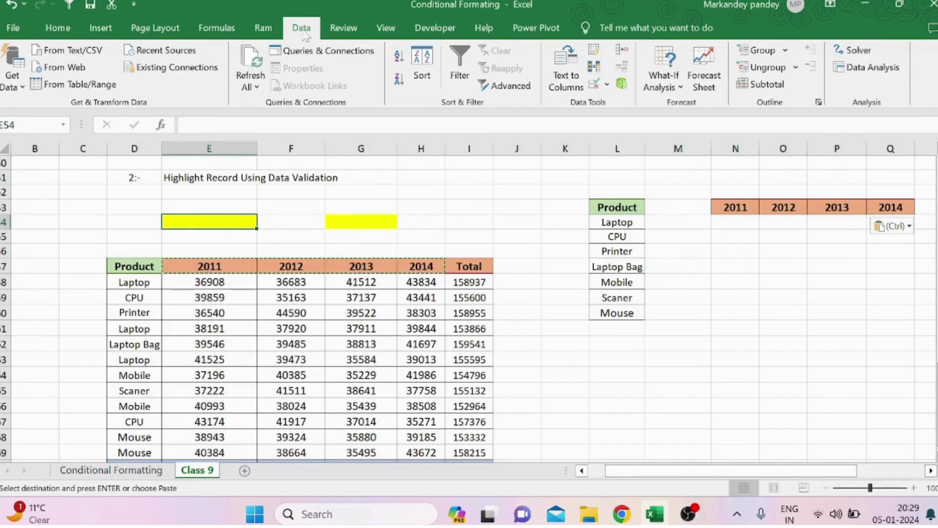
{"action": "left_click", "coordinate": [596, 87]}
{"action": "left_click_drag", "start_coordinate": [637, 77], "coordinate": [322, 130]}
{"action": "left_click", "coordinate": [313, 206]}
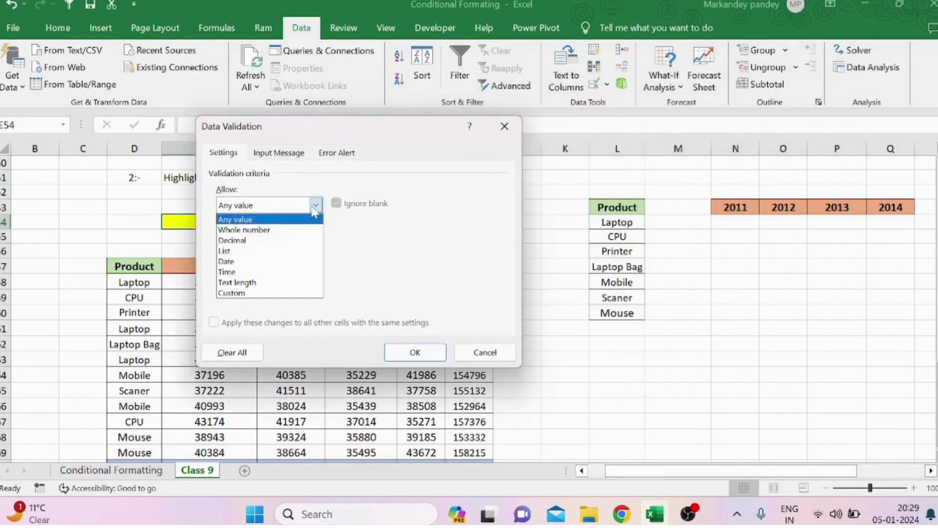
{"action": "left_click", "coordinate": [243, 251]}
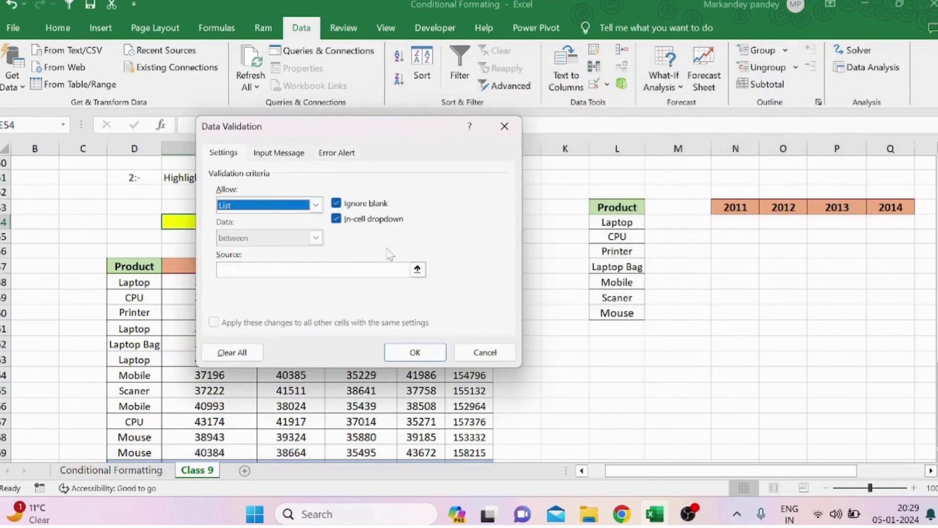
{"action": "left_click", "coordinate": [417, 269]}
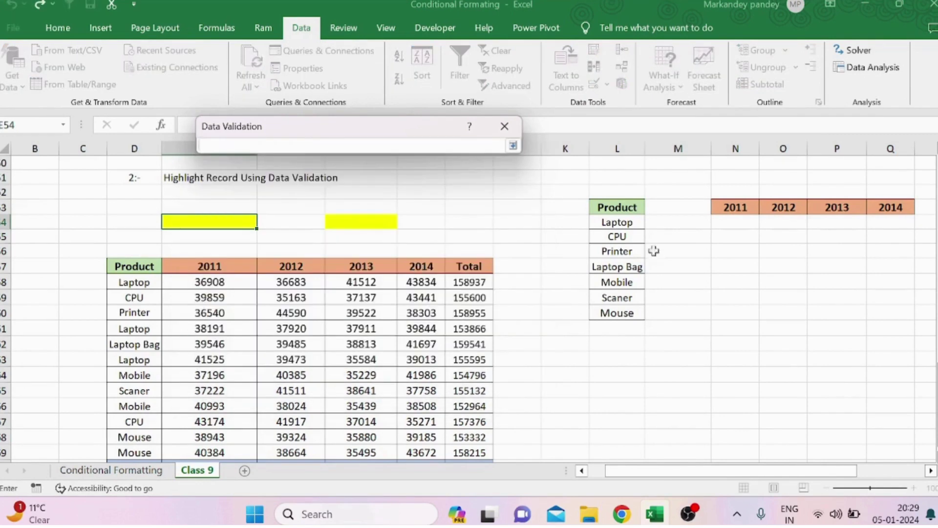
{"action": "left_click_drag", "start_coordinate": [612, 222], "coordinate": [615, 313]}
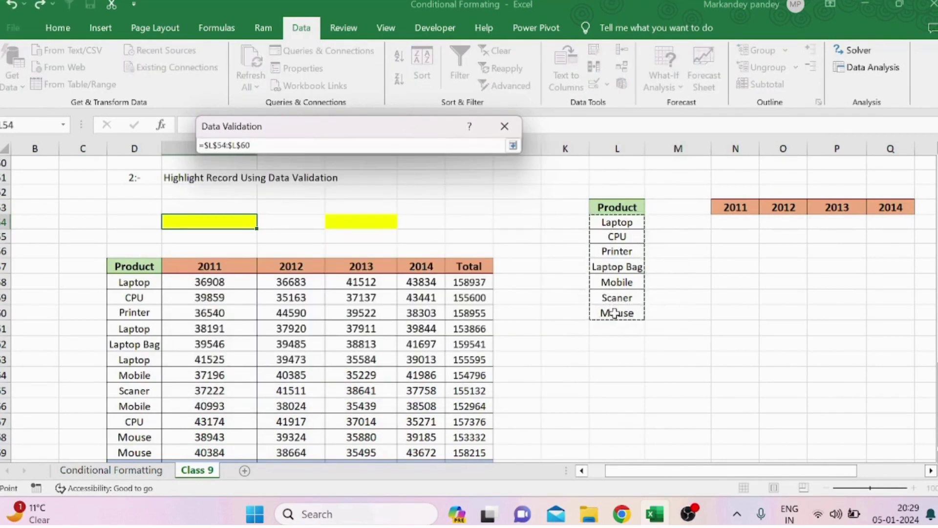
{"action": "left_click", "coordinate": [512, 145]}
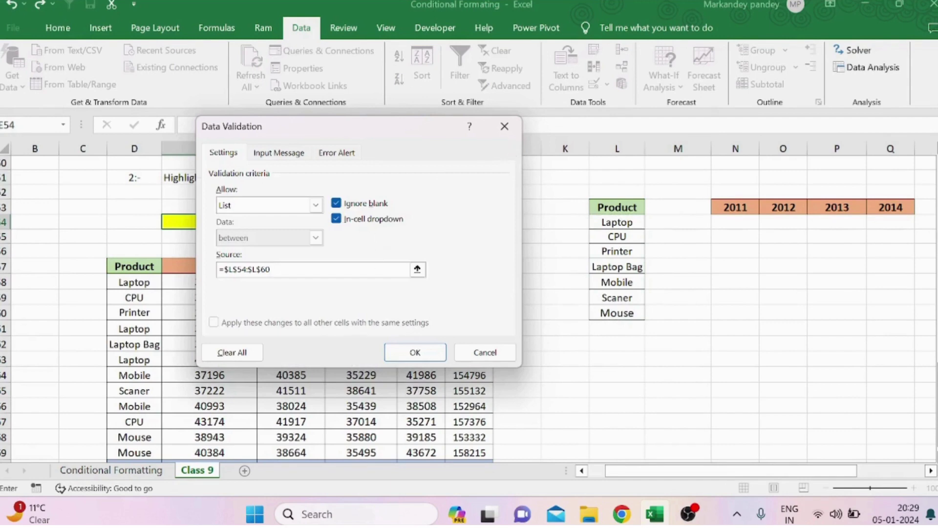
{"action": "left_click", "coordinate": [413, 351]}
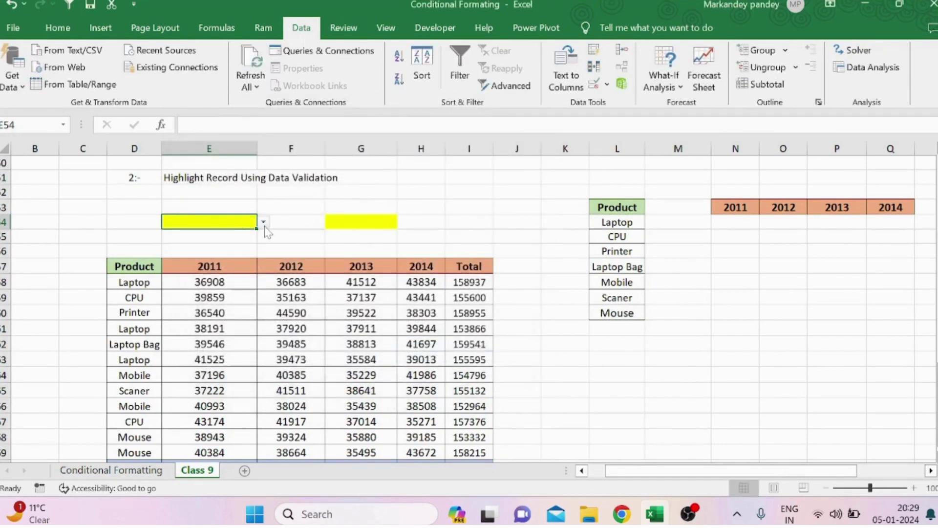
{"action": "left_click", "coordinate": [264, 222]}
{"action": "key", "text": "Escape"}
- Add a list data validation to cell G54 using the year headers in N53:Q53 as source, and check its drop-down
{"action": "left_click", "coordinate": [343, 223]}
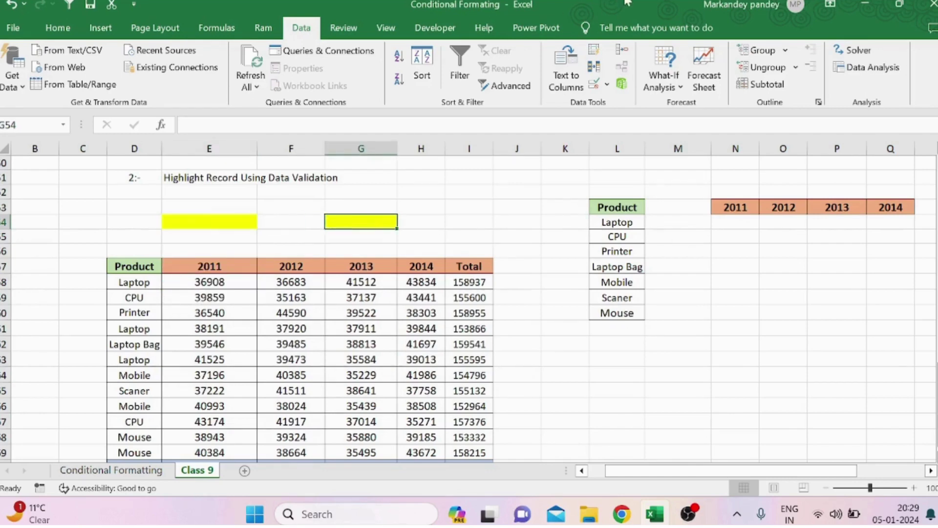
{"action": "left_click", "coordinate": [594, 67]}
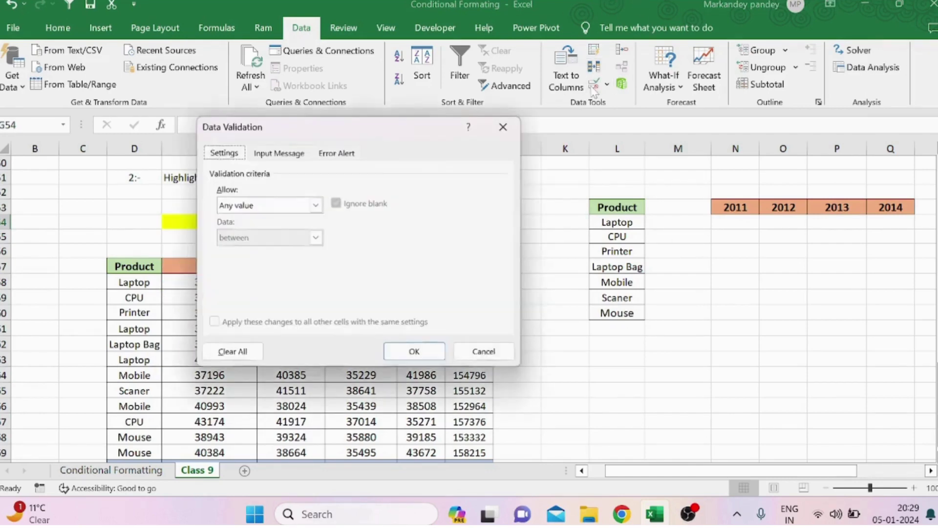
{"action": "left_click", "coordinate": [316, 205]}
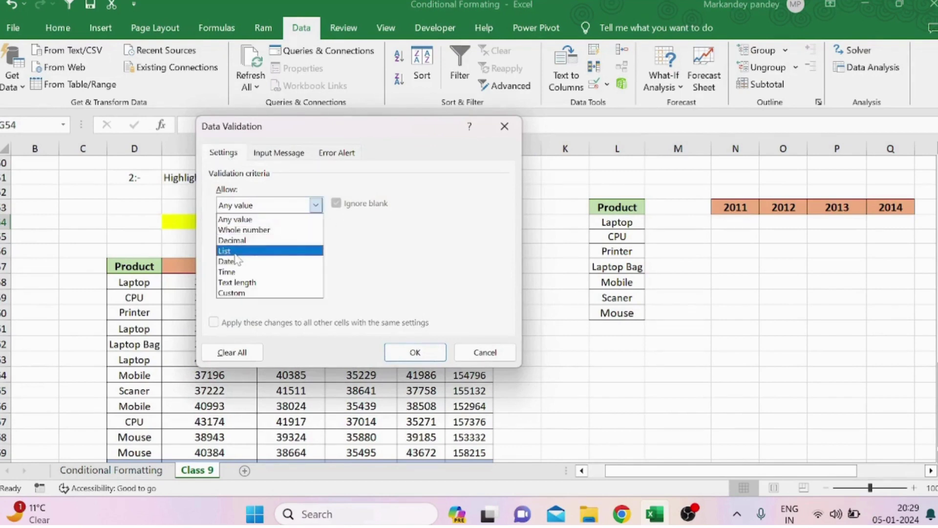
{"action": "left_click", "coordinate": [237, 252]}
{"action": "left_click", "coordinate": [417, 269]}
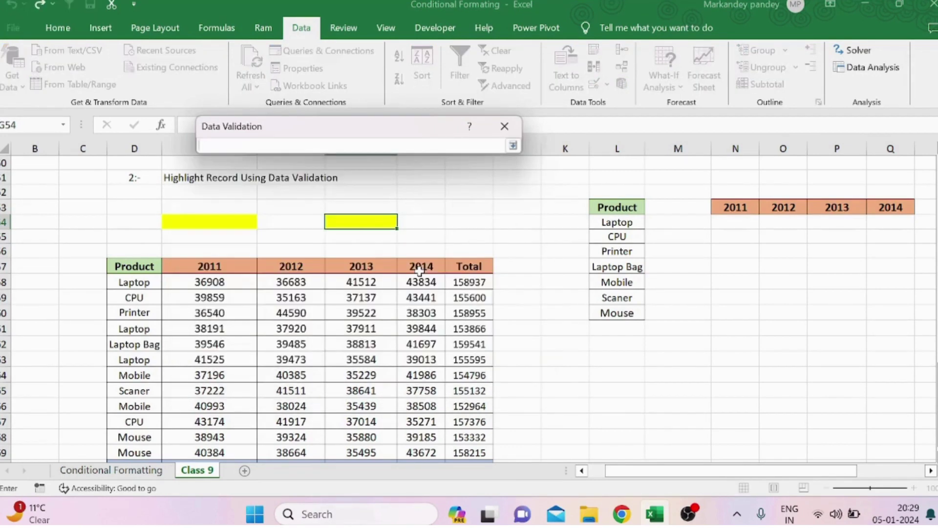
{"action": "left_click_drag", "start_coordinate": [732, 206], "coordinate": [876, 206]}
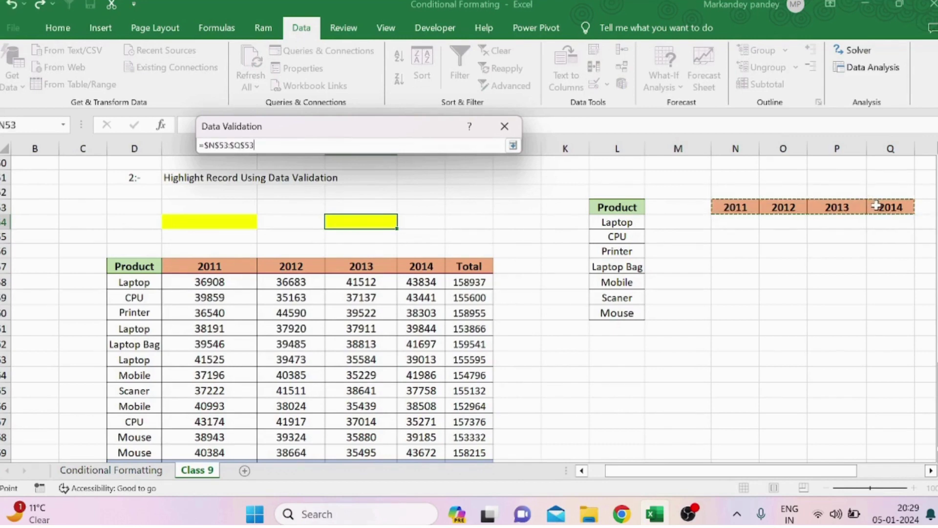
{"action": "left_click", "coordinate": [512, 145]}
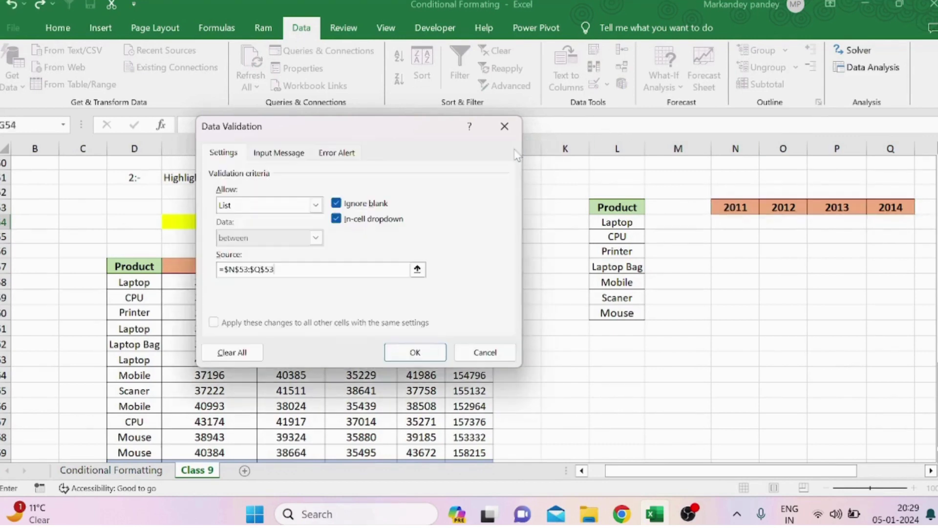
{"action": "left_click", "coordinate": [428, 356]}
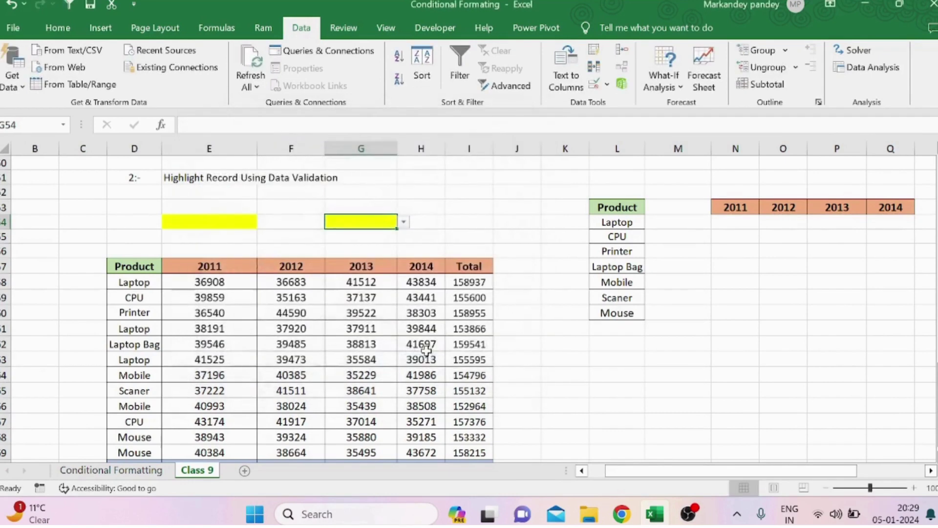
{"action": "left_click", "coordinate": [480, 222]}
{"action": "left_click", "coordinate": [390, 221]}
{"action": "left_click", "coordinate": [404, 222]}
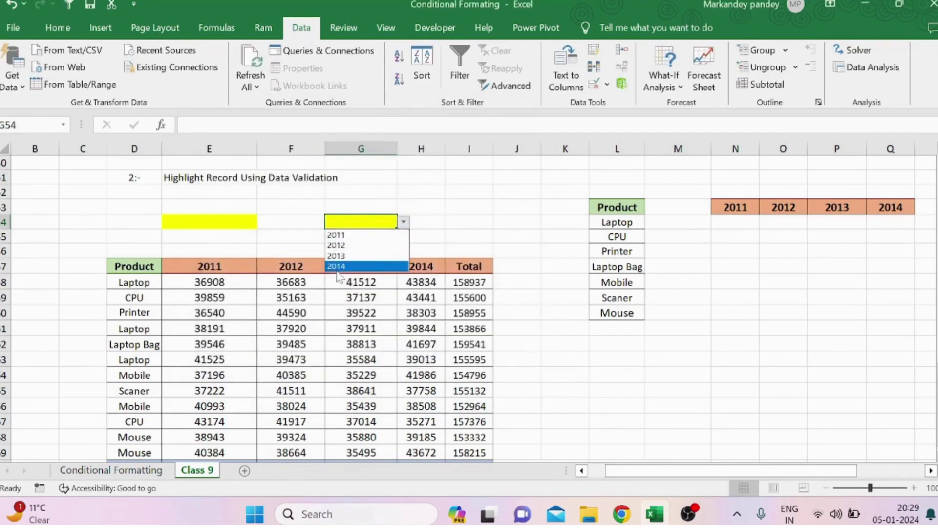
{"action": "left_click", "coordinate": [448, 240]}
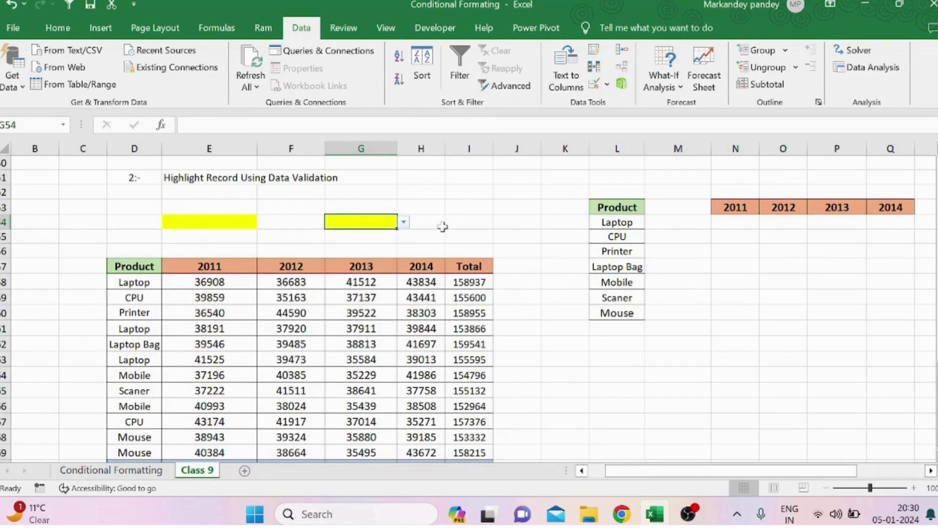
{"action": "left_click", "coordinate": [443, 226]}
- Start a new conditional formatting rule for E58:I69, excluding the bottom total row, that uses a formula to determine which cells to format
{"action": "left_click", "coordinate": [215, 283]}
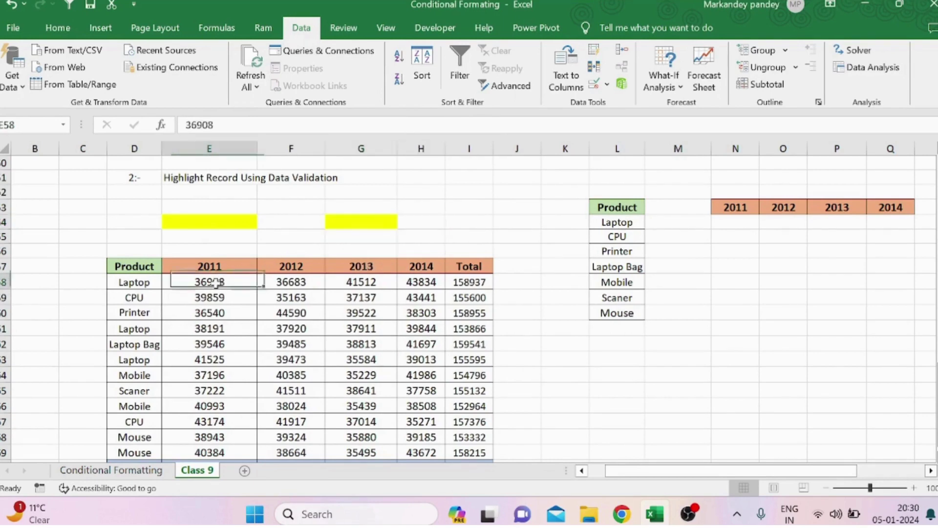
{"action": "key", "text": "shift+Right"}
{"action": "key", "text": "shift+Right"}
{"action": "key", "text": "shift+Right"}
{"action": "key", "text": "shift+Right"}
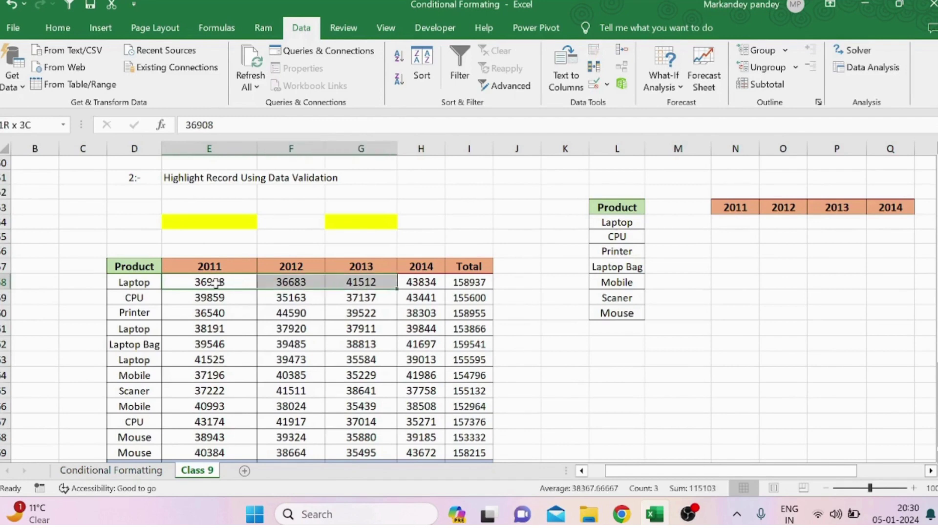
{"action": "key", "text": "shift+Down"}
{"action": "key", "text": "shift+Down"}
{"action": "key", "text": "shift+Down"}
{"action": "key", "text": "shift+Down"}
{"action": "key", "text": "shift+Down"}
{"action": "key", "text": "shift+Down"}
{"action": "key", "text": "shift+Down"}
{"action": "key", "text": "shift+Down"}
{"action": "key", "text": "shift+Down"}
{"action": "key", "text": "shift+Down"}
{"action": "key", "text": "shift+Down"}
{"action": "key", "text": "shift+Down"}
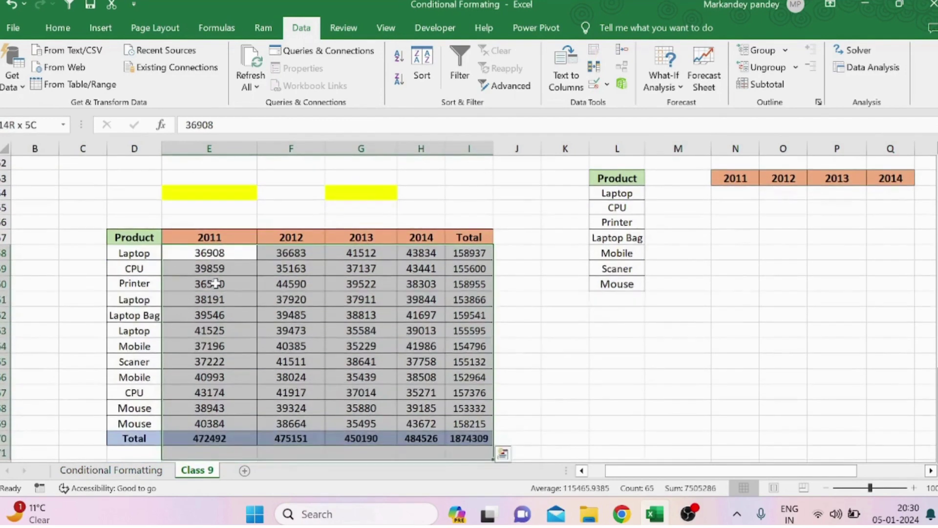
{"action": "key", "text": "shift+Up"}
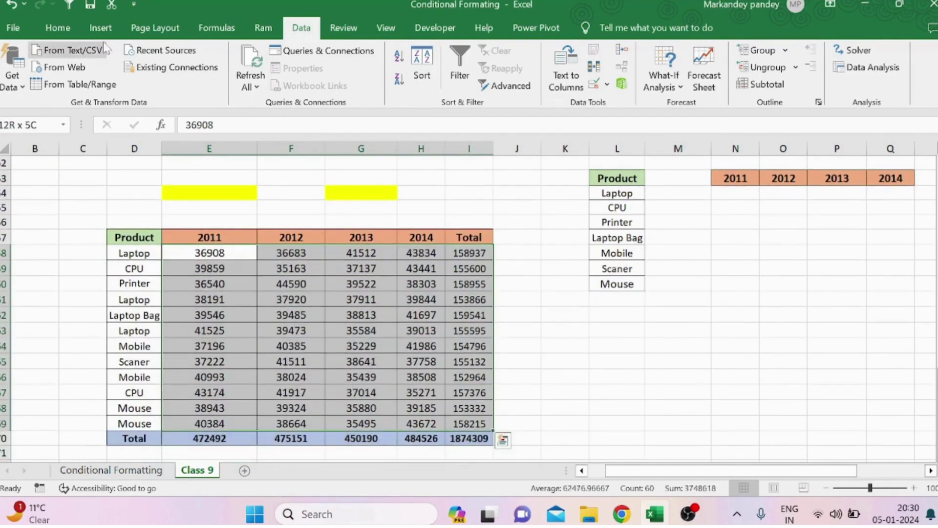
{"action": "left_click", "coordinate": [67, 32]}
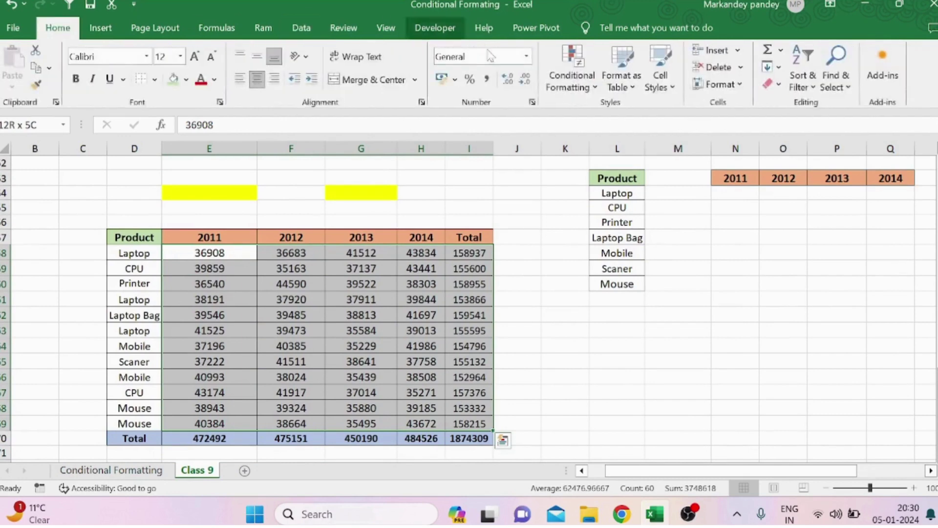
{"action": "left_click", "coordinate": [563, 83]}
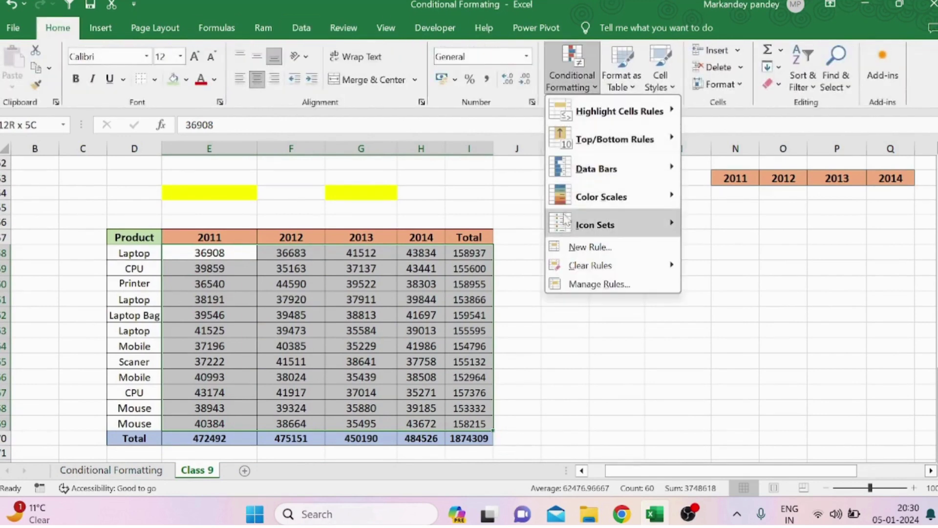
{"action": "left_click", "coordinate": [579, 247]}
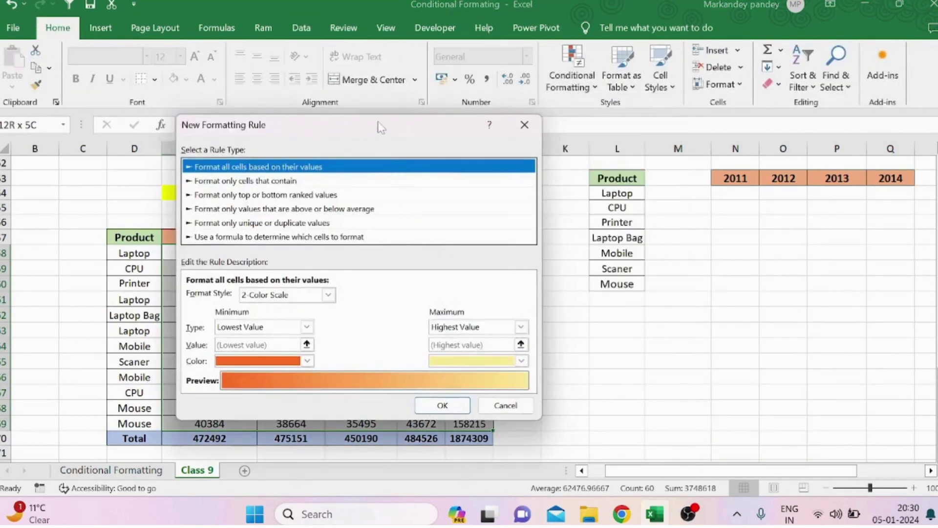
{"action": "left_click_drag", "start_coordinate": [381, 128], "coordinate": [702, 30]}
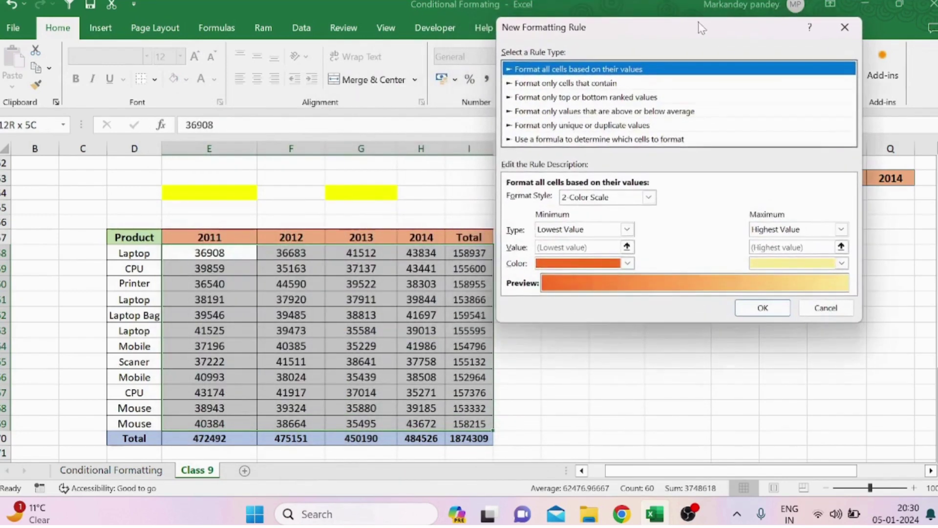
{"action": "left_click", "coordinate": [554, 140]}
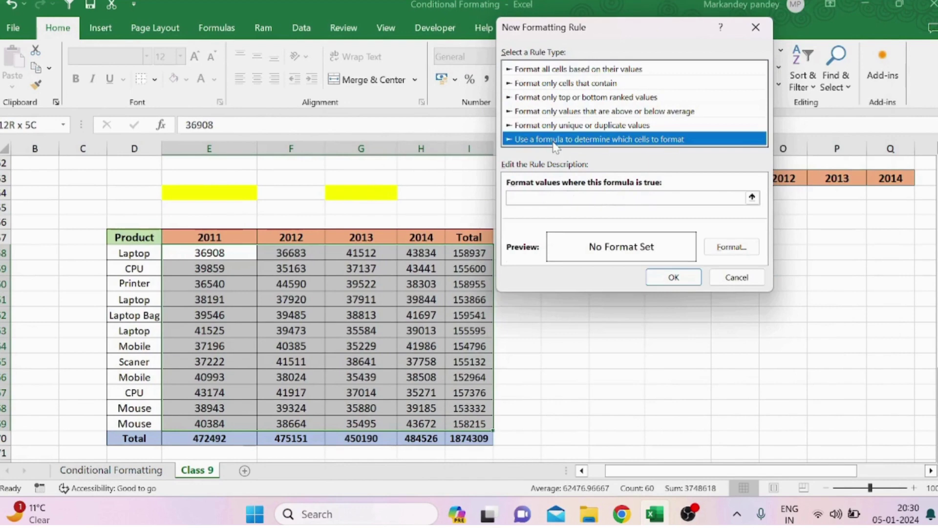
- Set the rule's formula to =$D58=$E$54 so that the product column stays fixed while its row is relative
{"action": "left_click", "coordinate": [536, 198]}
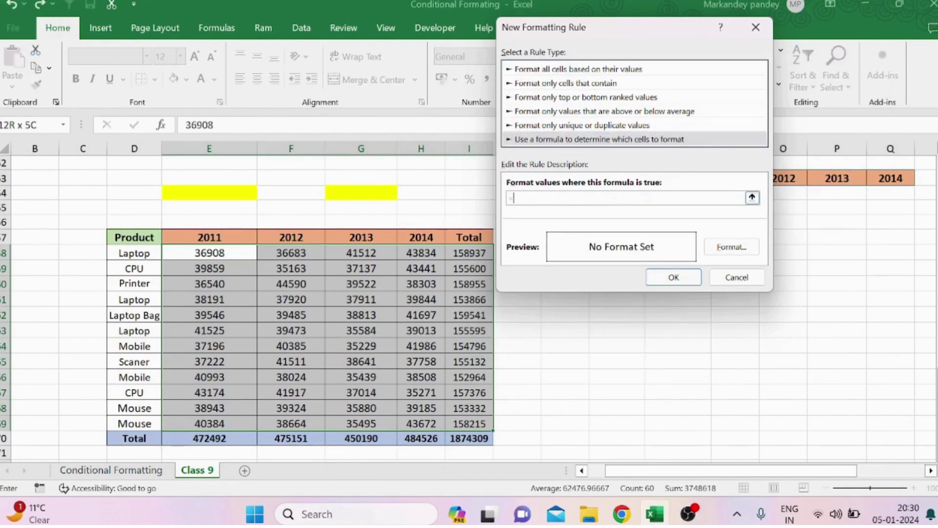
{"action": "left_click", "coordinate": [127, 250]}
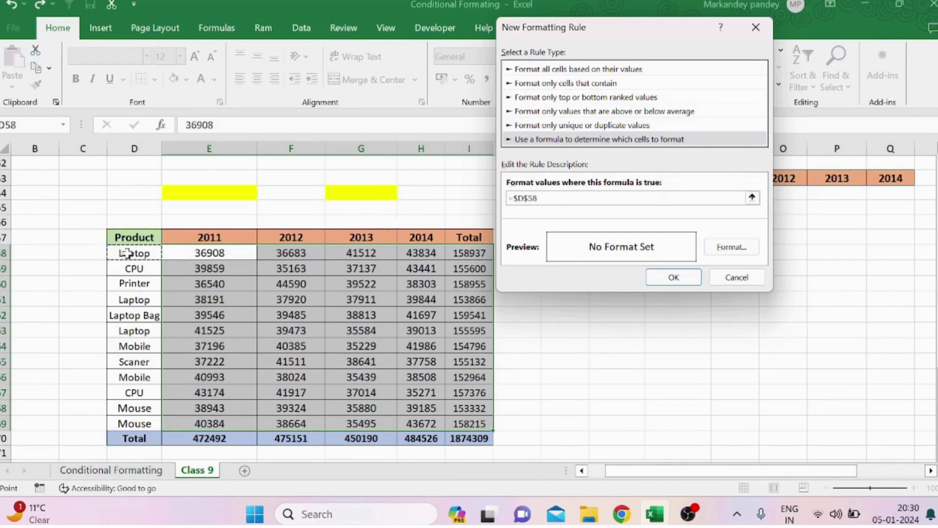
{"action": "type", "text": "="}
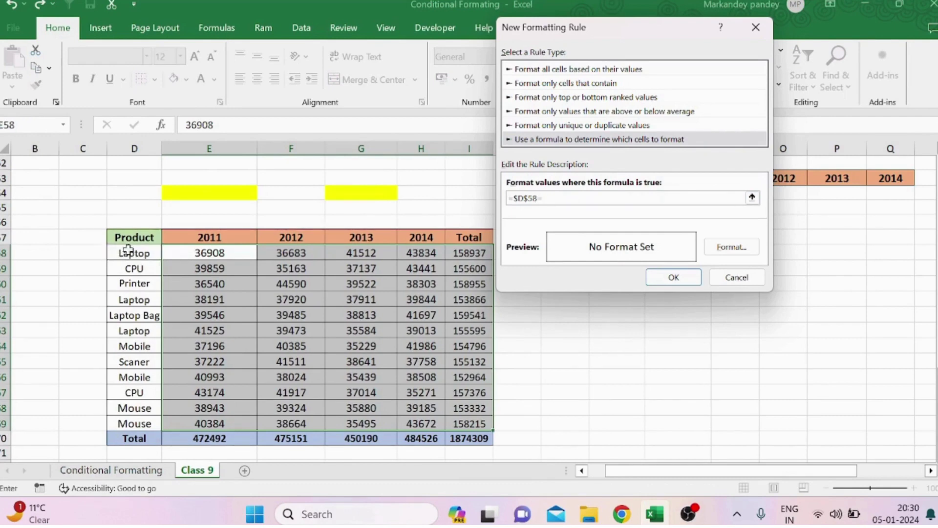
{"action": "left_click", "coordinate": [187, 195]}
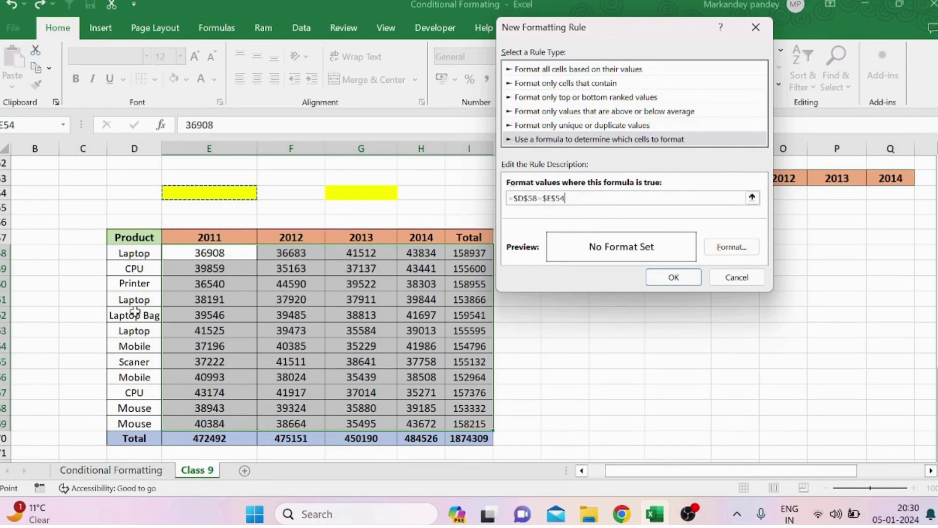
{"action": "left_click", "coordinate": [527, 198]}
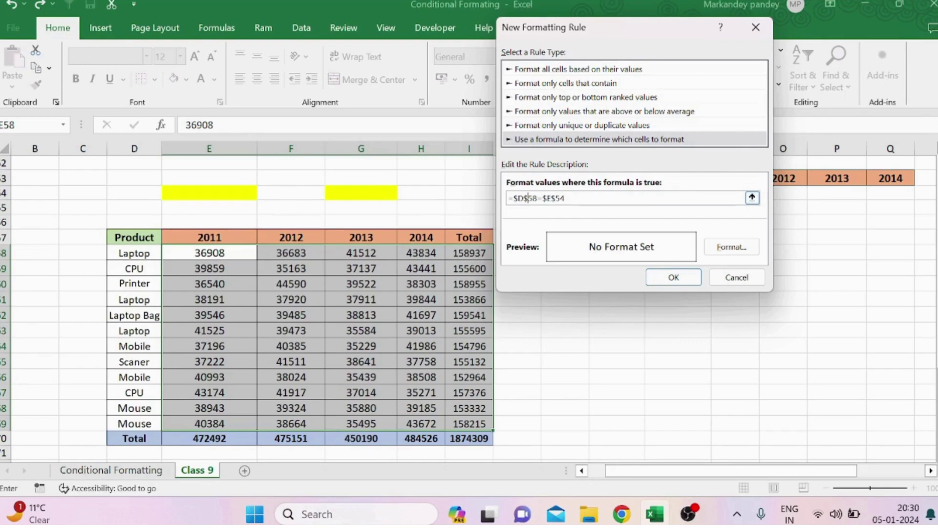
{"action": "key", "text": "BackSpace"}
- Give the product rule a light gold fill and apply it to the selected table values
{"action": "left_click", "coordinate": [732, 247]}
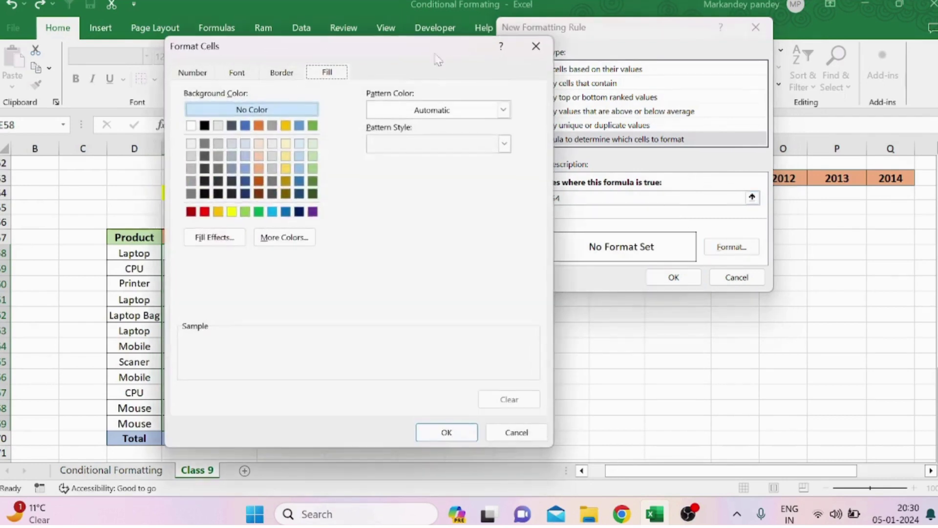
{"action": "left_click", "coordinate": [286, 156]}
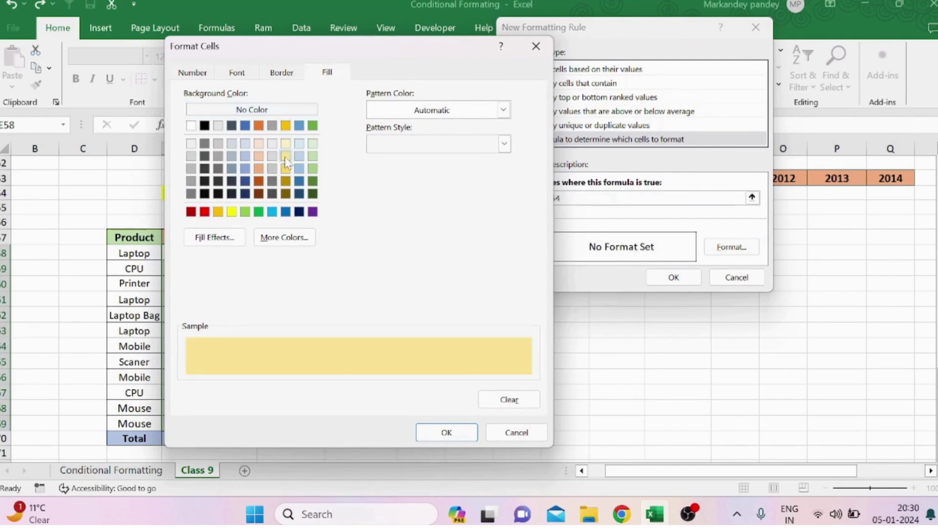
{"action": "left_click", "coordinate": [446, 432]}
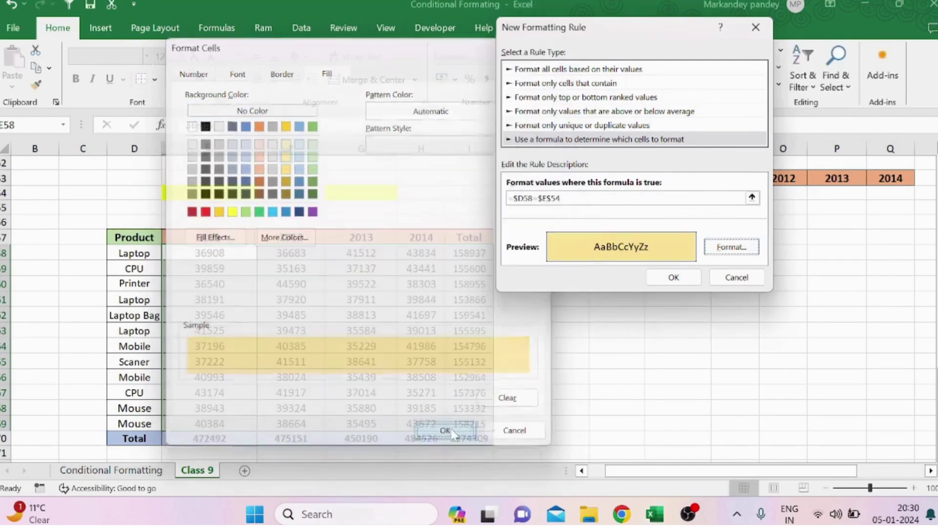
{"action": "left_click", "coordinate": [667, 277]}
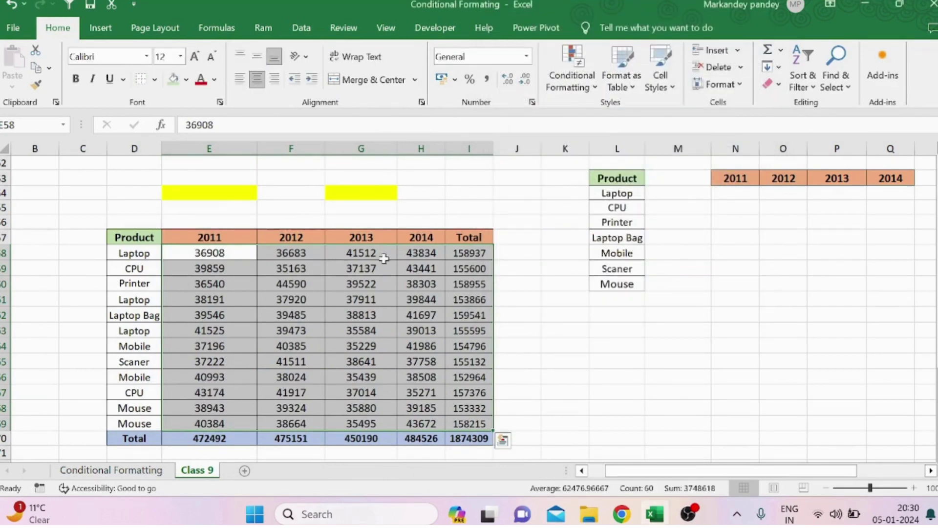
- Create a formula-based conditional formatting rule for E58:I69 with the formula =$G$54=E$57, keeping the header row fixed and its column relative
{"action": "left_click", "coordinate": [572, 78]}
{"action": "left_click", "coordinate": [591, 247]}
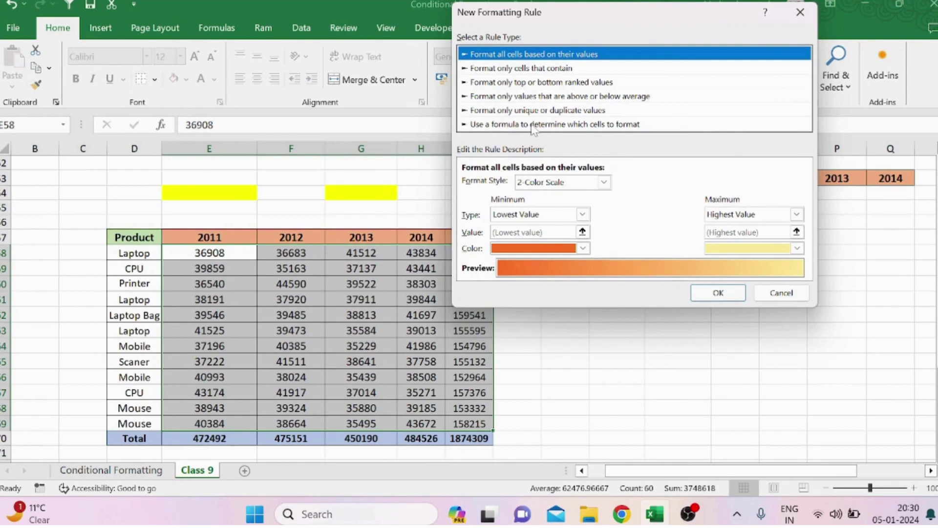
{"action": "left_click", "coordinate": [532, 125]}
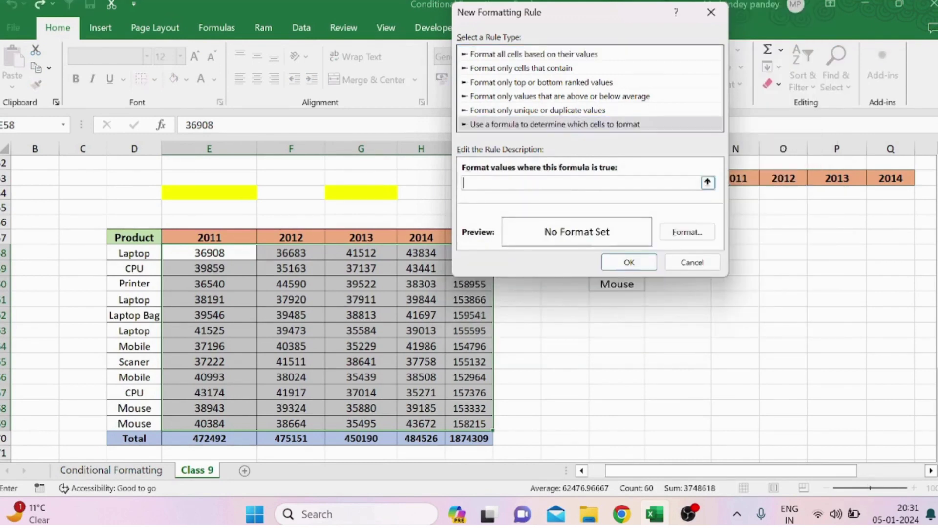
{"action": "type", "text": "="}
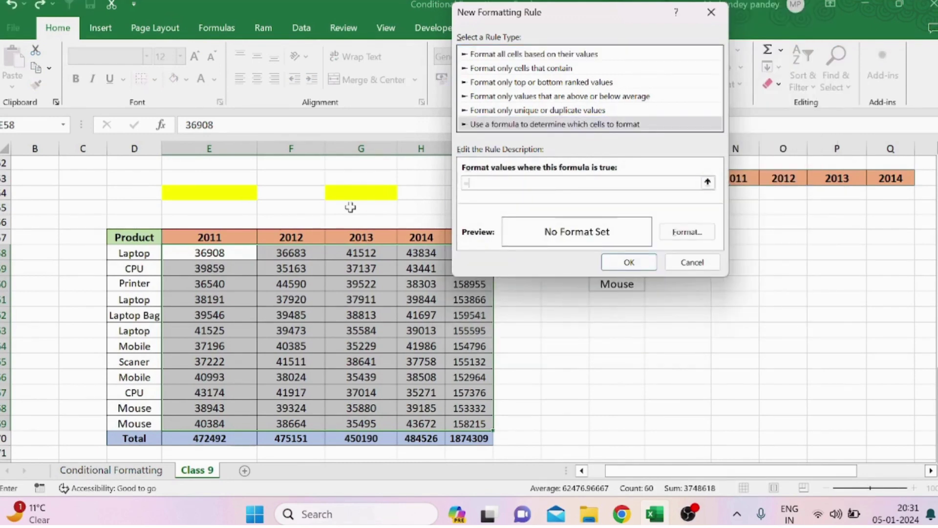
{"action": "left_click", "coordinate": [341, 193]}
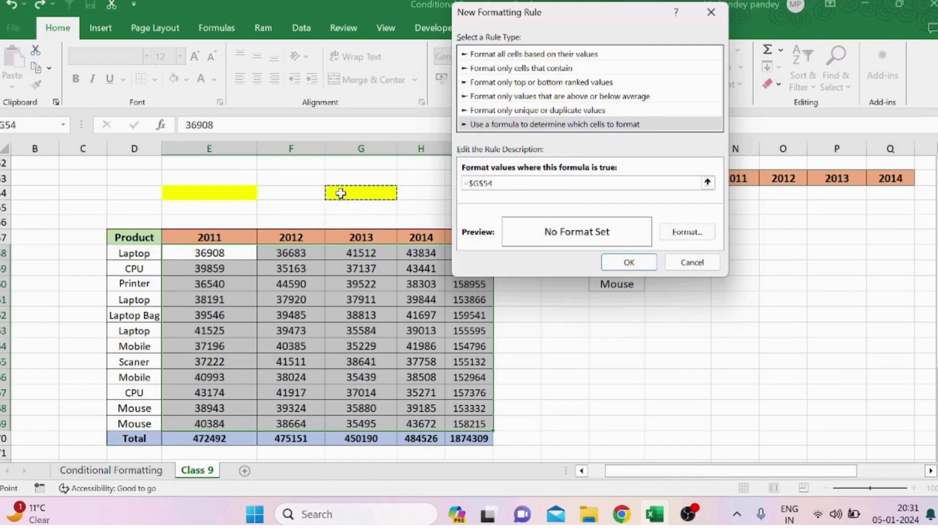
{"action": "type", "text": "="}
{"action": "left_click", "coordinate": [226, 237]}
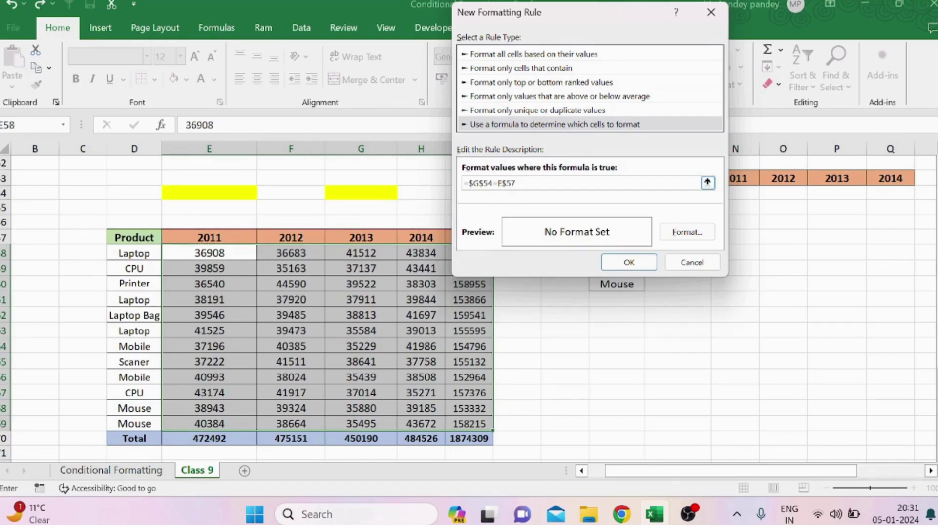
- Give the year rule a light blue fill and apply it to the selected table values
{"action": "left_click", "coordinate": [700, 232]}
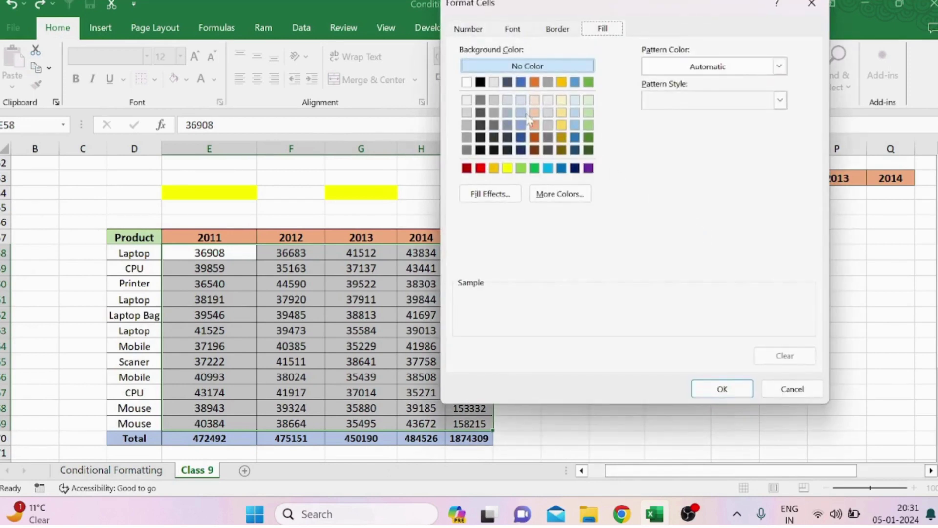
{"action": "left_click", "coordinate": [535, 113]}
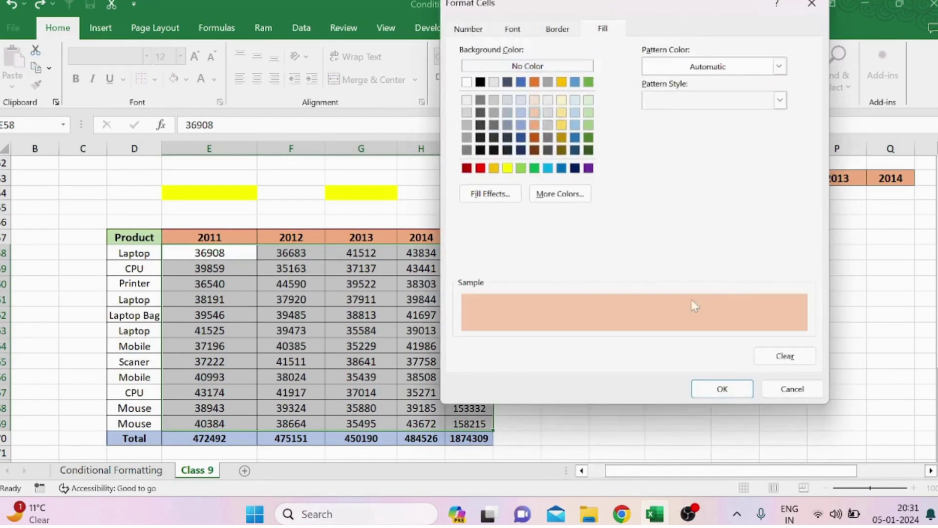
{"action": "left_click", "coordinate": [576, 126]}
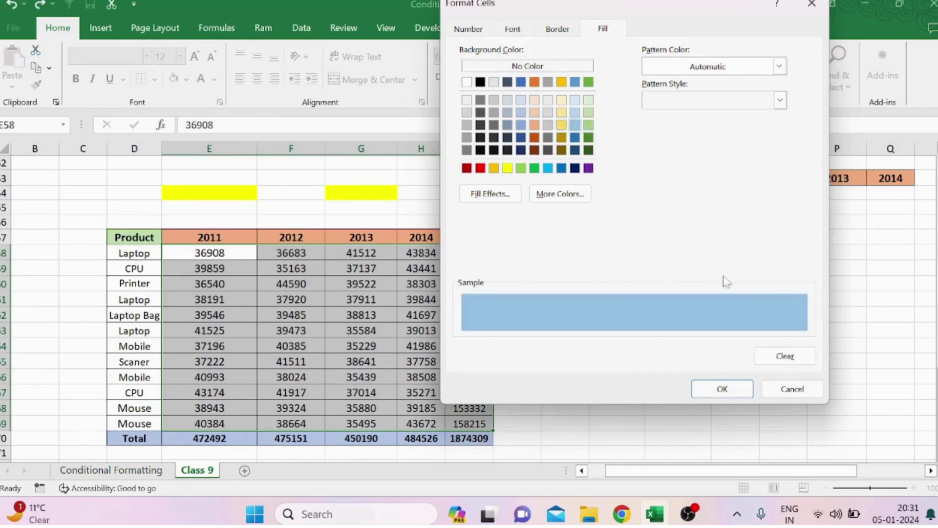
{"action": "left_click", "coordinate": [717, 390]}
{"action": "left_click", "coordinate": [630, 263]}
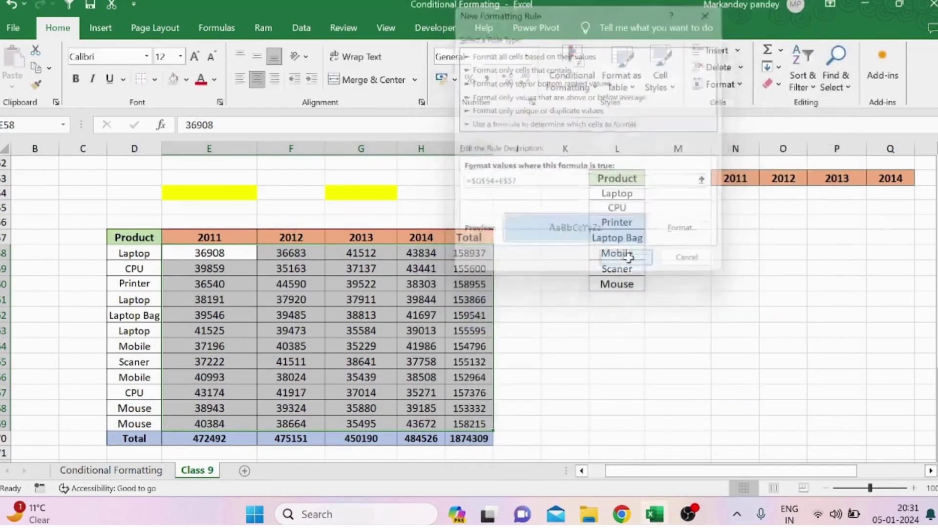
- Test both rules by choosing CPU as the product in E54 and 2012 as the year in G54
{"action": "left_click", "coordinate": [277, 281]}
{"action": "left_click", "coordinate": [247, 191]}
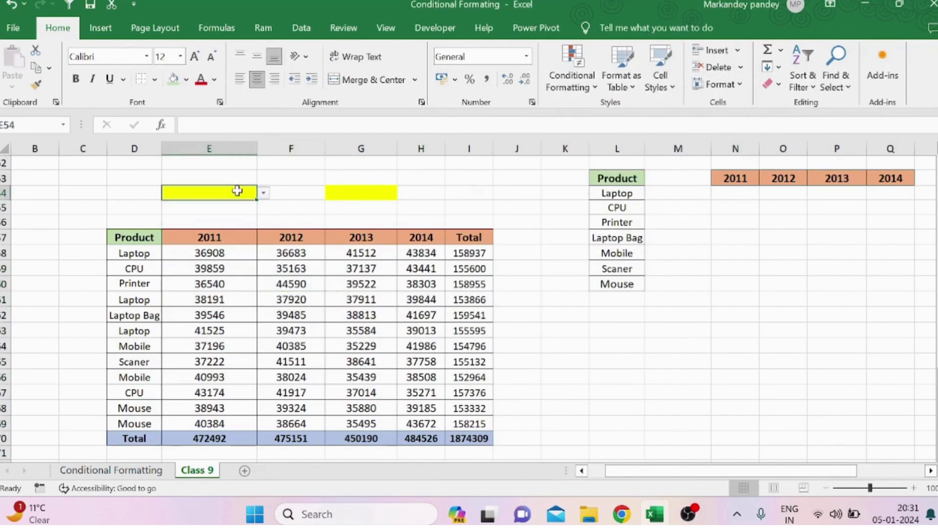
{"action": "left_click", "coordinate": [263, 192]}
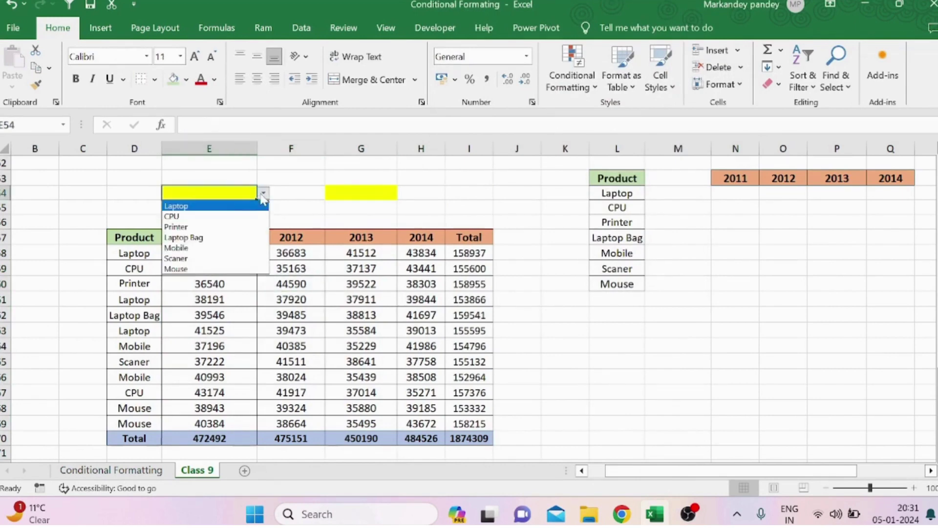
{"action": "left_click", "coordinate": [201, 216]}
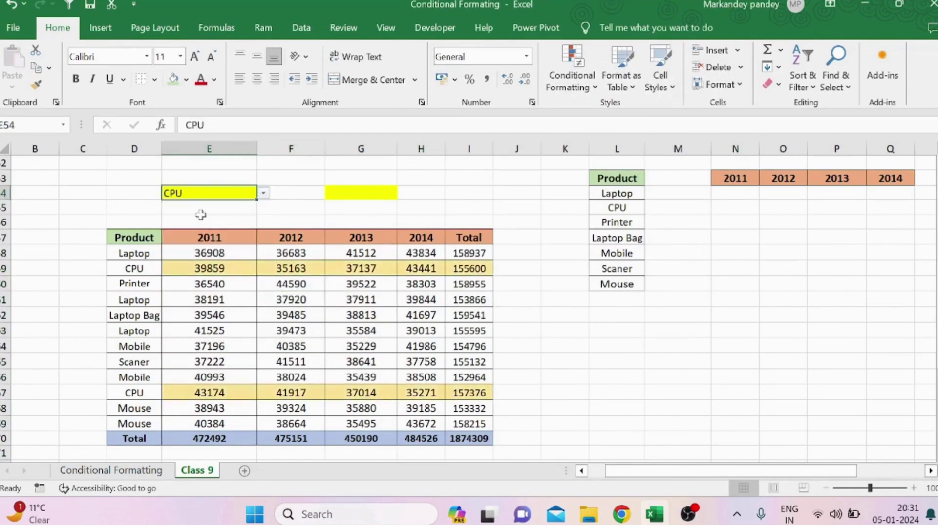
{"action": "left_click", "coordinate": [389, 191]}
{"action": "left_click", "coordinate": [404, 193]}
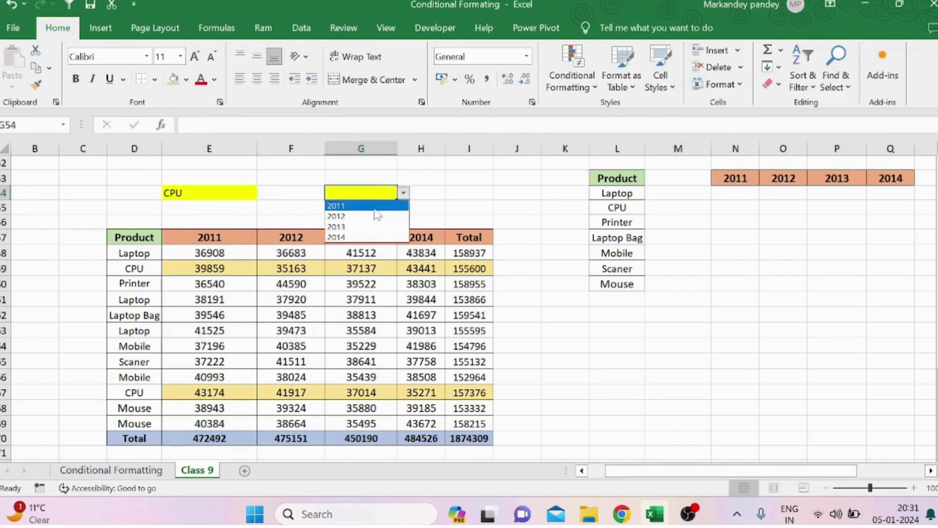
{"action": "left_click", "coordinate": [355, 218]}
{"action": "left_click", "coordinate": [381, 318]}
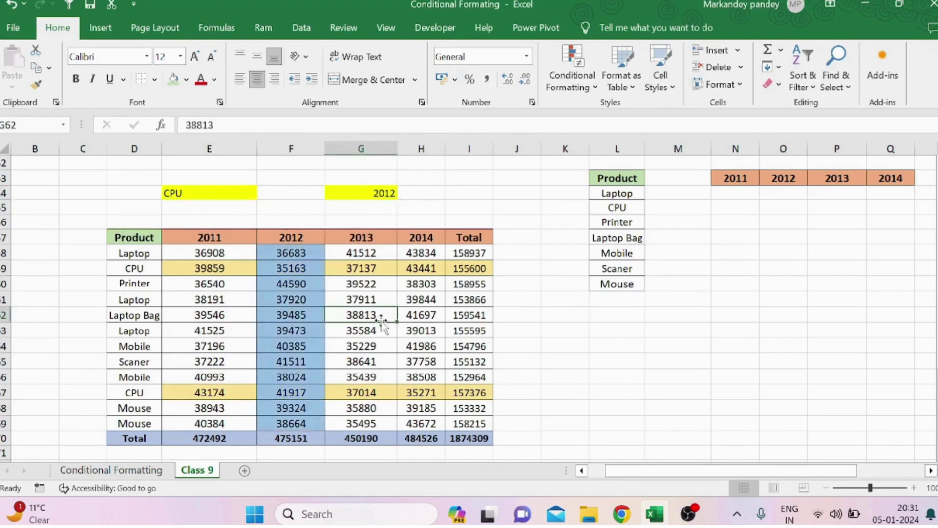
- Change the product in E54 to Laptop Bag and the year in G54 to 2014
{"action": "left_click", "coordinate": [208, 190]}
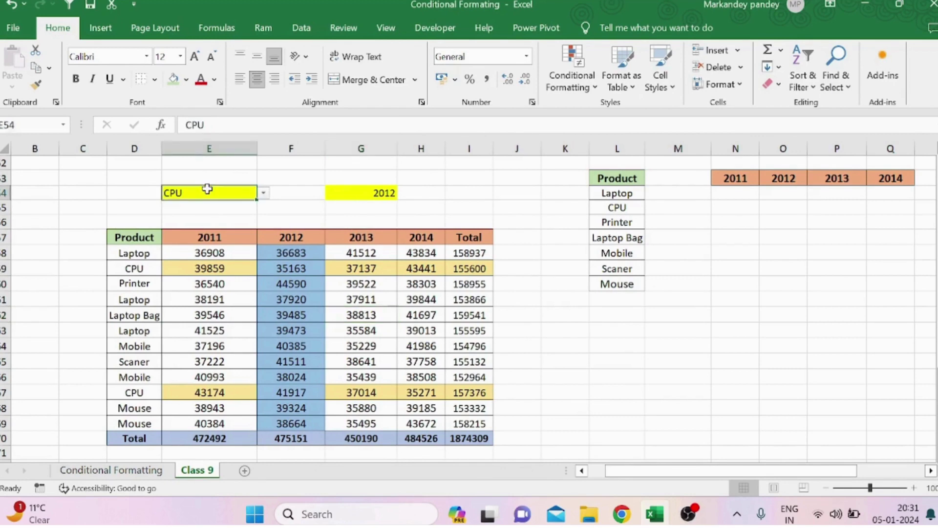
{"action": "left_click", "coordinate": [263, 193]}
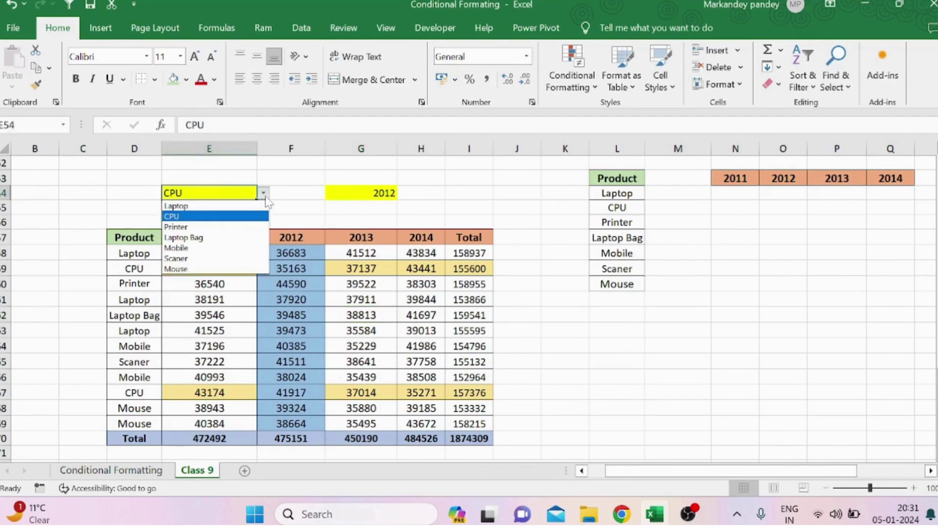
{"action": "left_click", "coordinate": [196, 237]}
{"action": "left_click", "coordinate": [380, 193]}
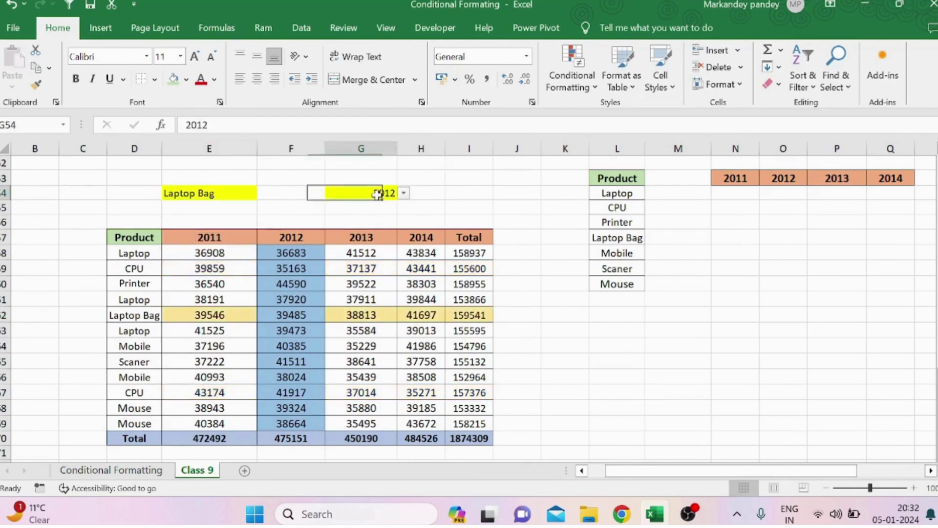
{"action": "left_click", "coordinate": [403, 194]}
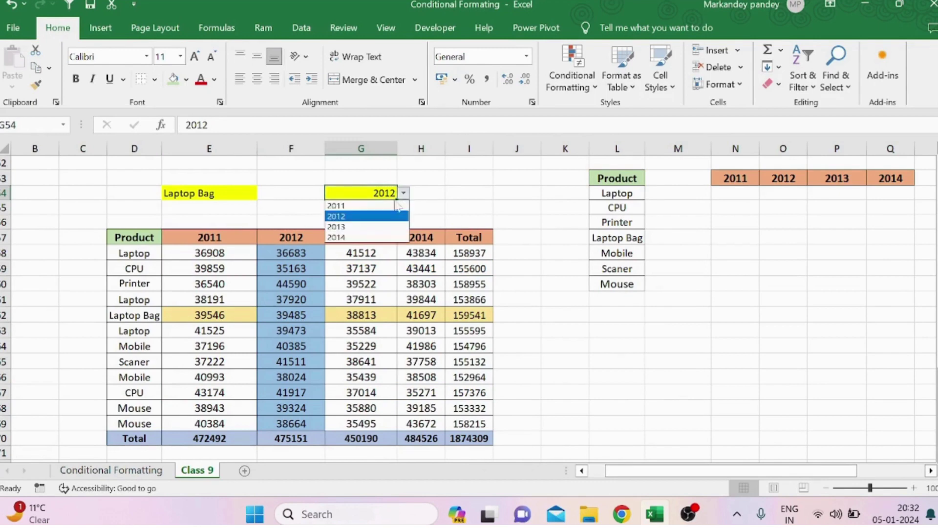
{"action": "left_click", "coordinate": [343, 237]}
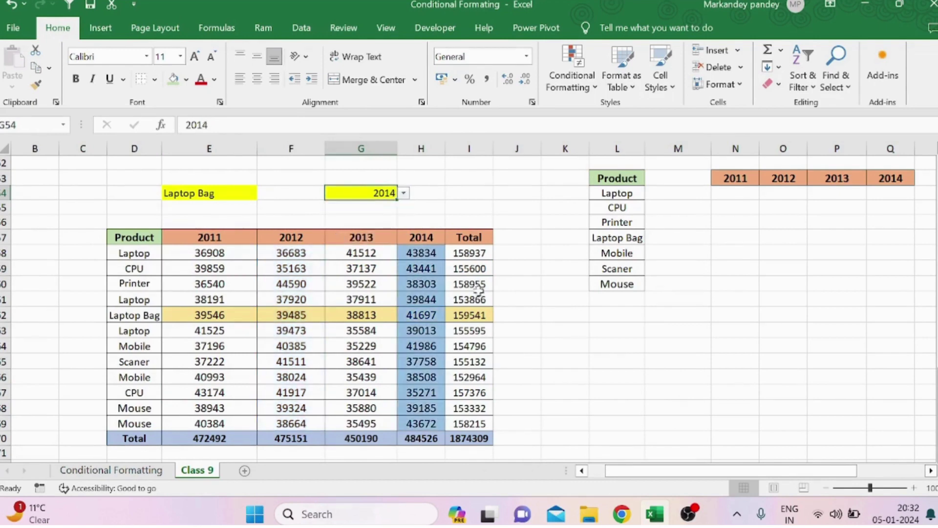
{"action": "left_click", "coordinate": [540, 320]}
- Apply thick outside borders to the year cell G54 and the product cell E54
{"action": "scroll", "coordinate": [541, 322], "scroll_direction": "up", "scroll_amount": 2}
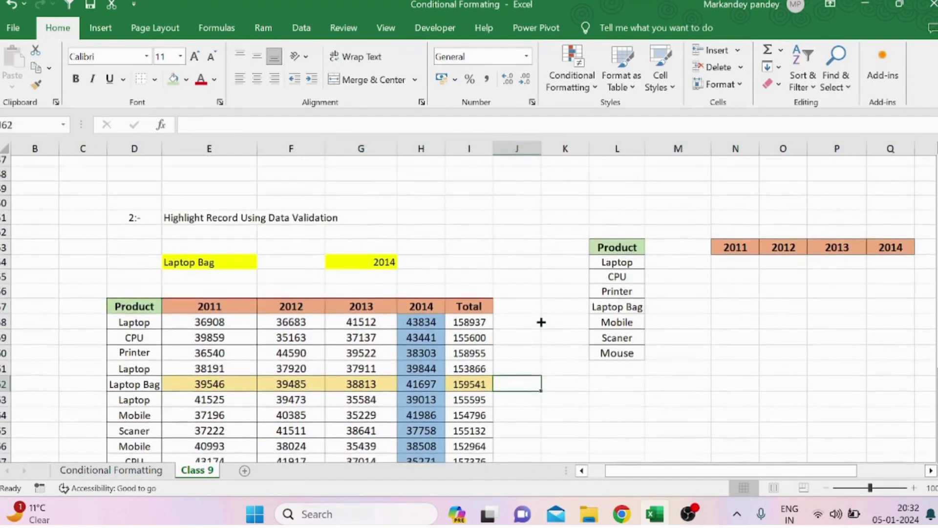
{"action": "left_click", "coordinate": [216, 264]}
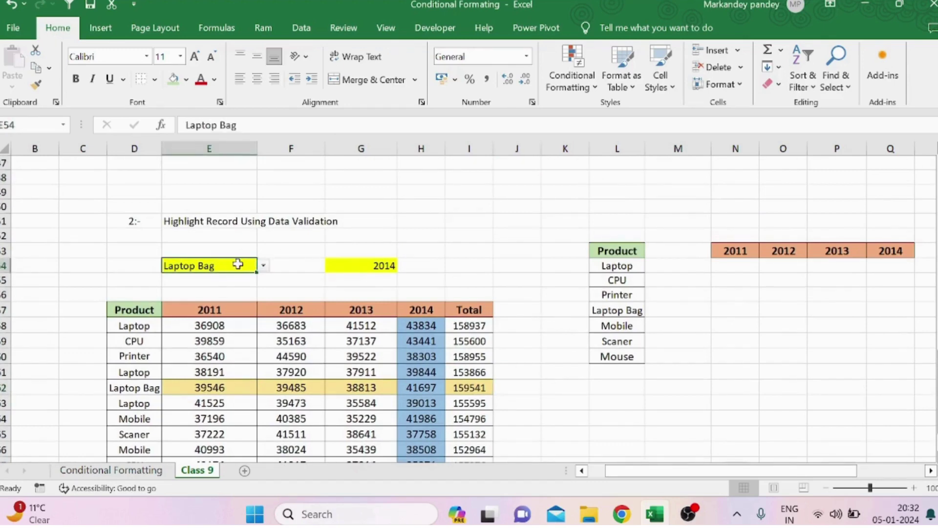
{"action": "left_click", "coordinate": [366, 266]}
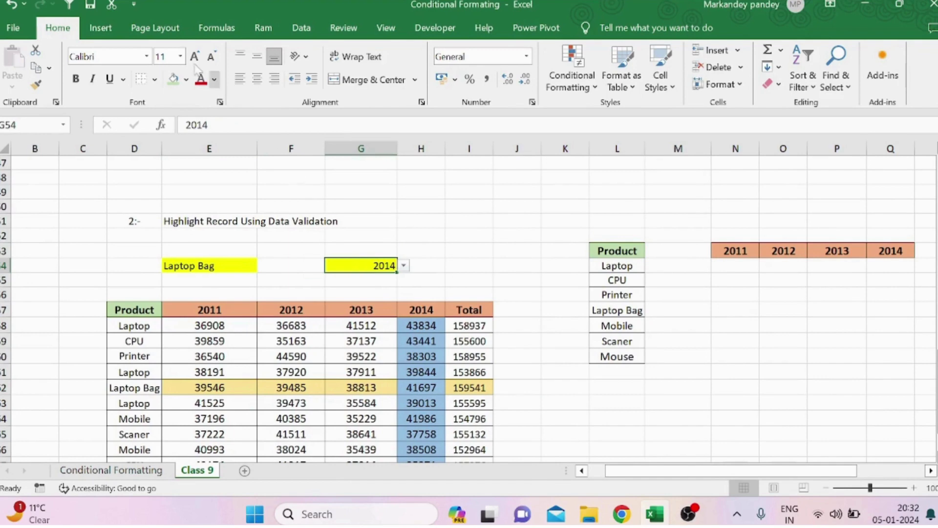
{"action": "left_click", "coordinate": [156, 80]}
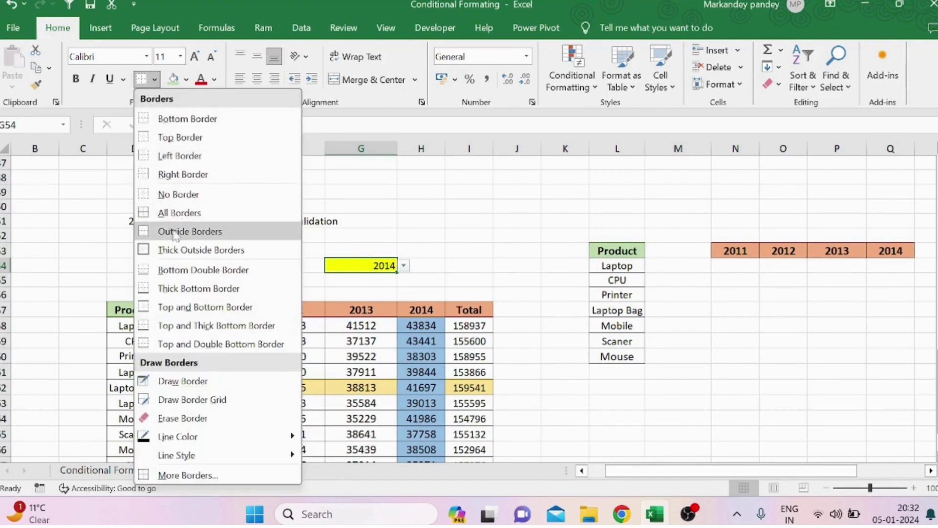
{"action": "left_click", "coordinate": [184, 249]}
{"action": "left_click", "coordinate": [210, 271]}
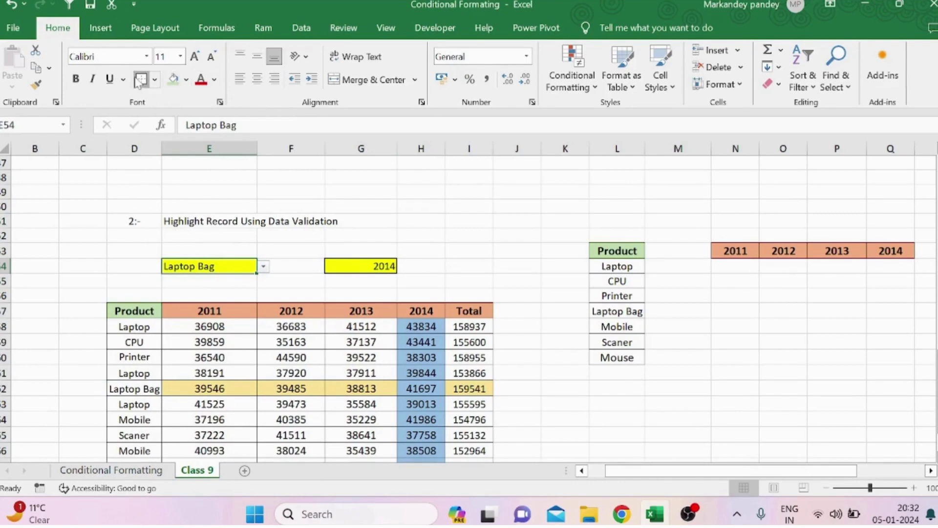
{"action": "scroll", "coordinate": [475, 242], "scroll_direction": "up", "scroll_amount": 10}
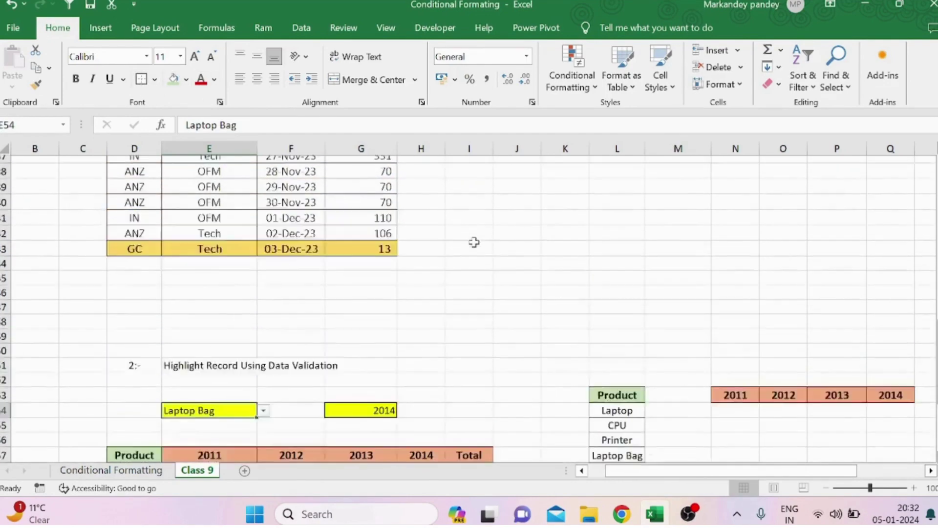
{"action": "scroll", "coordinate": [474, 242], "scroll_direction": "up", "scroll_amount": 5}
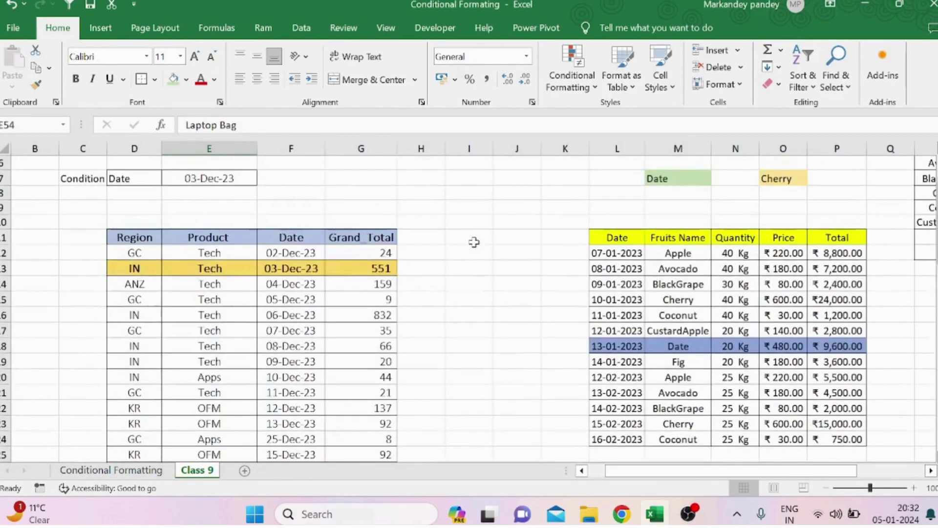
{"action": "scroll", "coordinate": [474, 242], "scroll_direction": "up", "scroll_amount": 1}
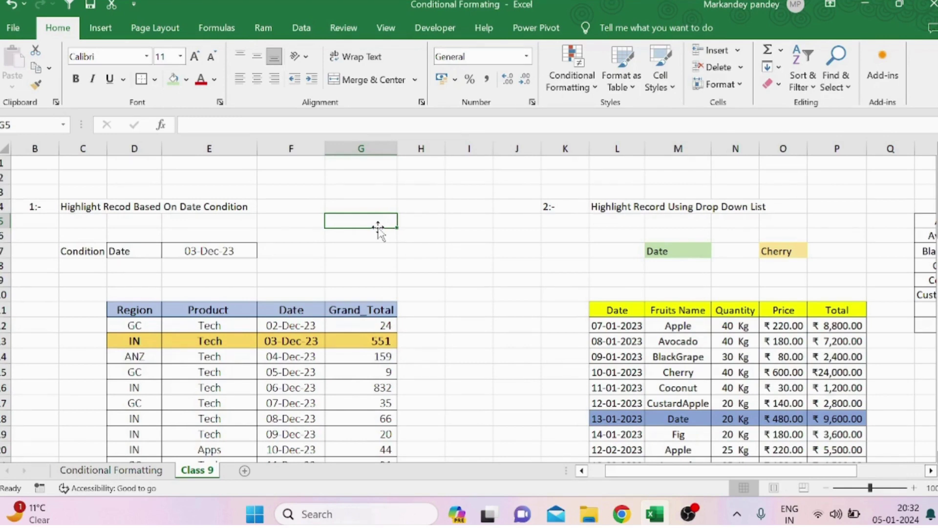
{"action": "scroll", "coordinate": [378, 228], "scroll_direction": "left", "scroll_amount": 2}
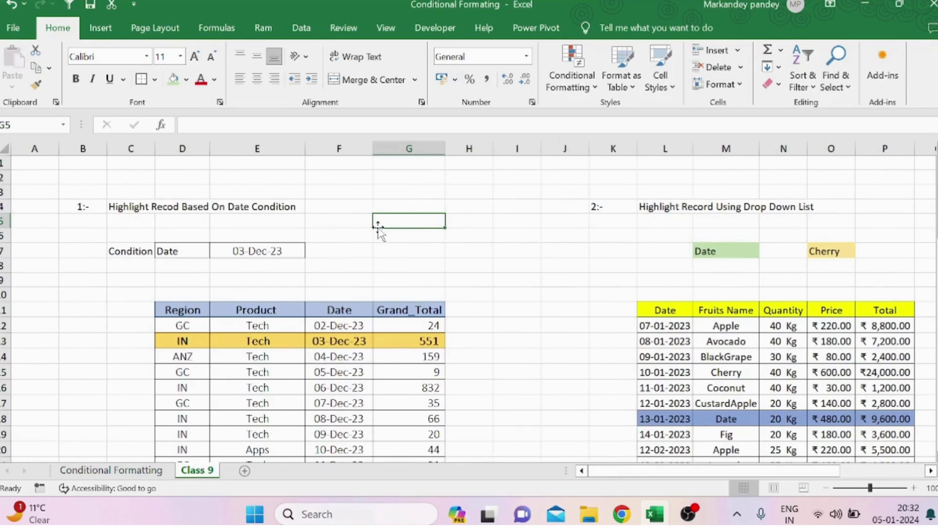
{"action": "scroll", "coordinate": [379, 228], "scroll_direction": "down", "scroll_amount": 1}
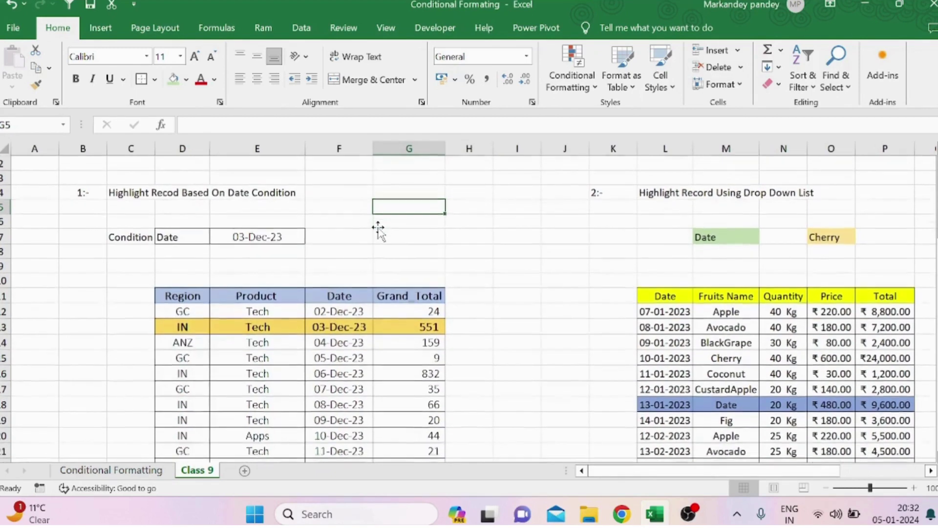